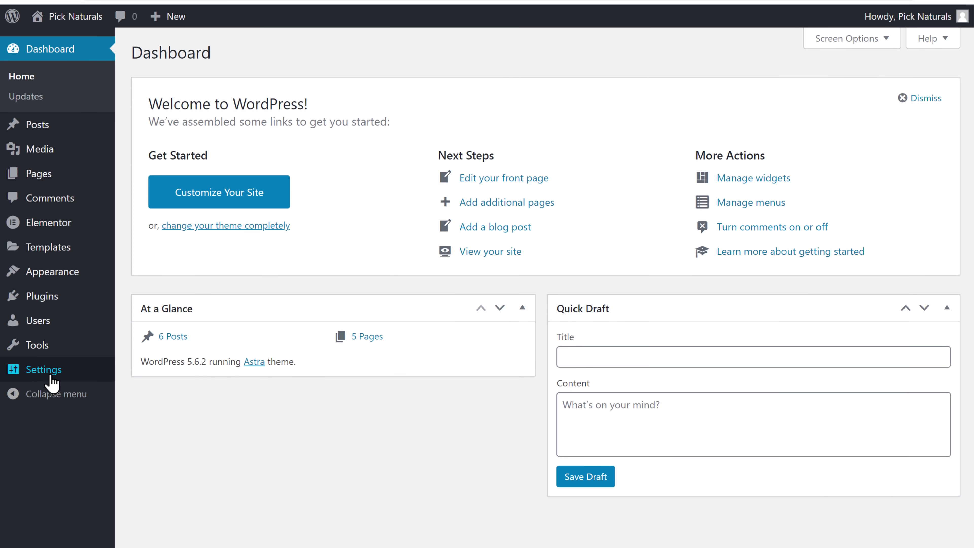
Step: Enable 'Anyone can register' in General Settings and save the changes
mouse_move(45, 376)
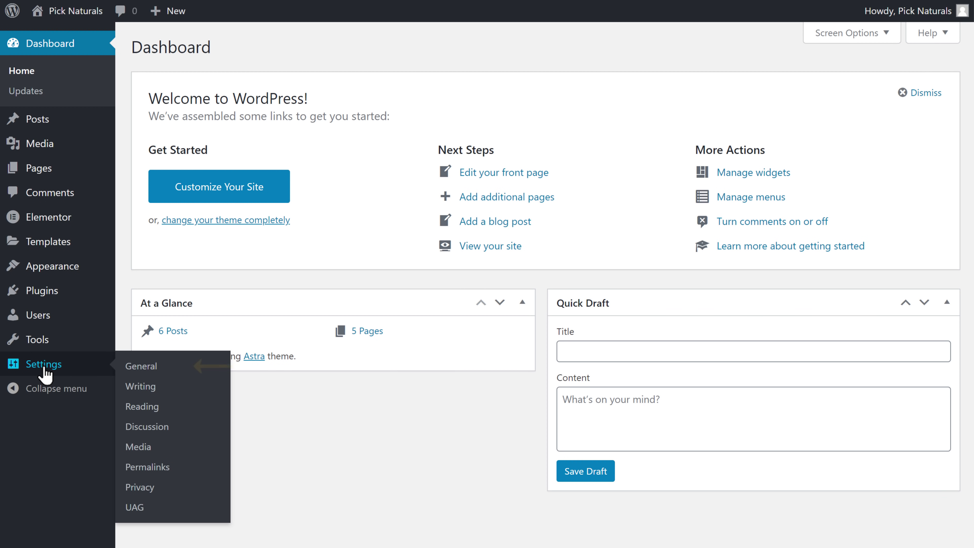
click(138, 369)
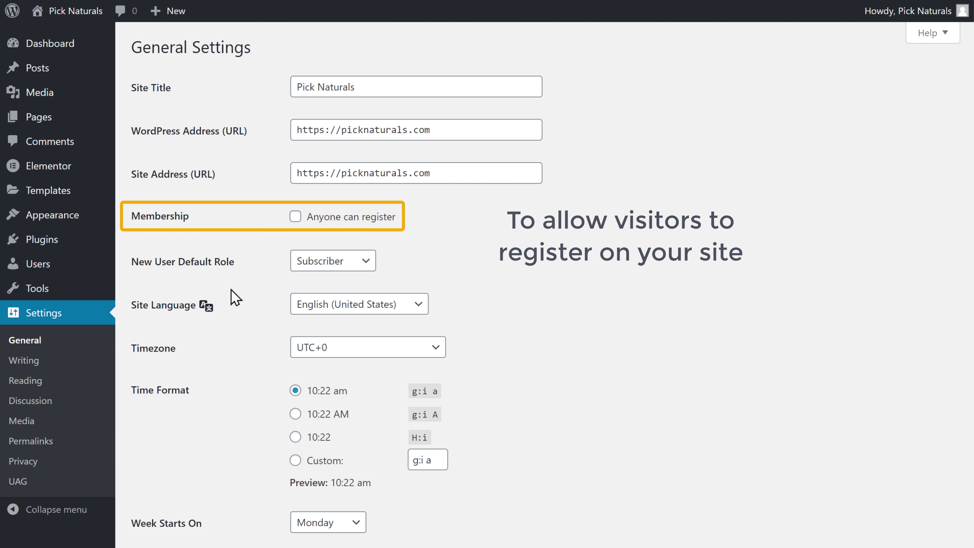
click(295, 217)
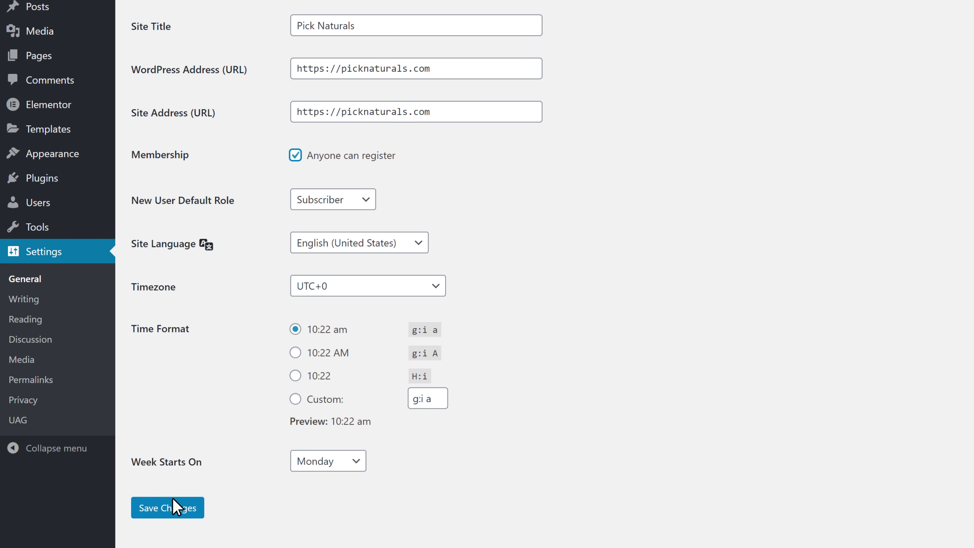
click(168, 516)
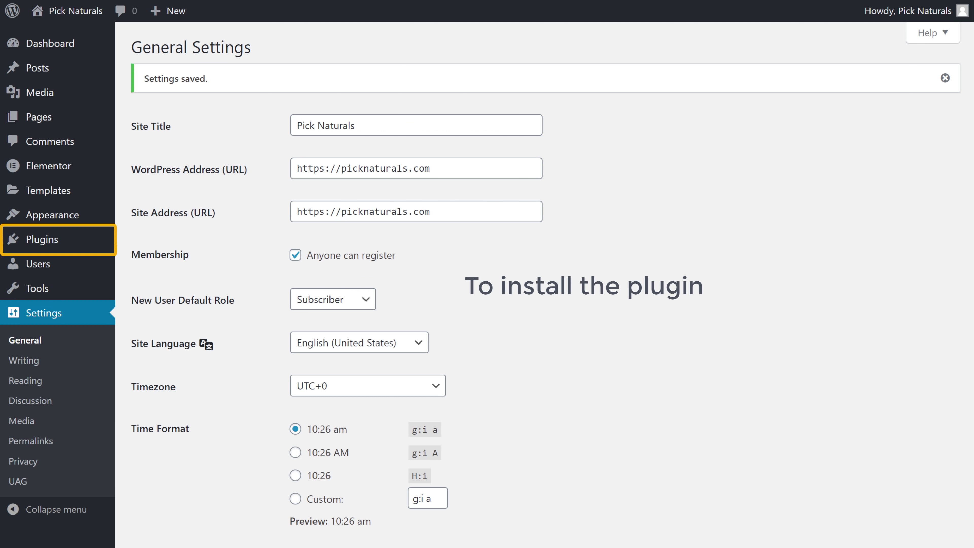
Step: Search the plugin directory for Ultimate Member, then install and activate it
mouse_move(53, 249)
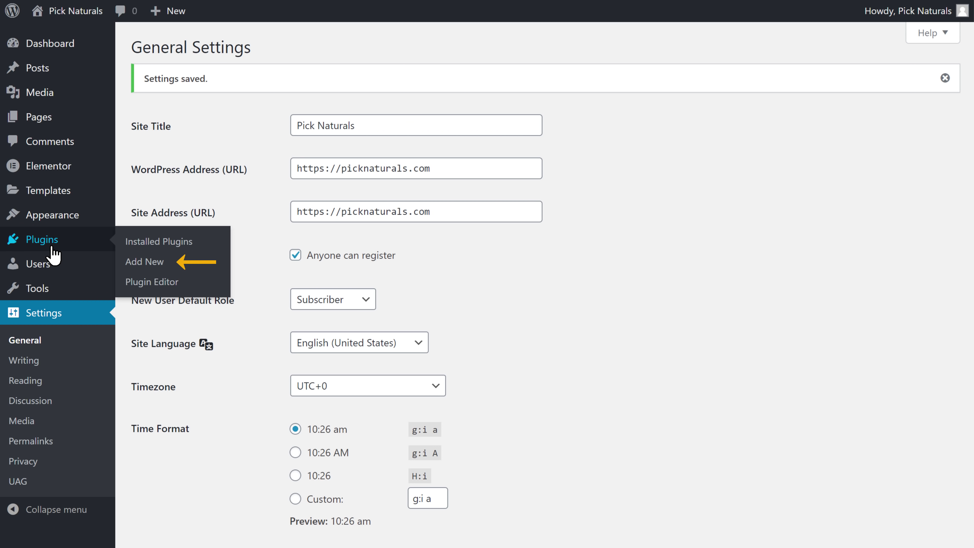
click(142, 264)
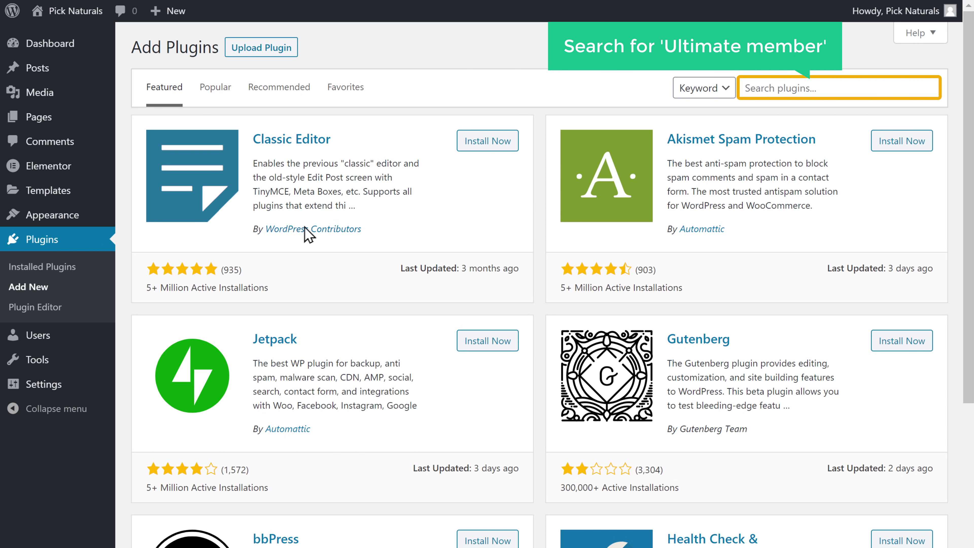
click(826, 87)
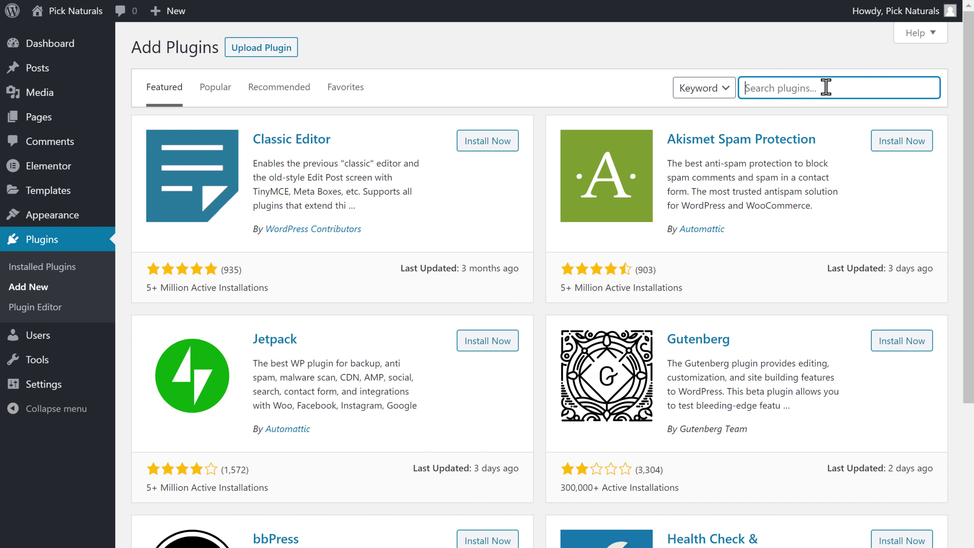
text(ultimate member)
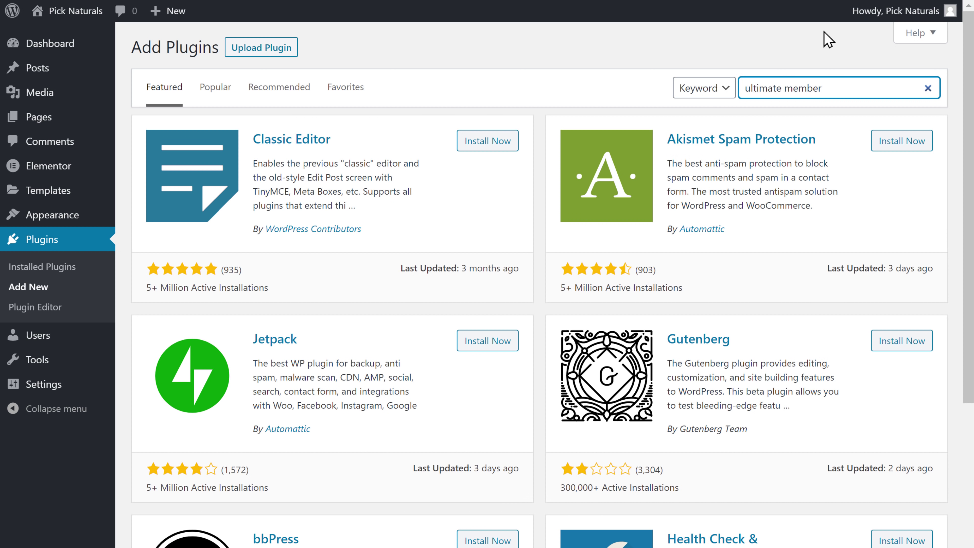
key(Return)
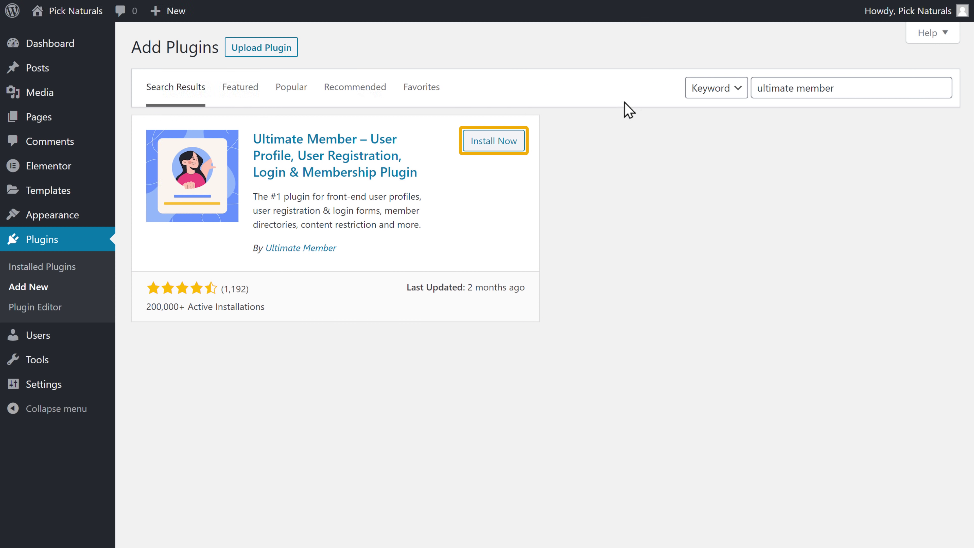
click(495, 151)
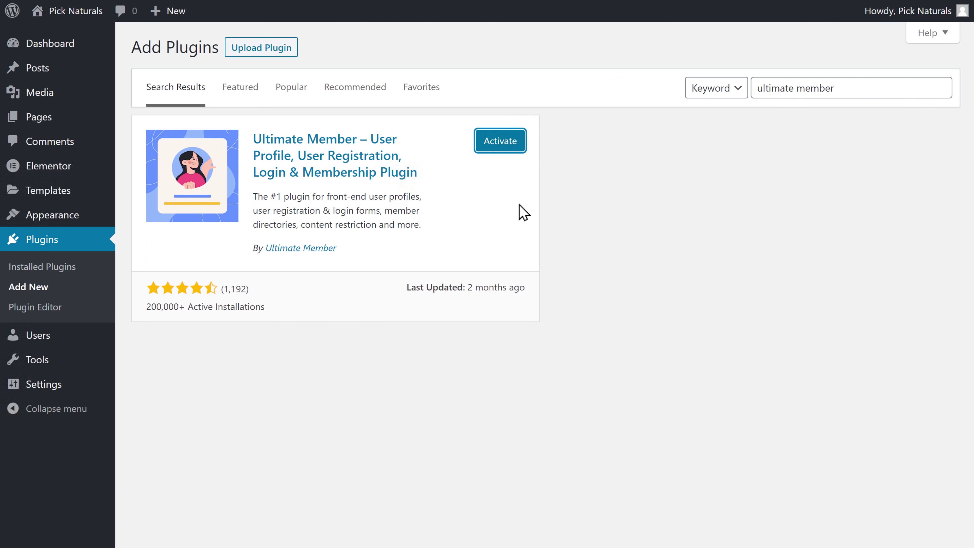
click(500, 148)
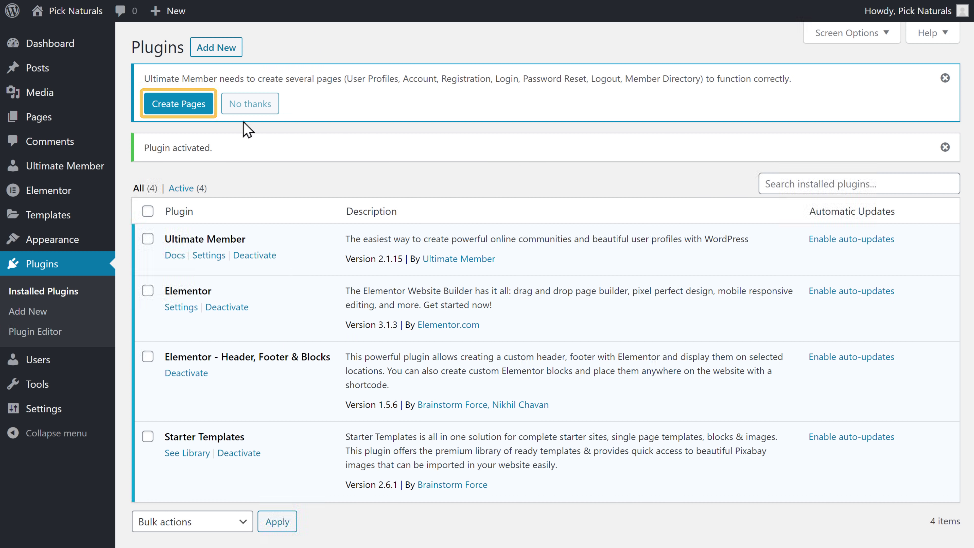
Step: Create the Ultimate Member pages, then view the new Register page on the live site
click(174, 108)
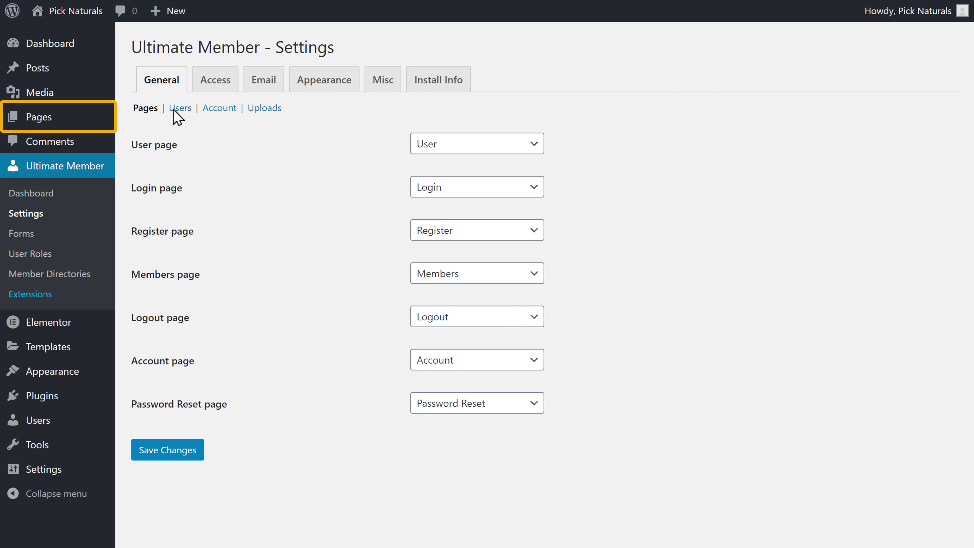
mouse_move(44, 125)
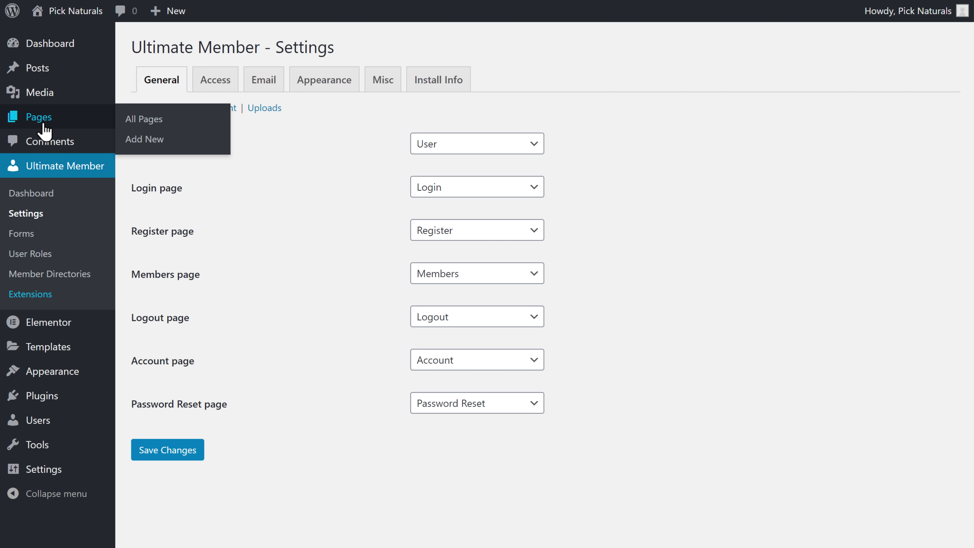
click(144, 120)
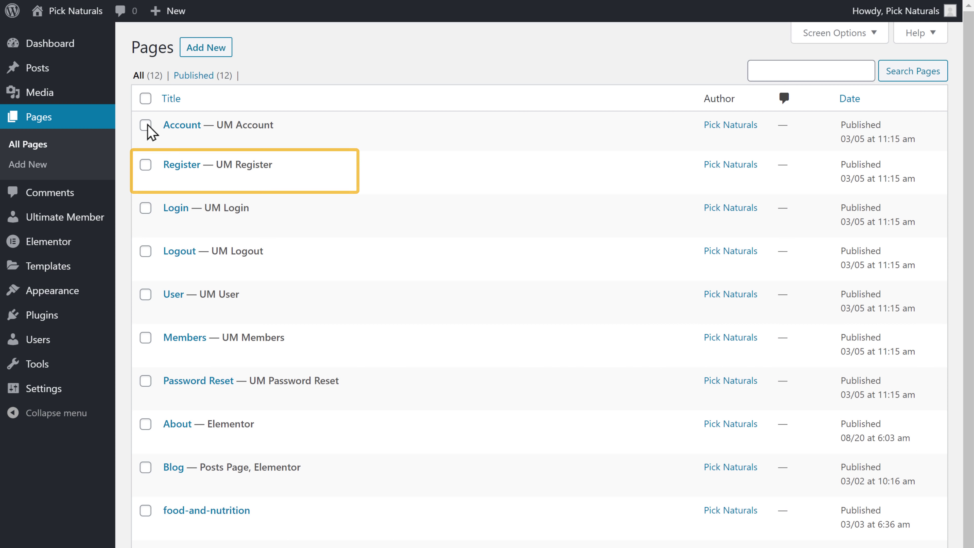
mouse_move(203, 165)
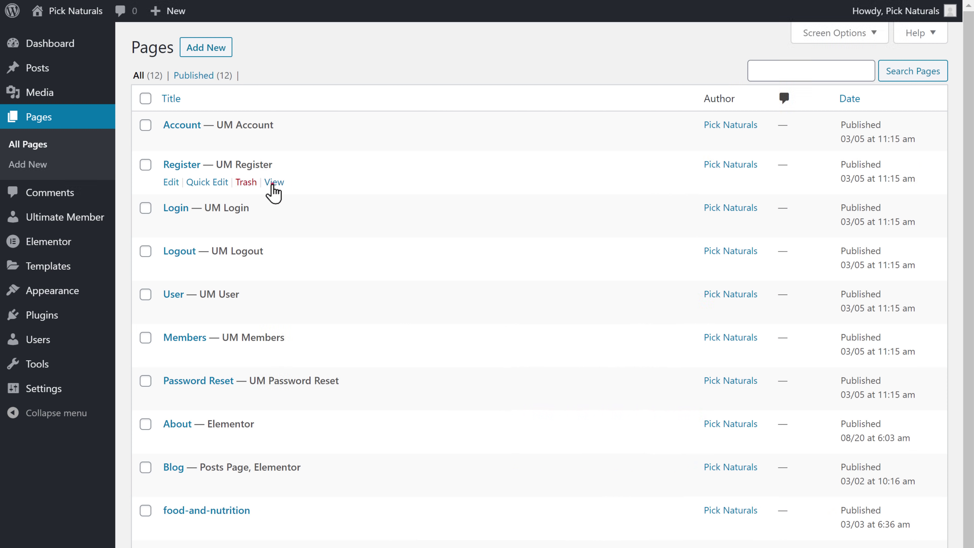
click(274, 182)
scroll(274, 154, down, 2)
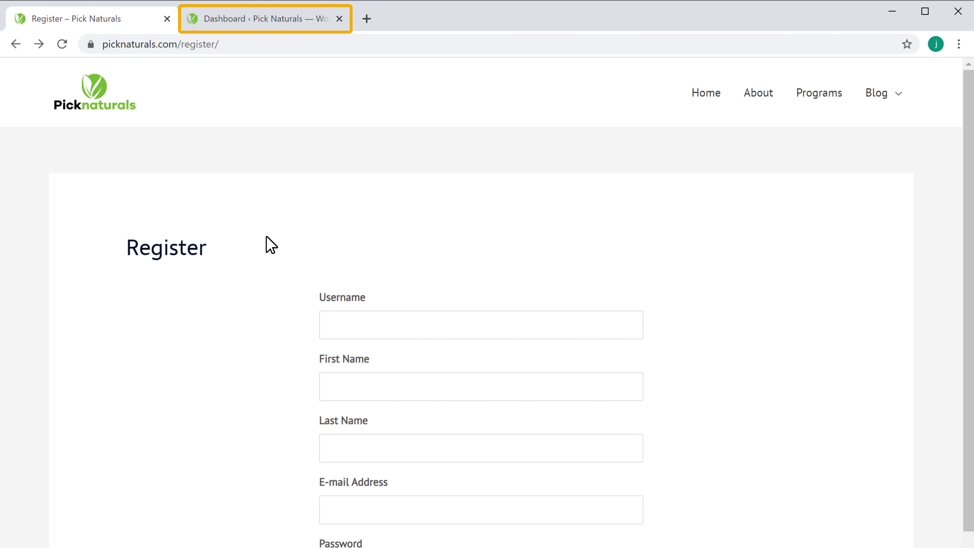
Step: In Appearance > Menus, add the Register, Login, Account and Logout pages below Blog
click(263, 21)
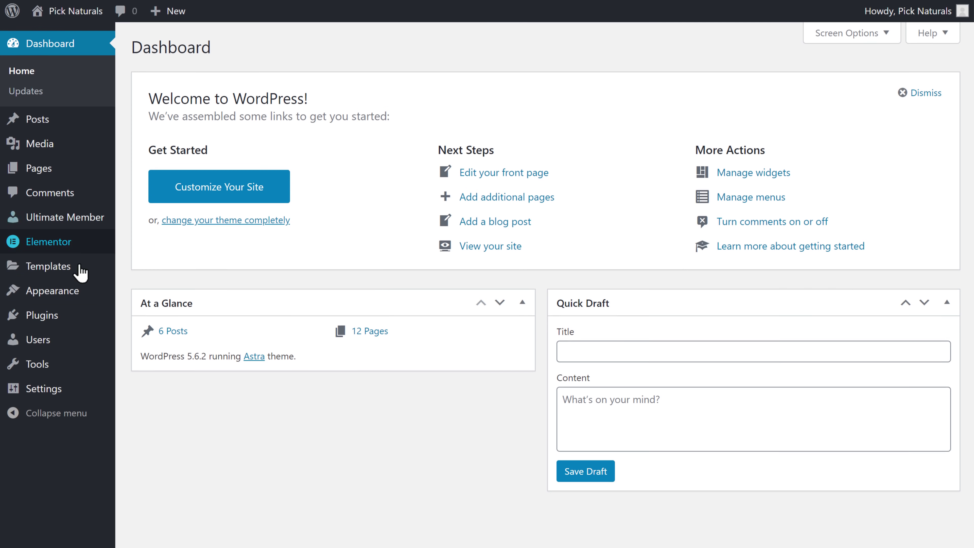
mouse_move(57, 326)
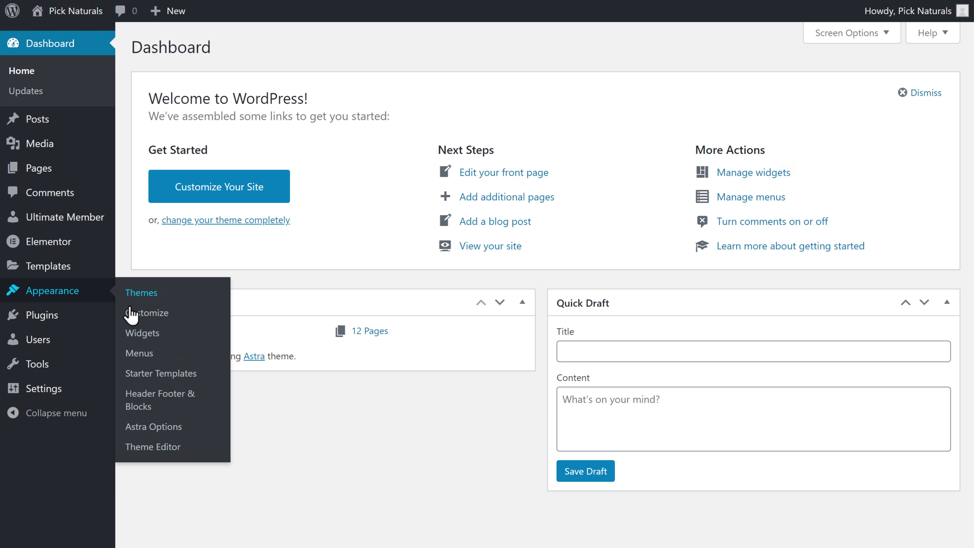
click(135, 360)
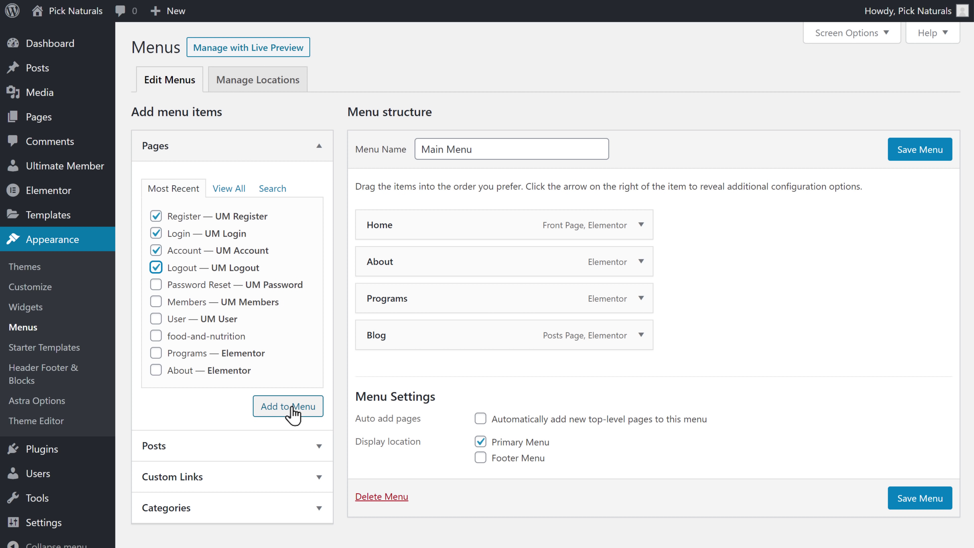
click(298, 415)
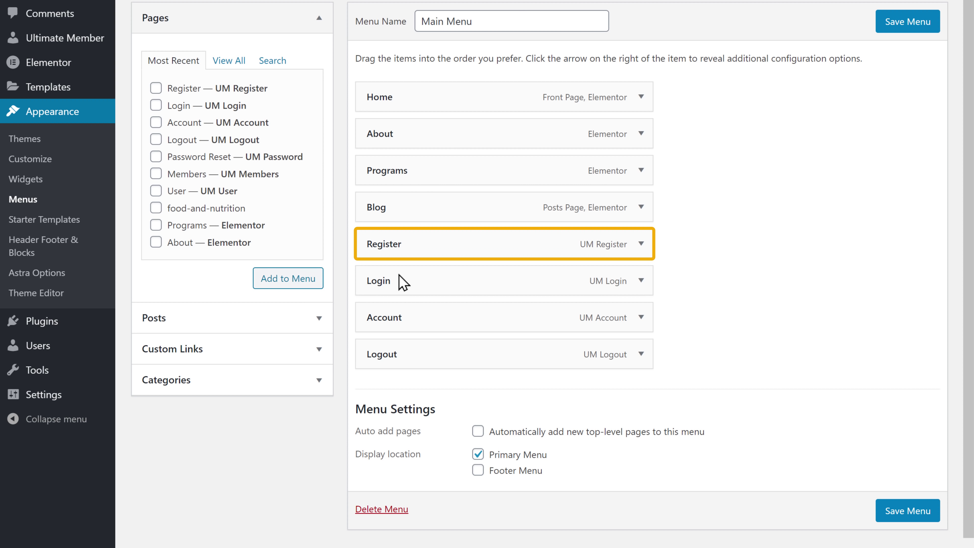
Step: Limit the Register menu link to Logged Out Users
click(641, 244)
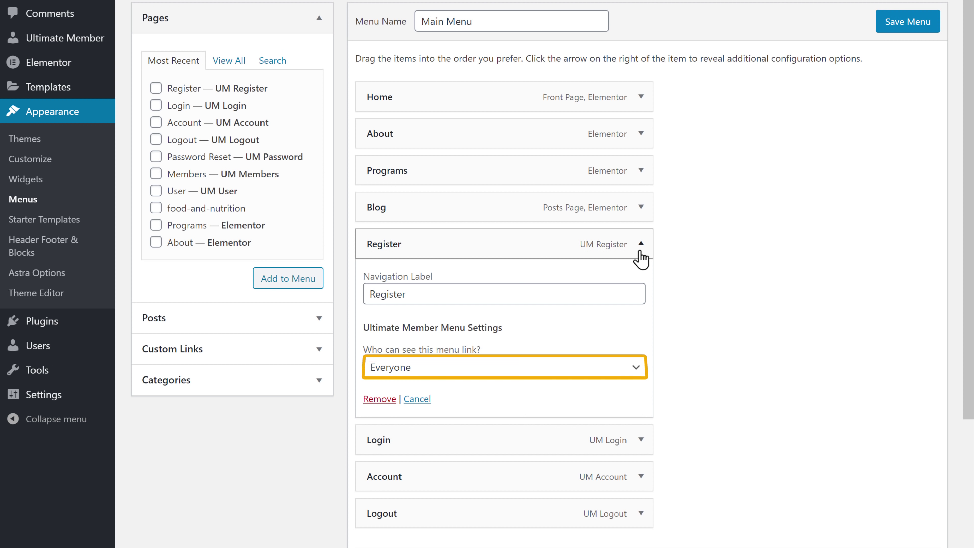
click(636, 371)
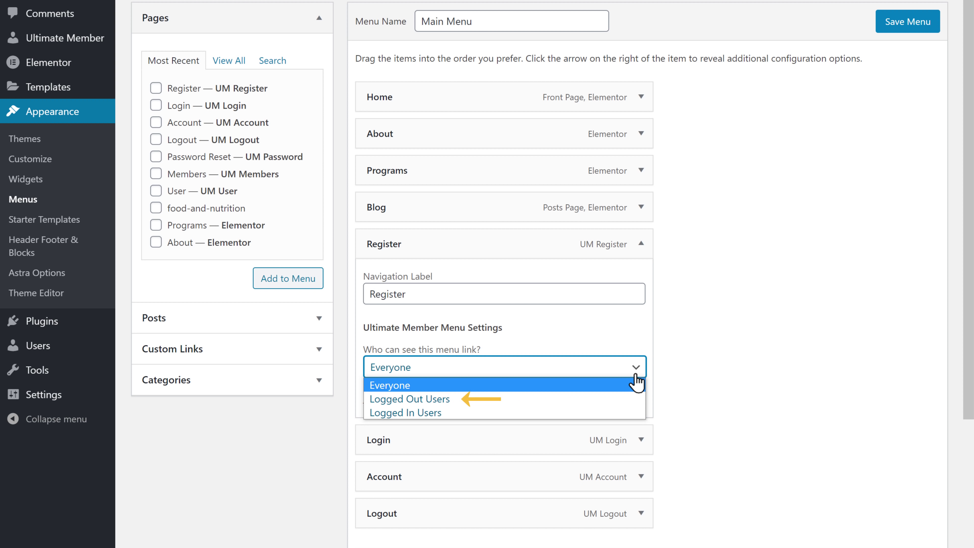
click(388, 401)
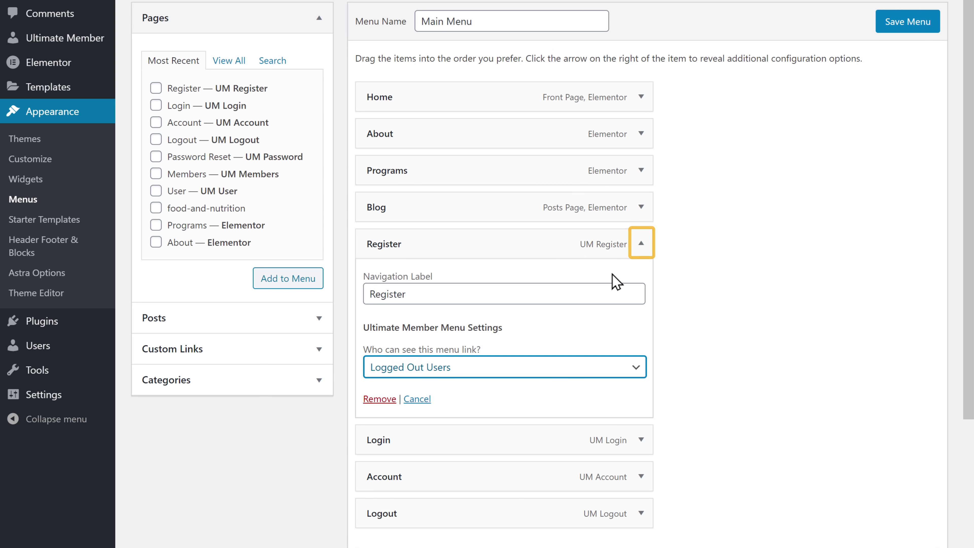
click(641, 244)
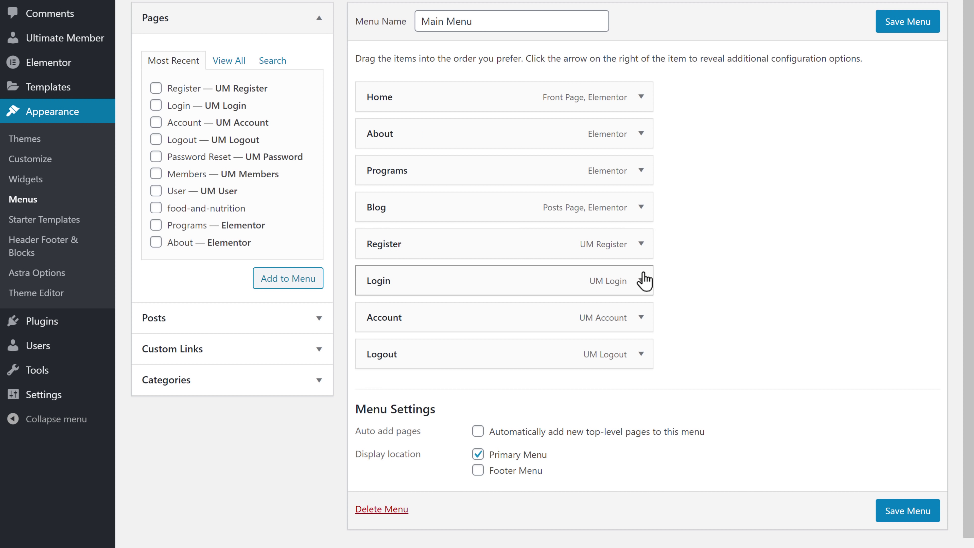
Step: Limit the Login menu link to Logged Out Users
click(642, 282)
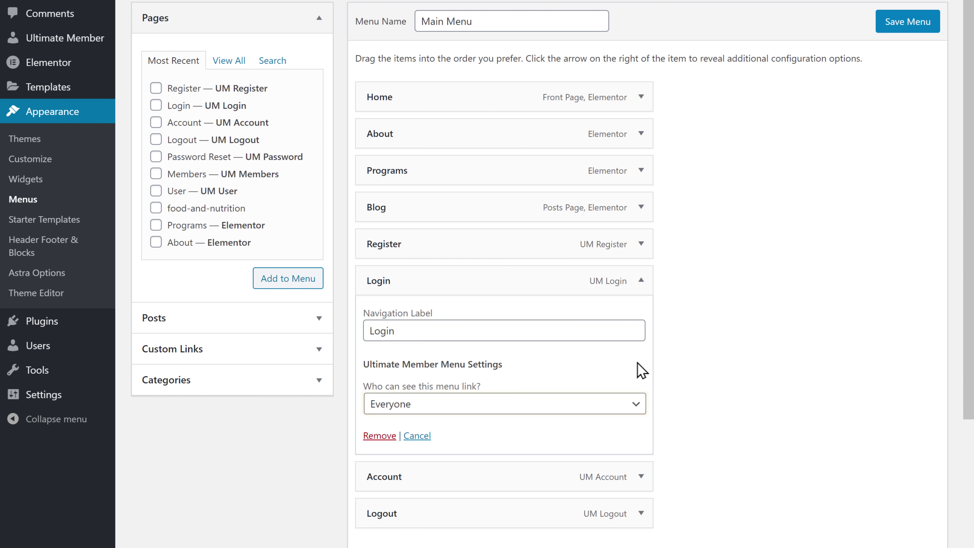
click(637, 403)
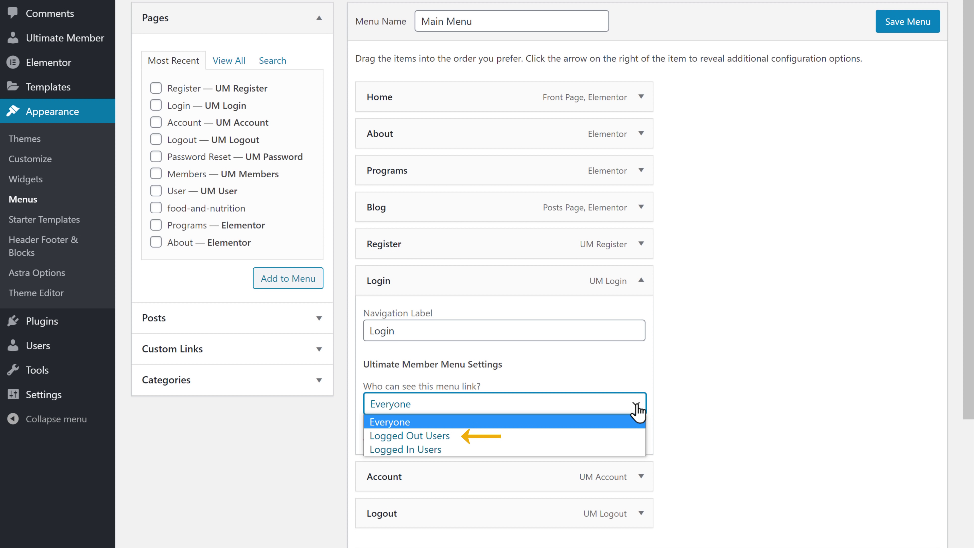
click(399, 436)
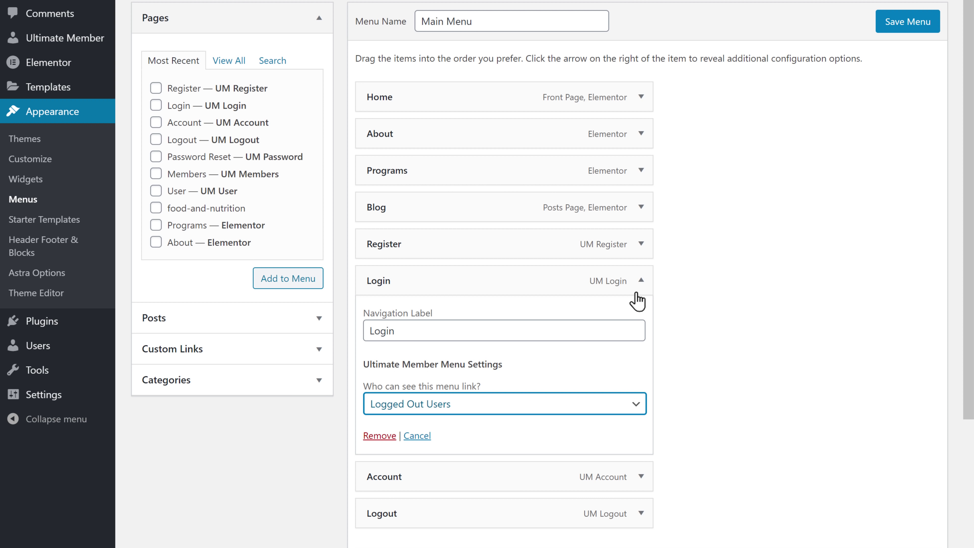
click(640, 283)
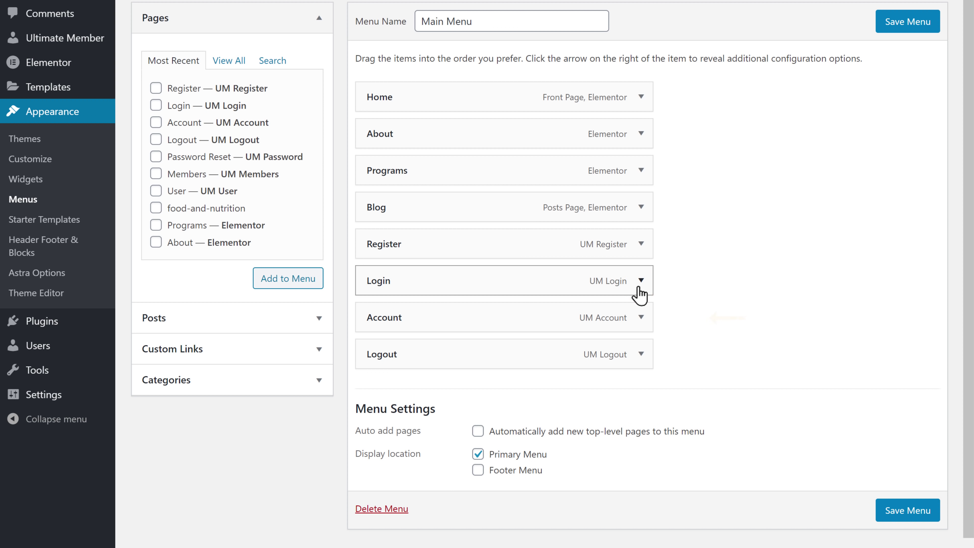
Step: Limit the Account menu link to Logged In Users with the Subscriber role
click(641, 319)
scroll(641, 331, down, 3)
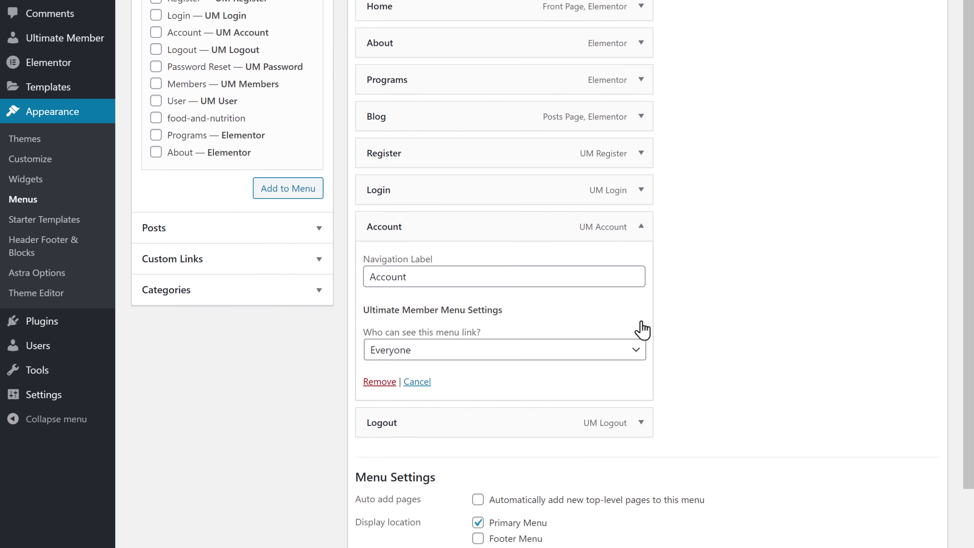
click(637, 301)
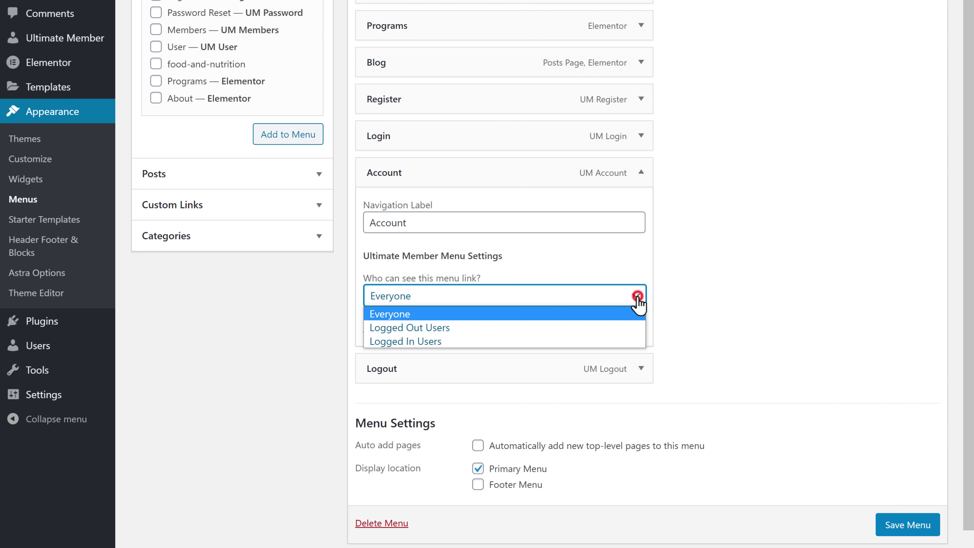
click(399, 342)
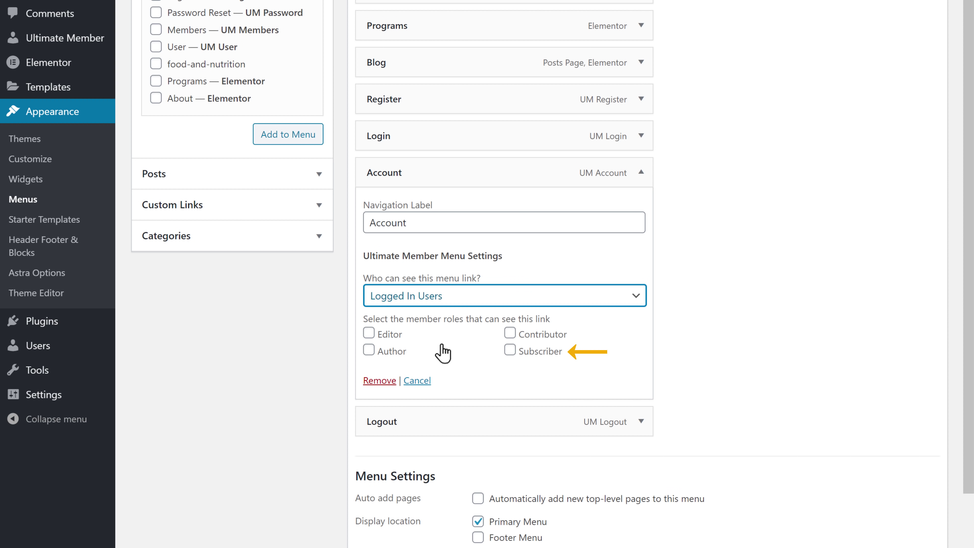
click(509, 350)
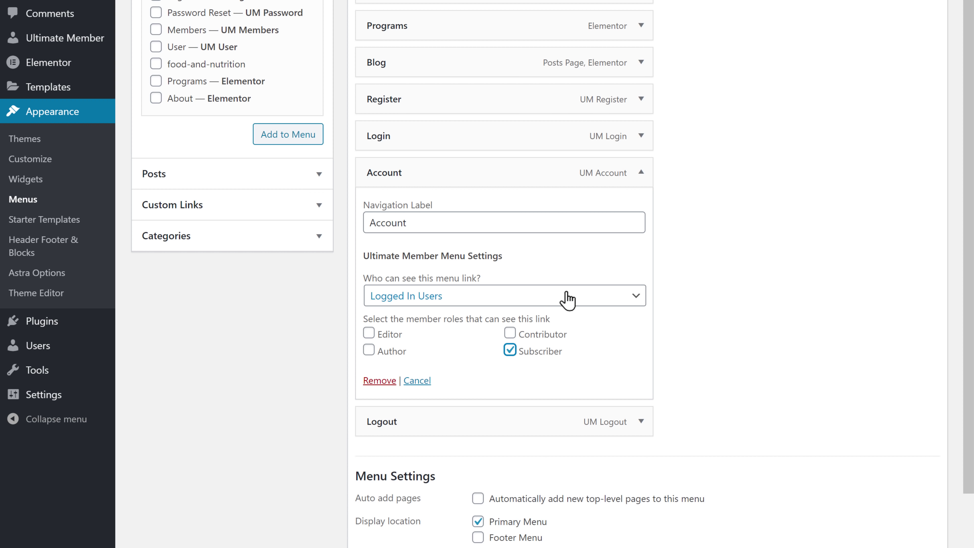
click(640, 180)
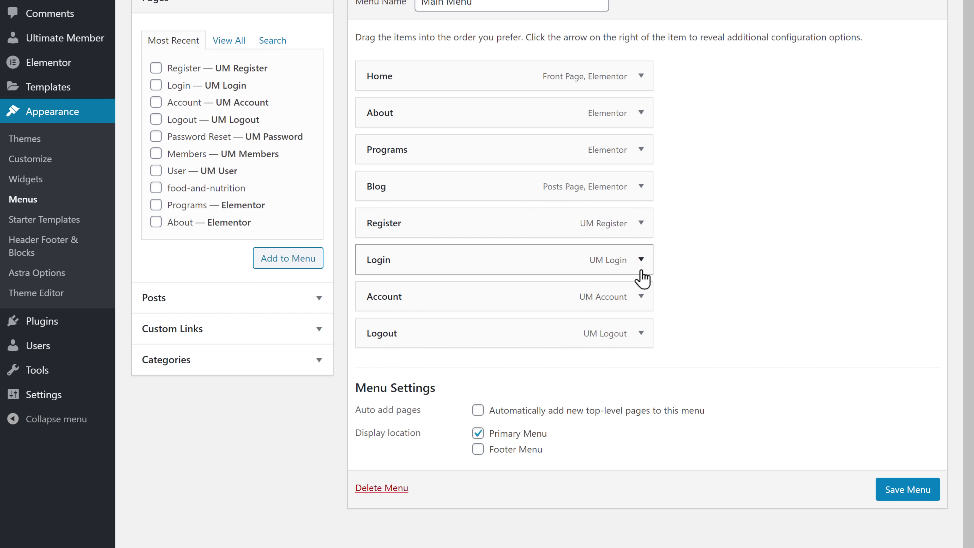
Step: Limit the Logout link to logged-in Subscribers and save the Main Menu
click(639, 339)
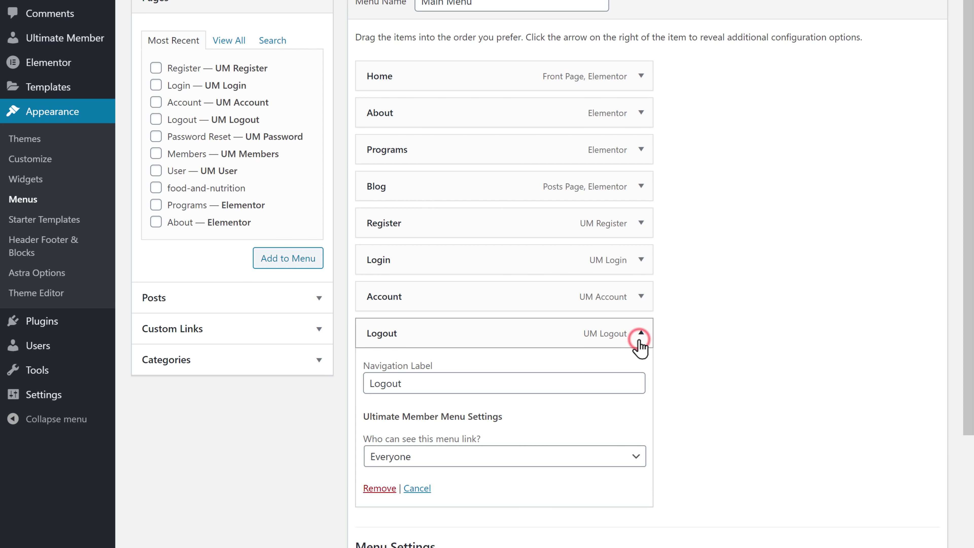
scroll(640, 341, down, 3)
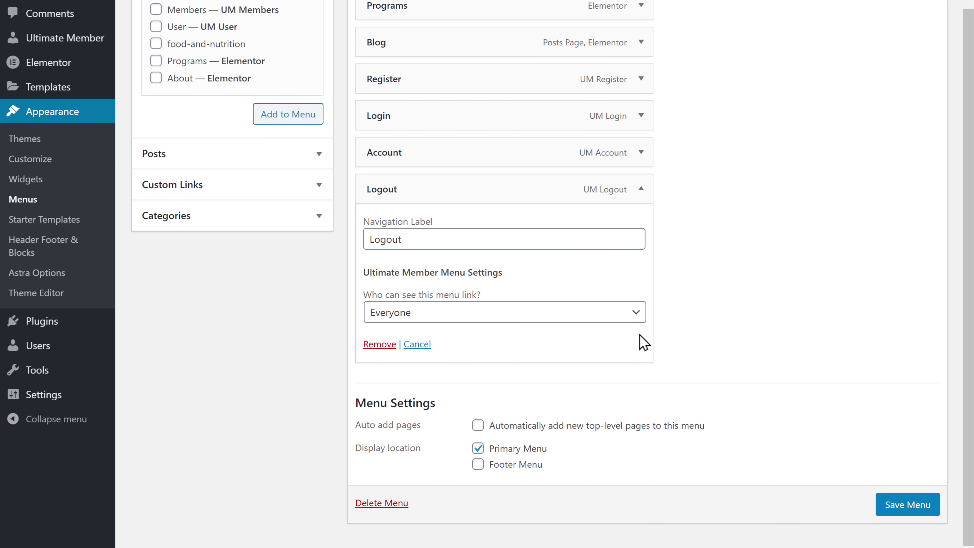
click(637, 318)
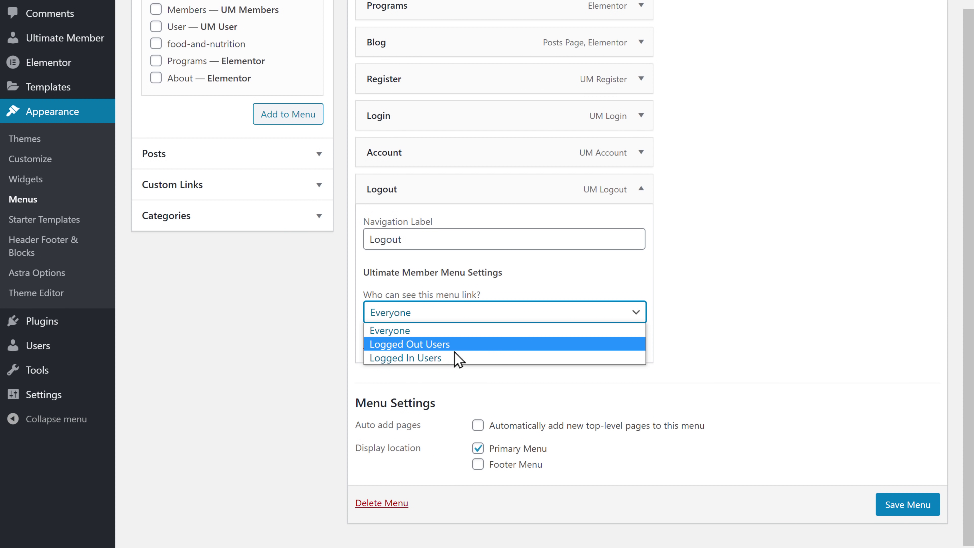
click(393, 358)
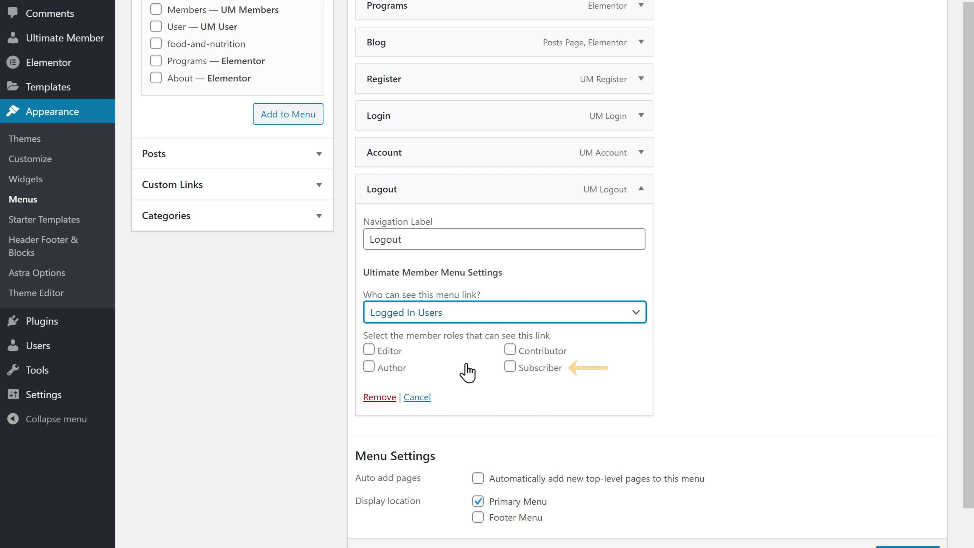
click(510, 368)
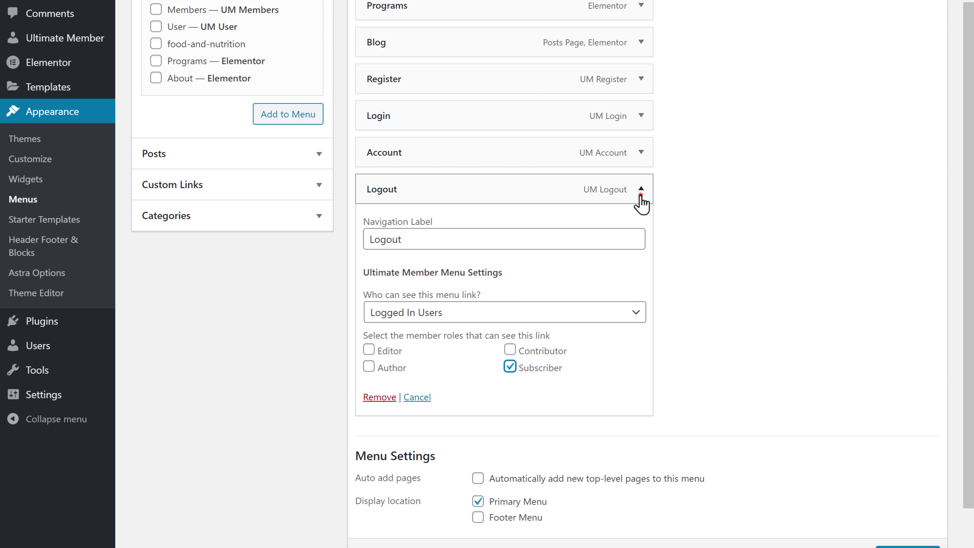
click(640, 194)
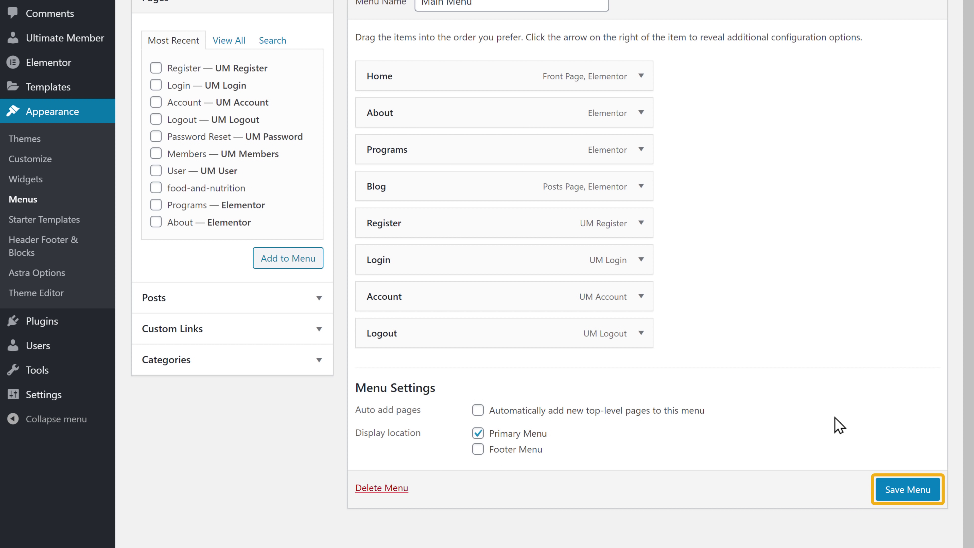
click(898, 494)
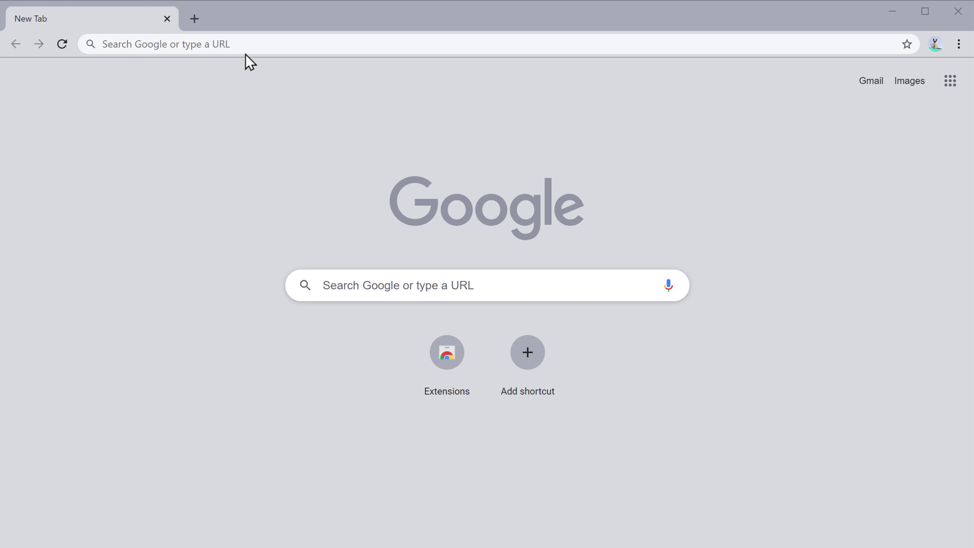
Step: Go to picknaturals.com in the browser address bar
click(241, 40)
text(picknaturals.com)
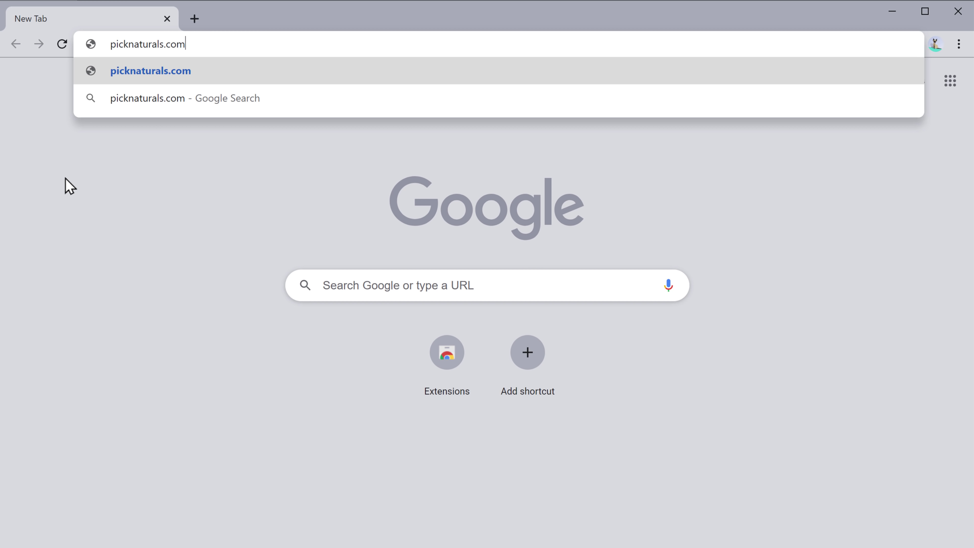
key(Return)
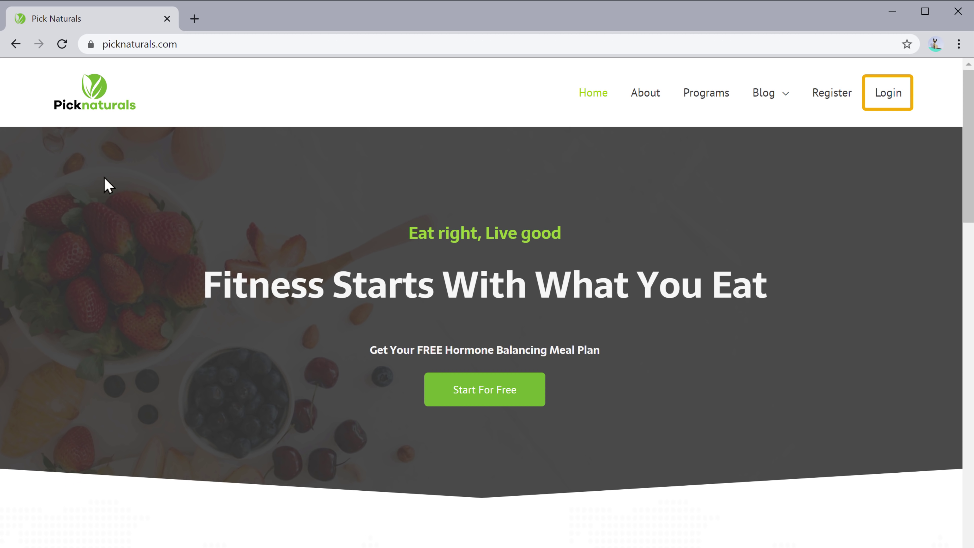
Step: Register a new test account via Login > Register, open its Account page, then log out
click(890, 101)
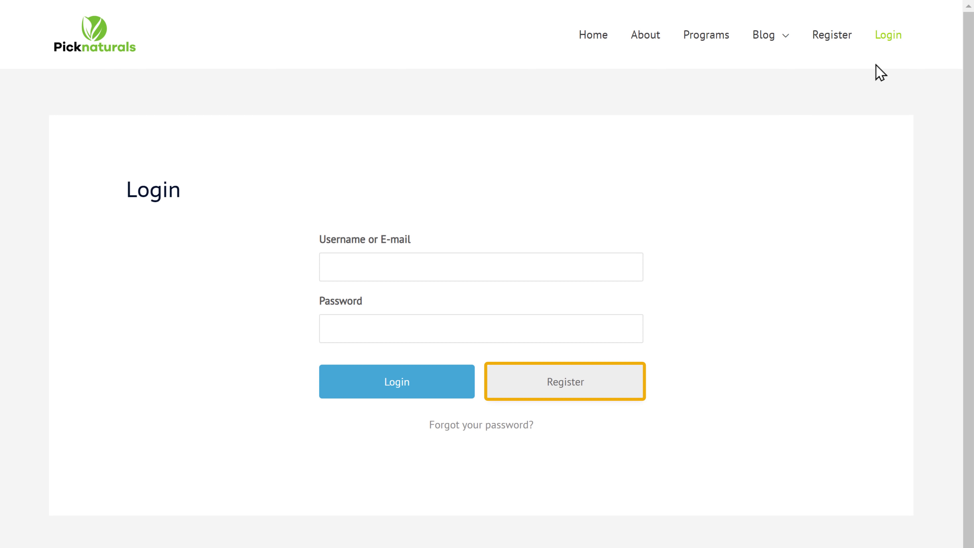
click(566, 393)
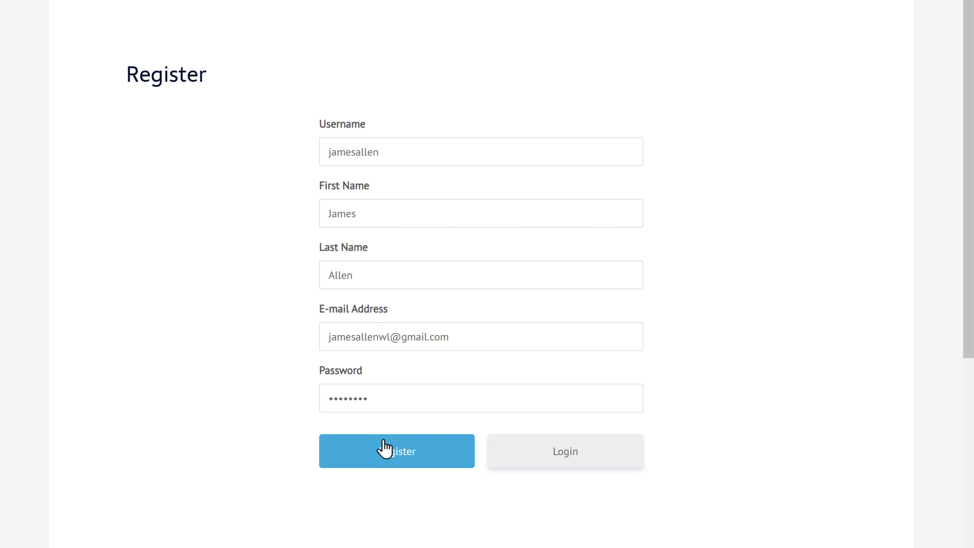
click(394, 457)
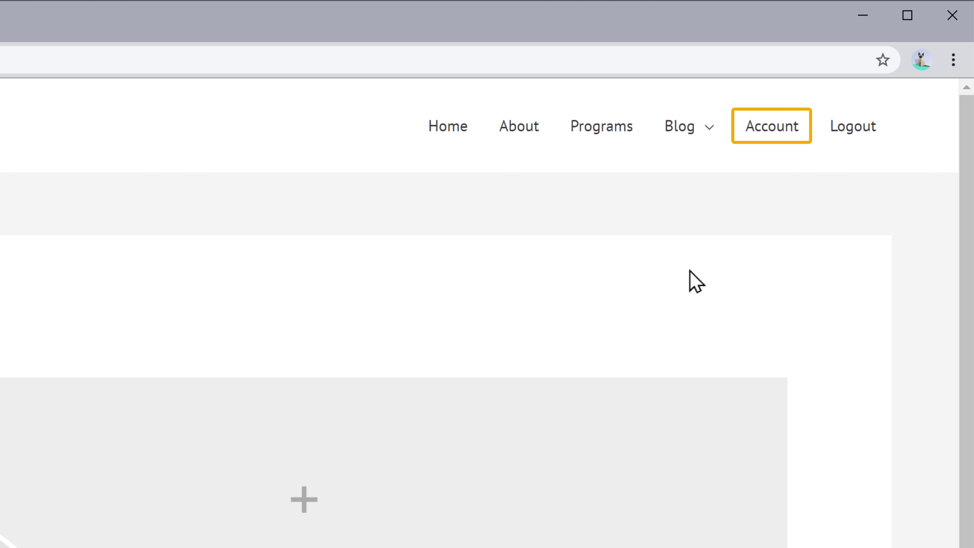
click(771, 134)
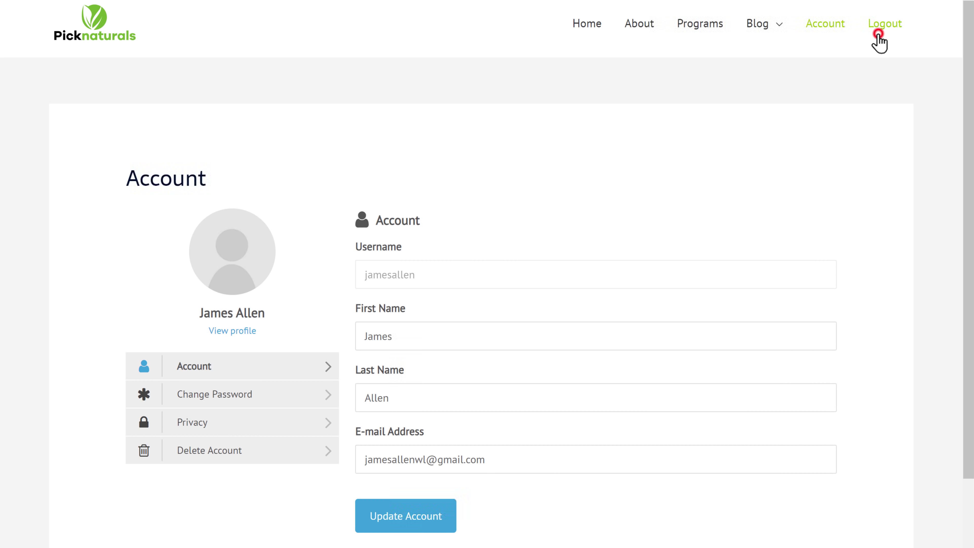
click(878, 34)
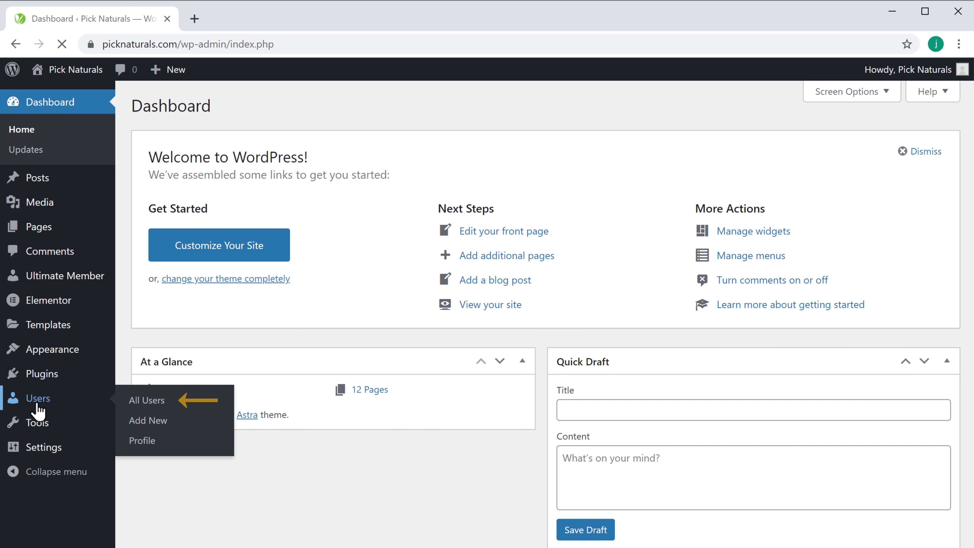
click(145, 402)
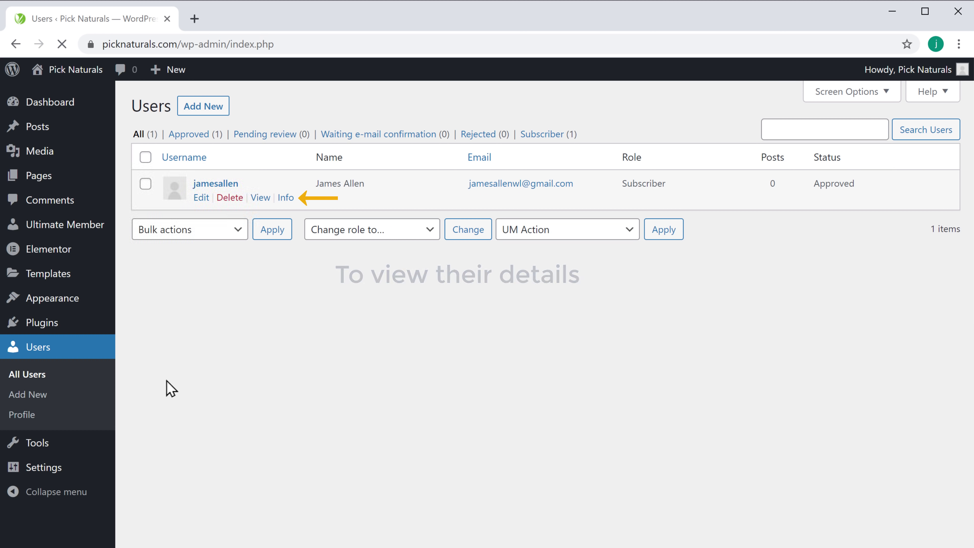
click(285, 198)
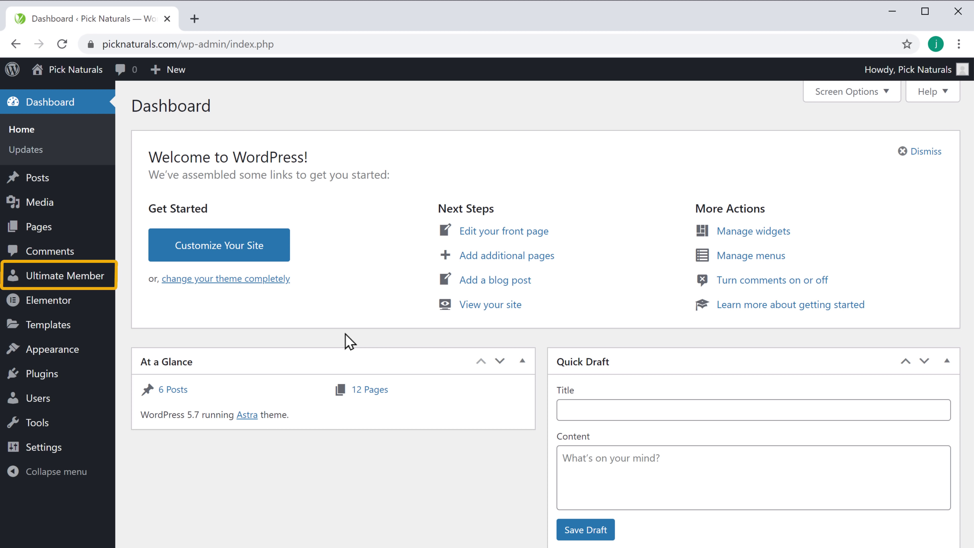
Step: Enable Ultimate Member content restriction for Post, Page and Category, and save
mouse_move(64, 287)
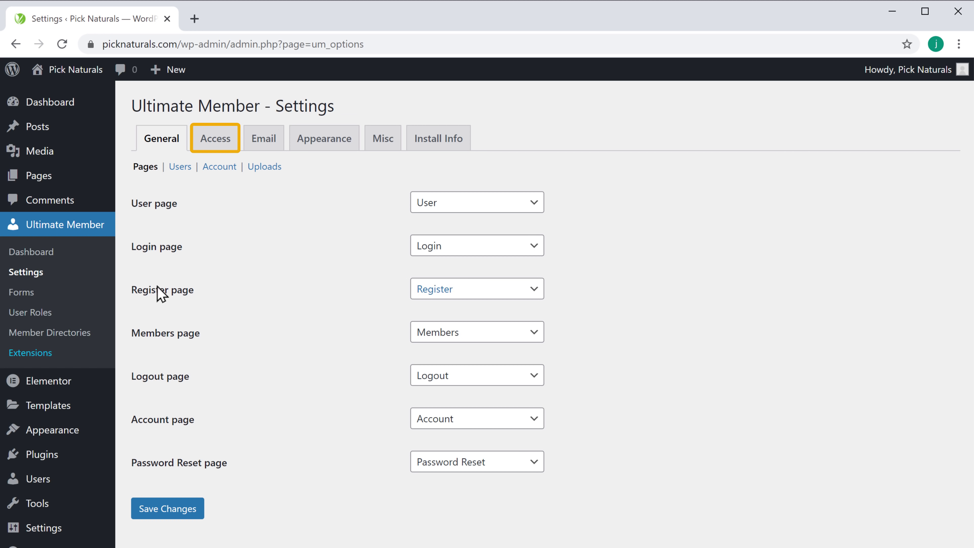
click(214, 155)
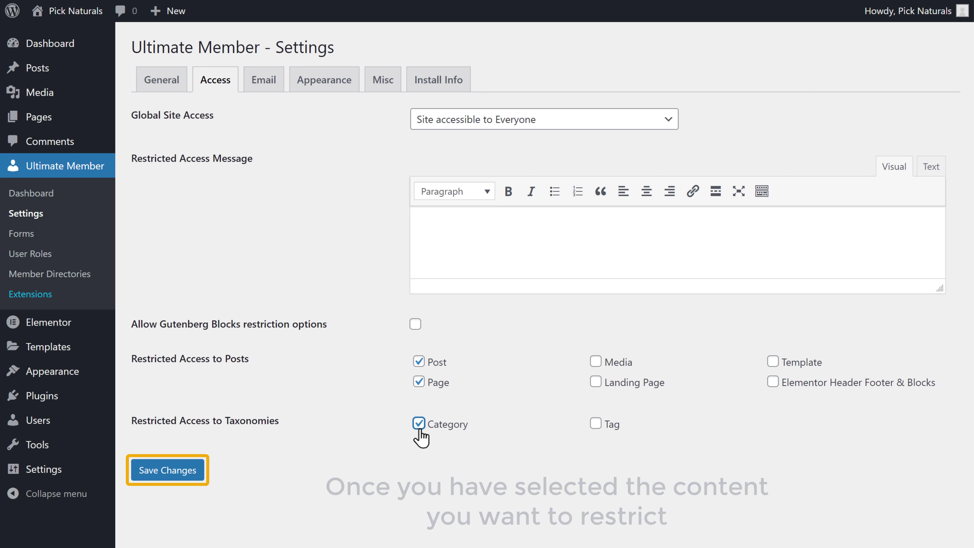
click(147, 477)
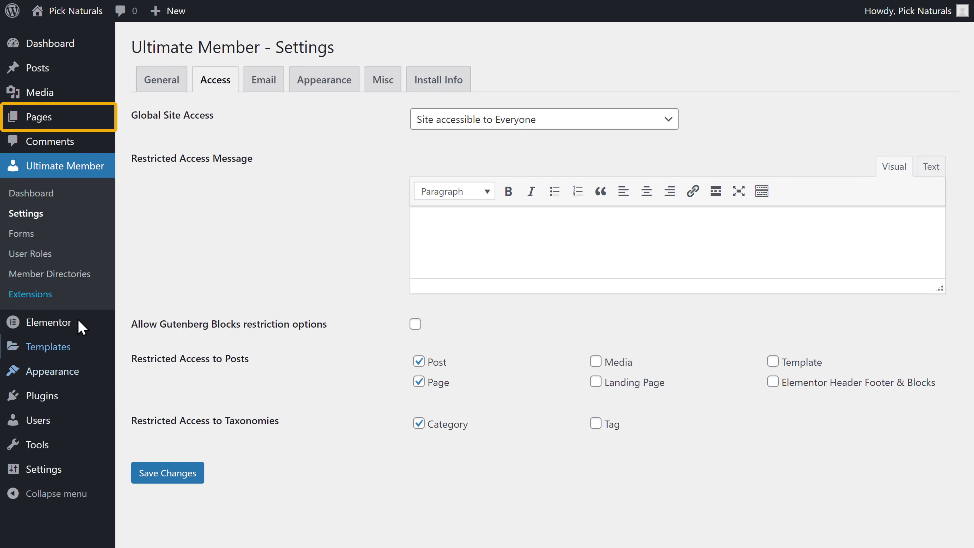
mouse_move(41, 126)
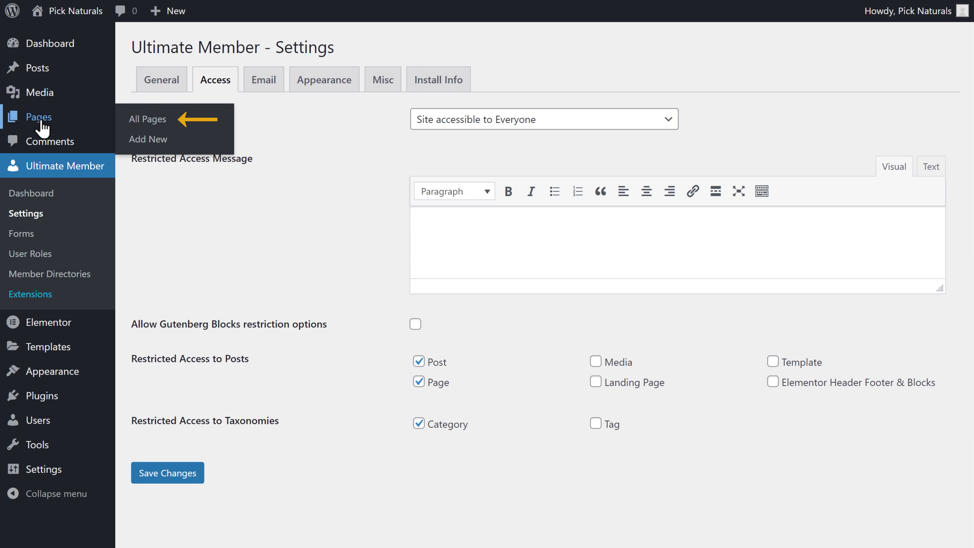
Step: Open the Programs page and restrict its access to logged-in users
click(150, 123)
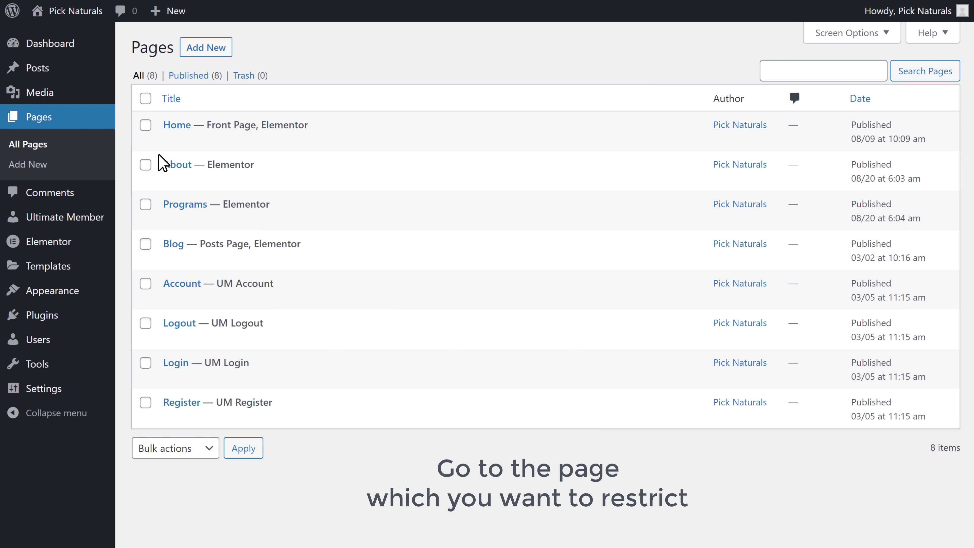
click(178, 209)
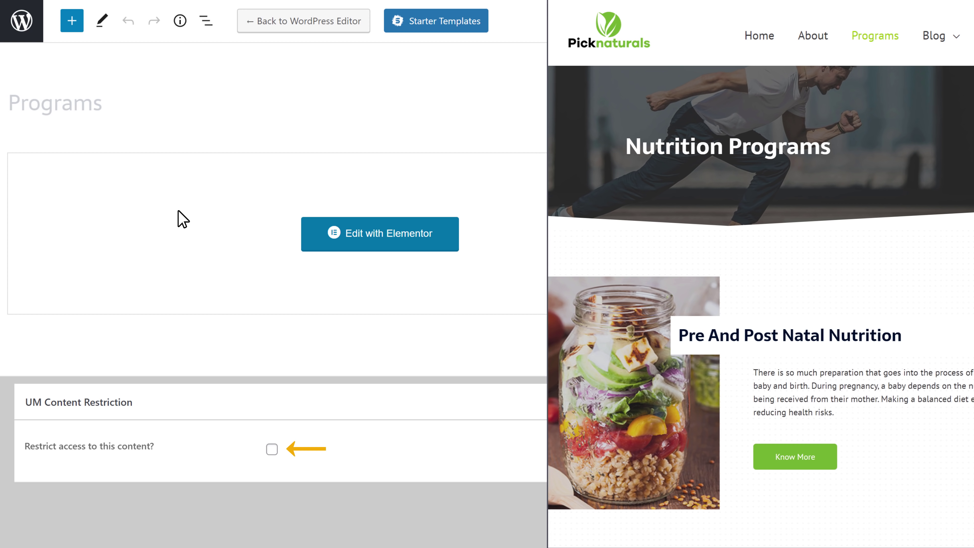
click(272, 450)
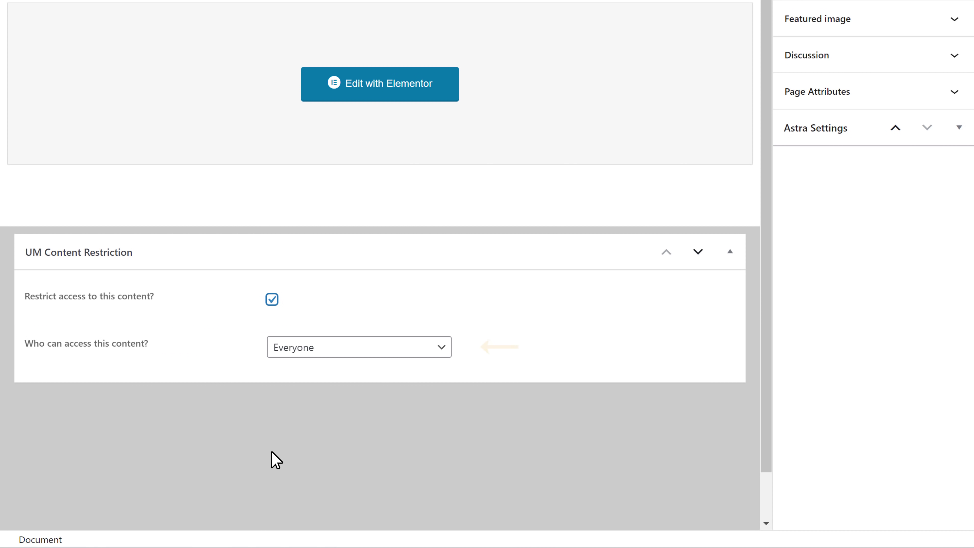
click(443, 350)
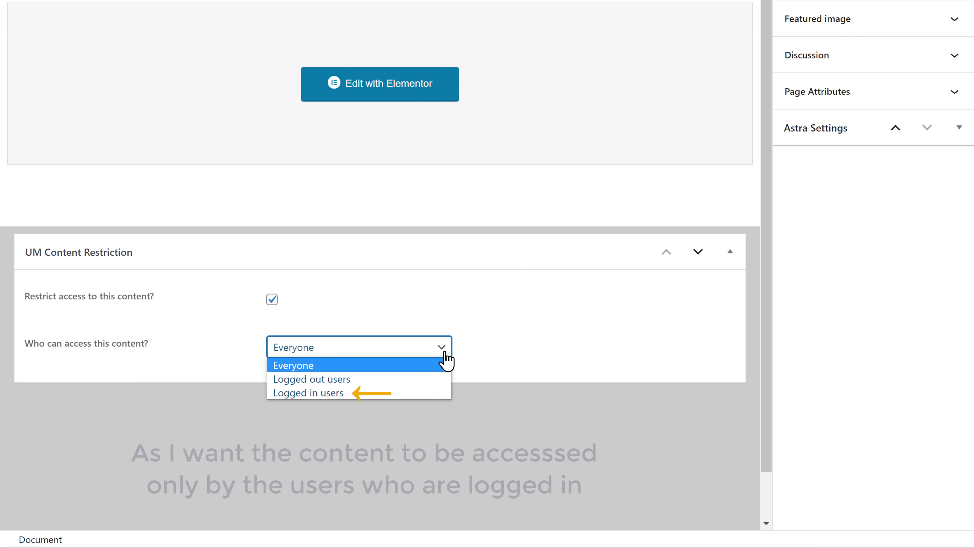
click(298, 394)
scroll(298, 399, up, 2)
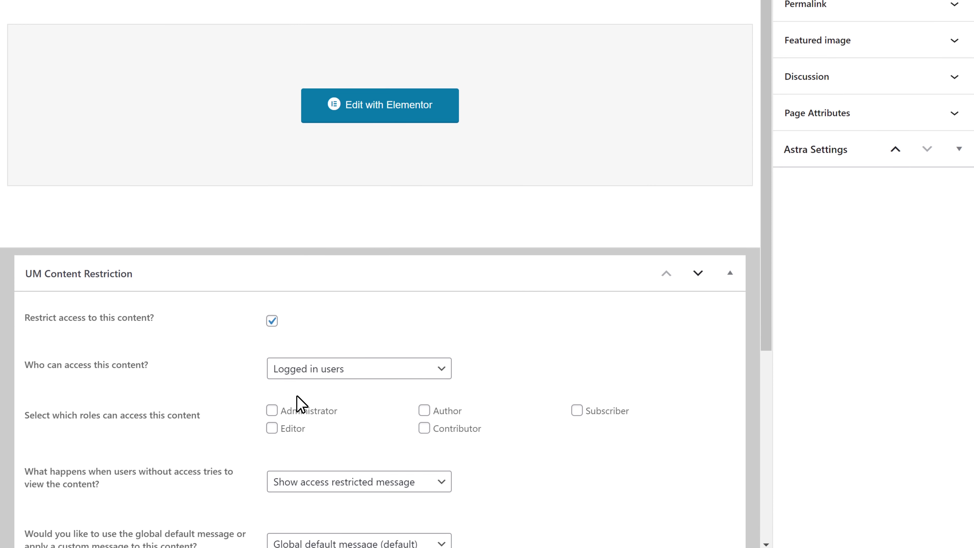
scroll(297, 395, down, 2)
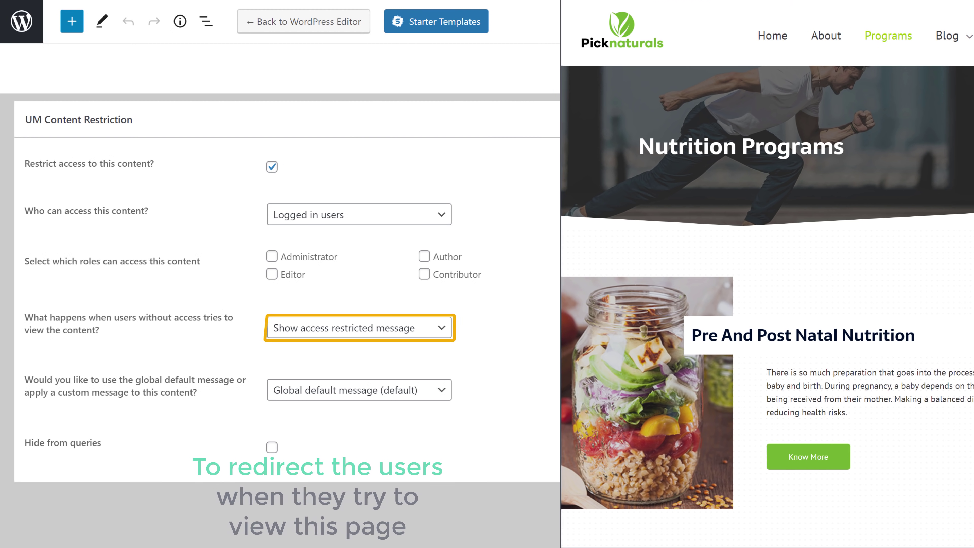
Step: Redirect users without access to the Login page and update the Programs page
click(443, 332)
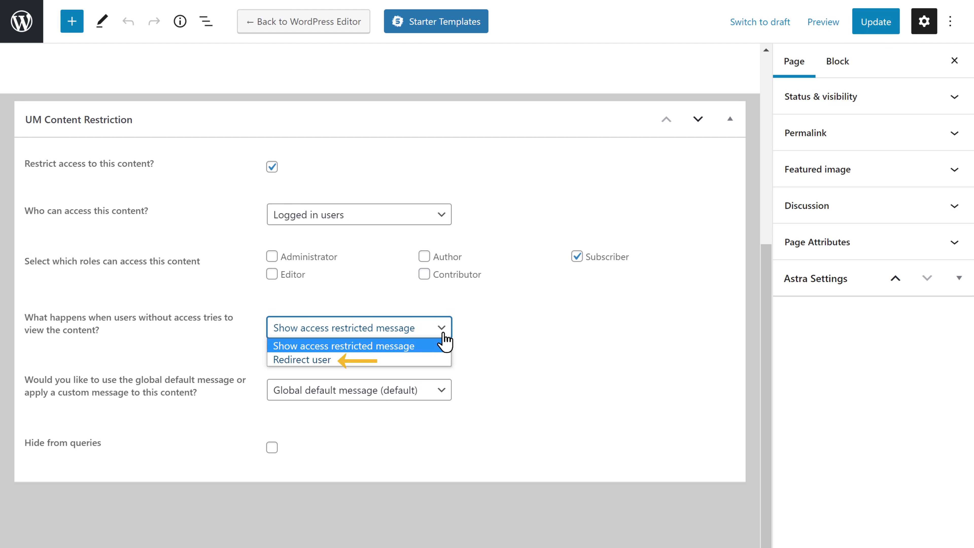
click(296, 360)
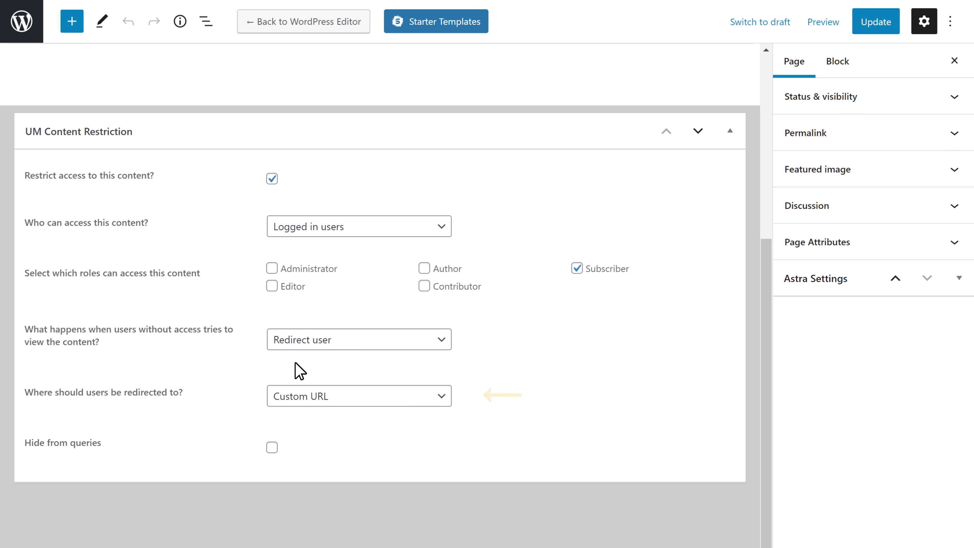
click(442, 399)
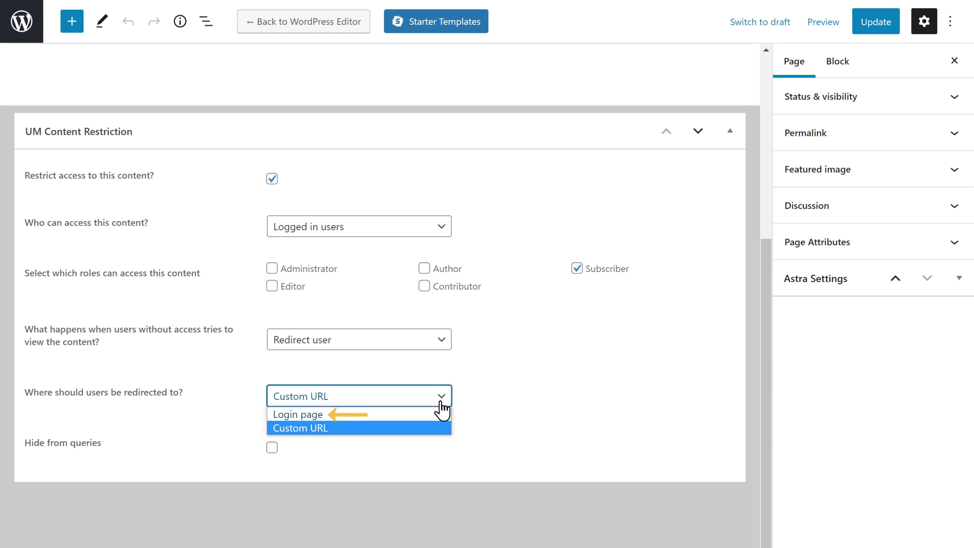
click(293, 415)
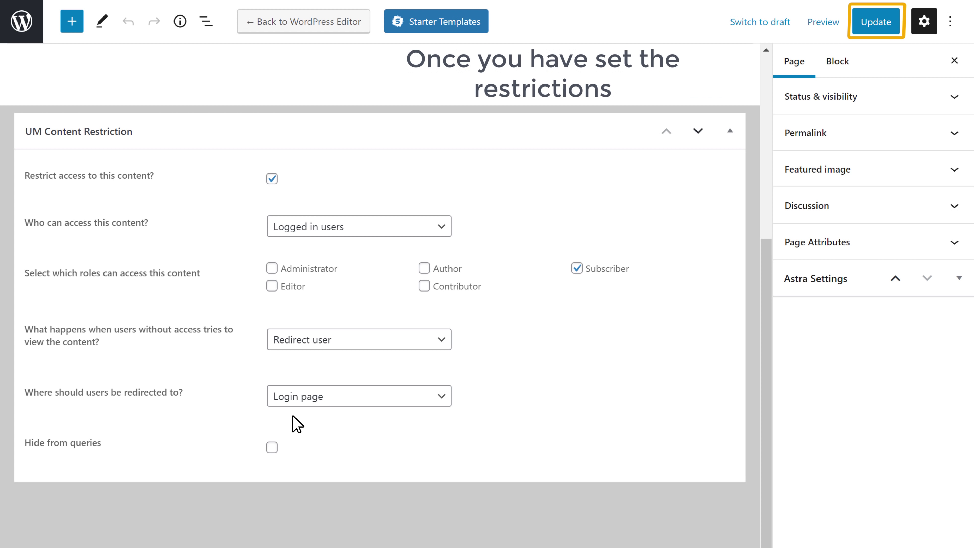
click(876, 27)
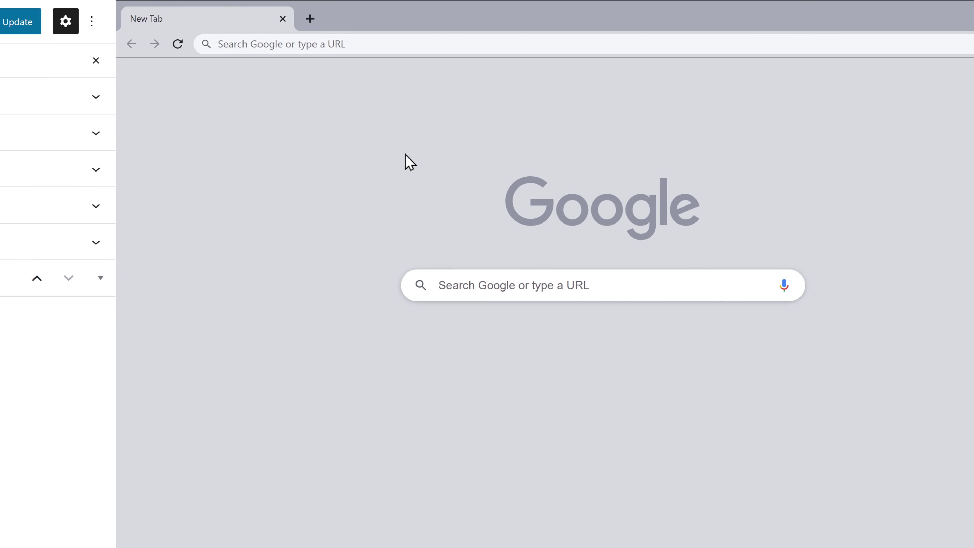
Step: Load picknaturals.com in the new Chrome tab
click(235, 45)
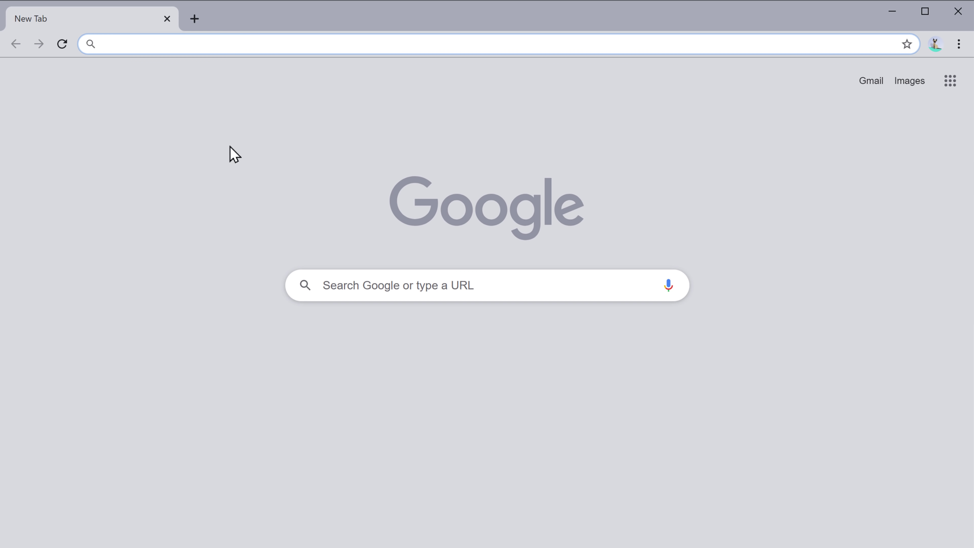
text(picknaturals.com)
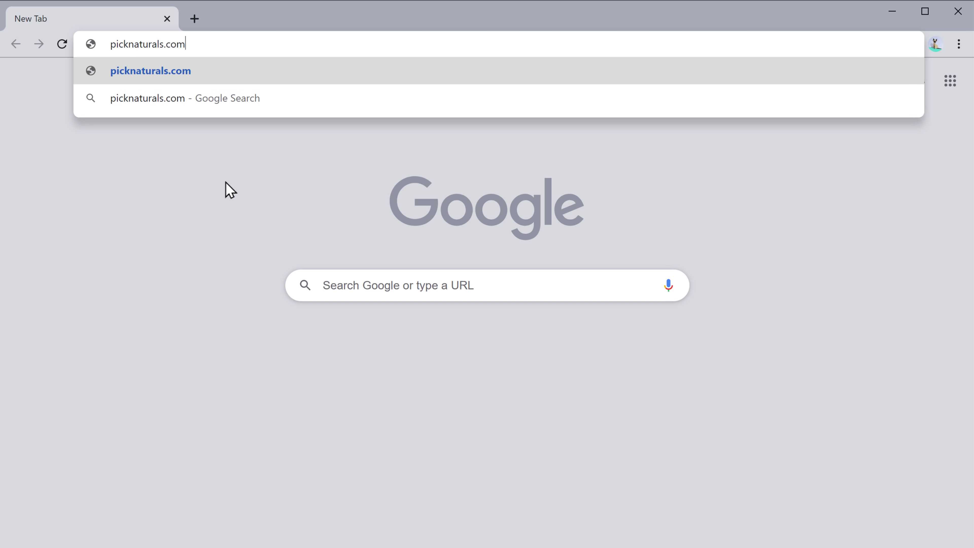
key(Return)
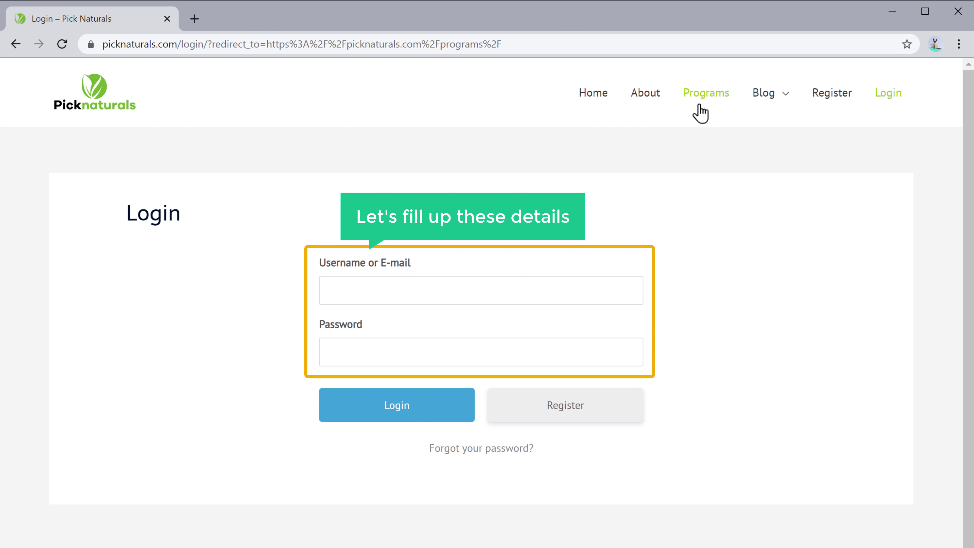
Step: Log in with the member's username and password, then scroll through the Nutrition Programs page
click(509, 288)
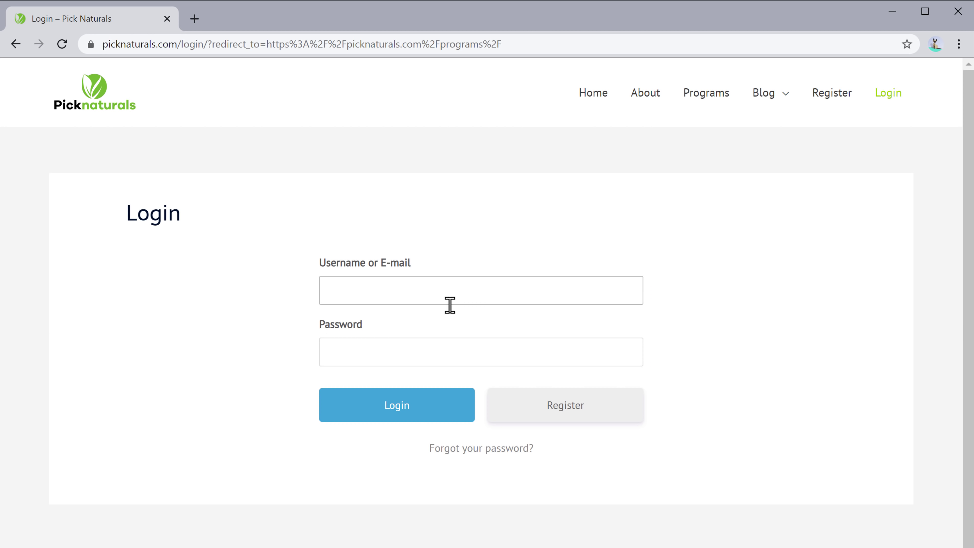
key(Tab)
text(•••••••••)
key(Tab)
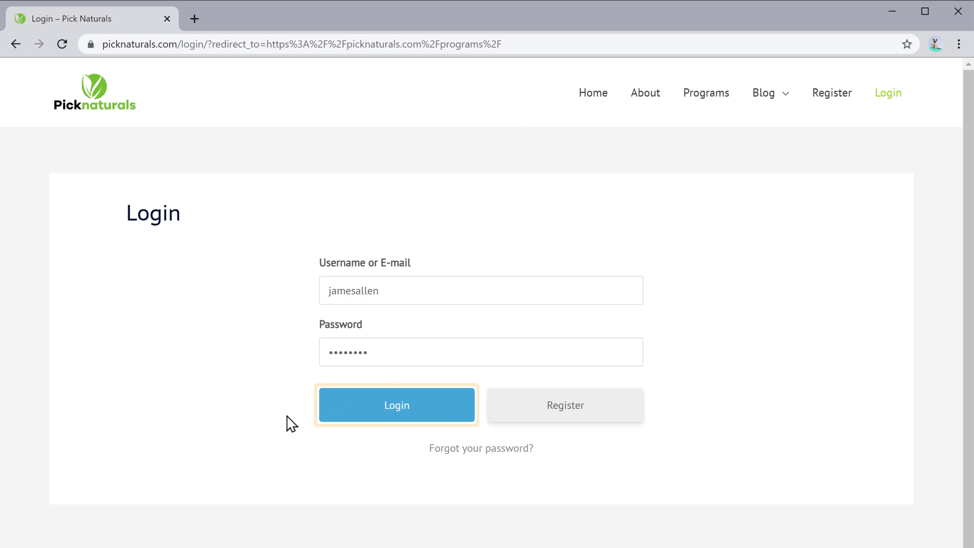
click(388, 418)
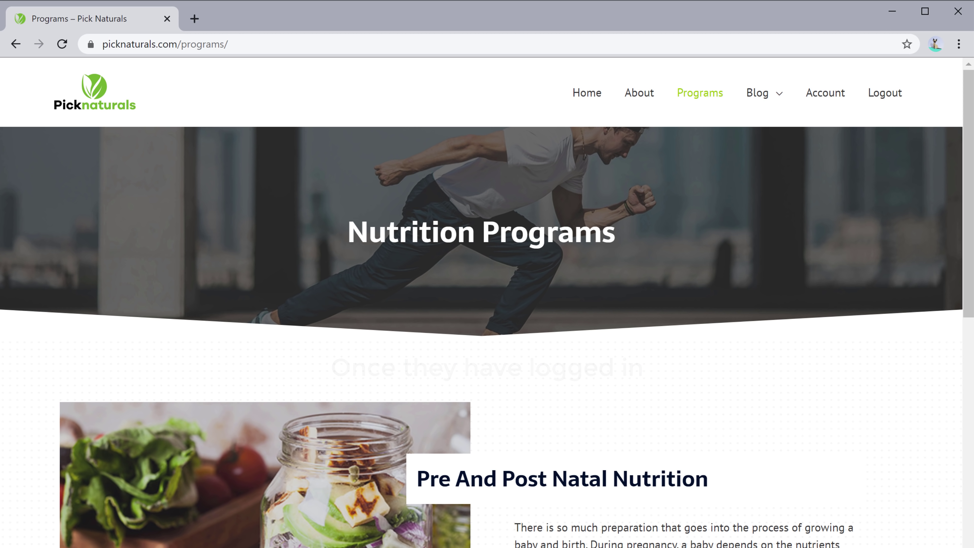
scroll(399, 423, down, 10)
scroll(481, 274, down, 15)
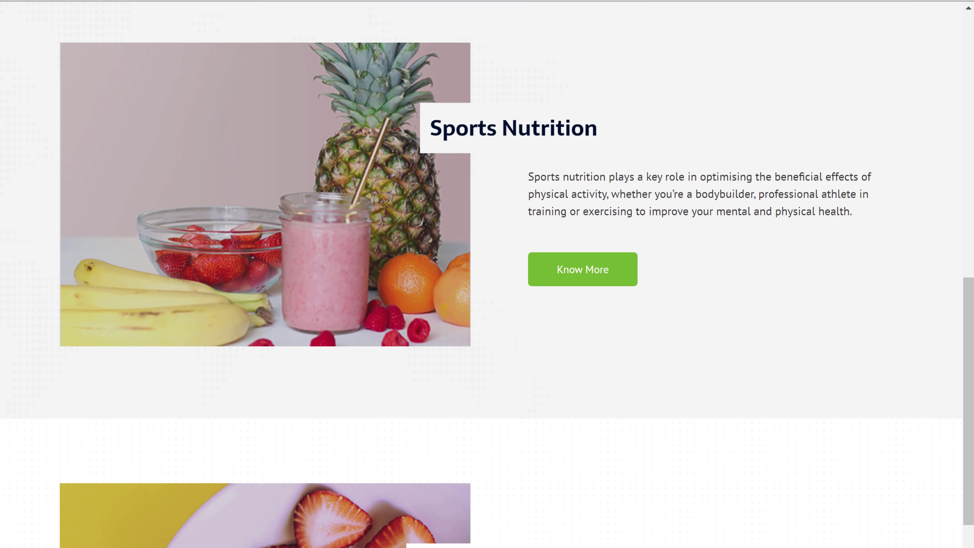
scroll(487, 274, up, 20)
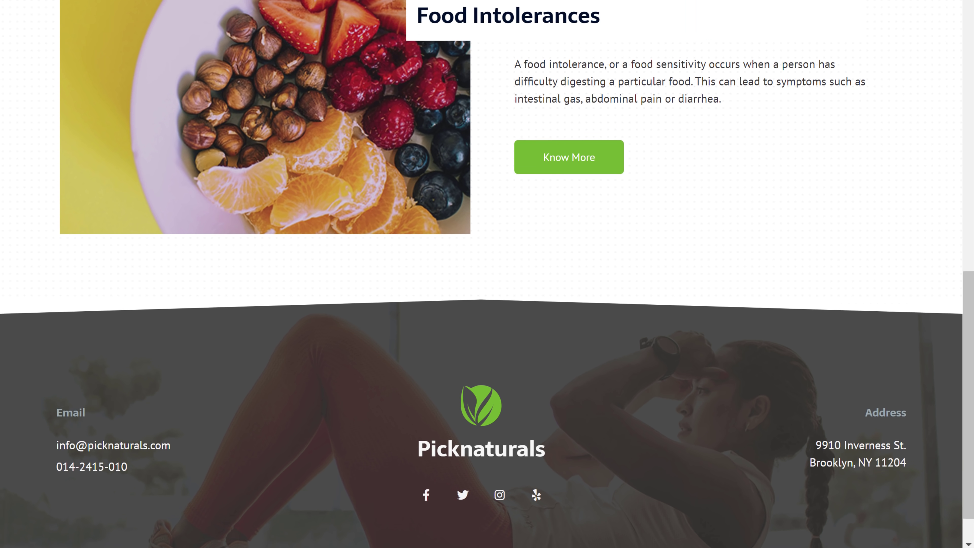
scroll(487, 274, up, 10)
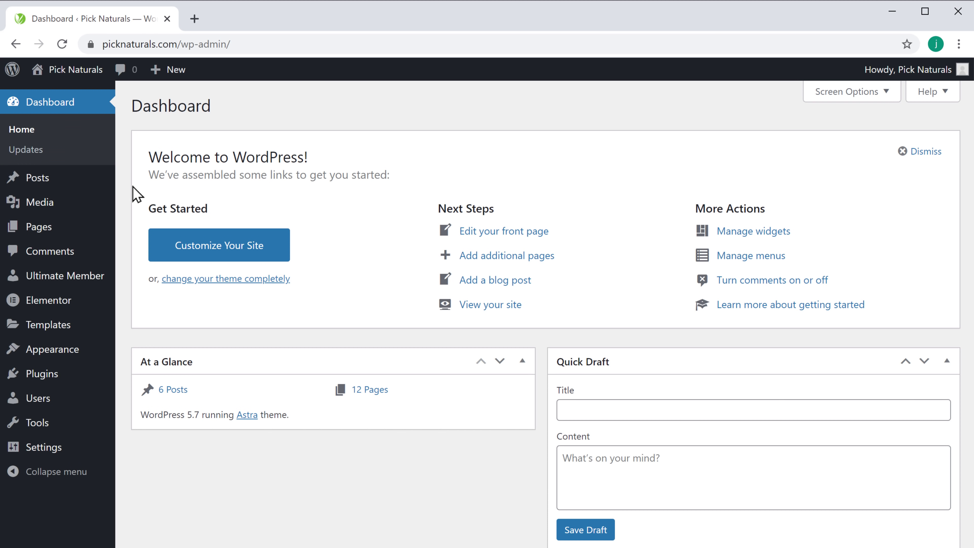
Step: Open the post 'Optimal pre and post workout food' from All Posts
mouse_move(42, 190)
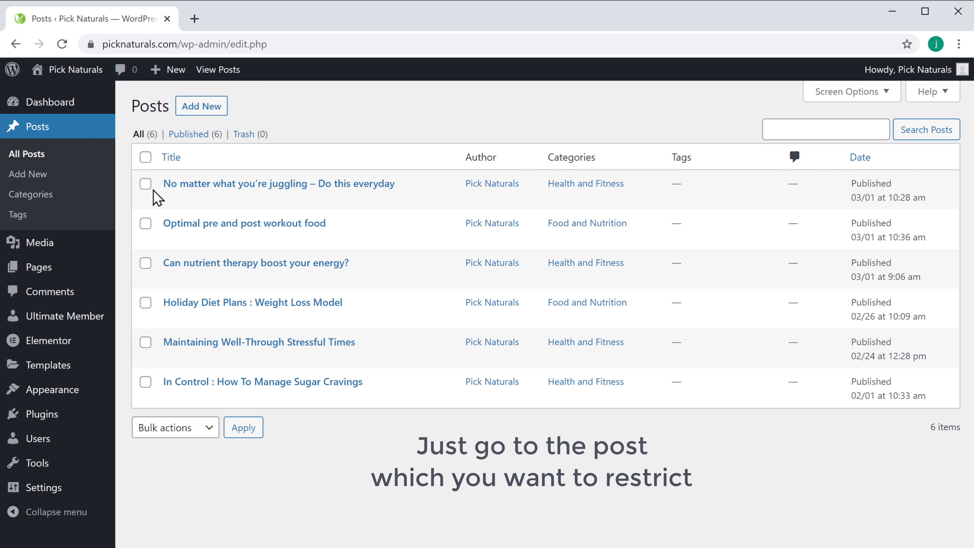
click(215, 229)
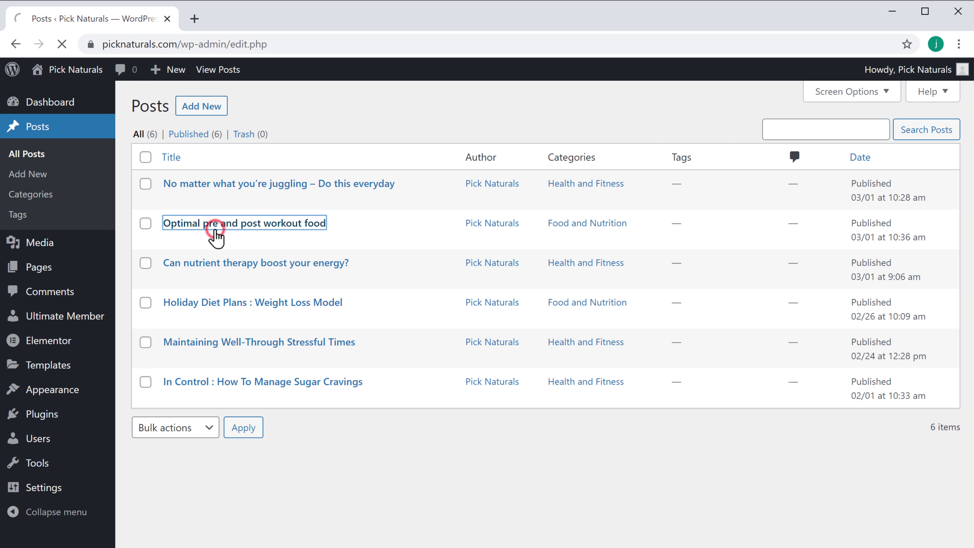
scroll(216, 238, down, 10)
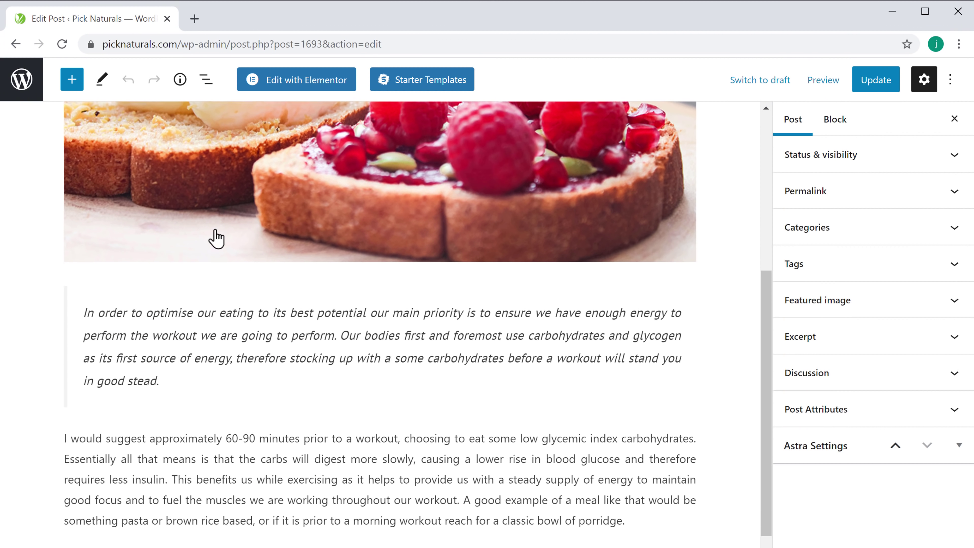
scroll(217, 237, down, 13)
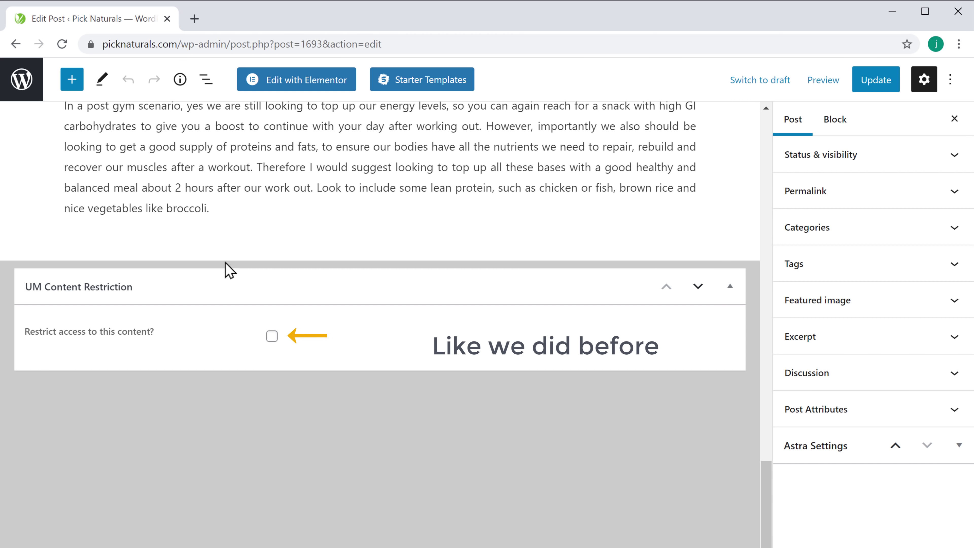
Step: Restrict the post's access to logged-in users with the Subscriber role
click(272, 337)
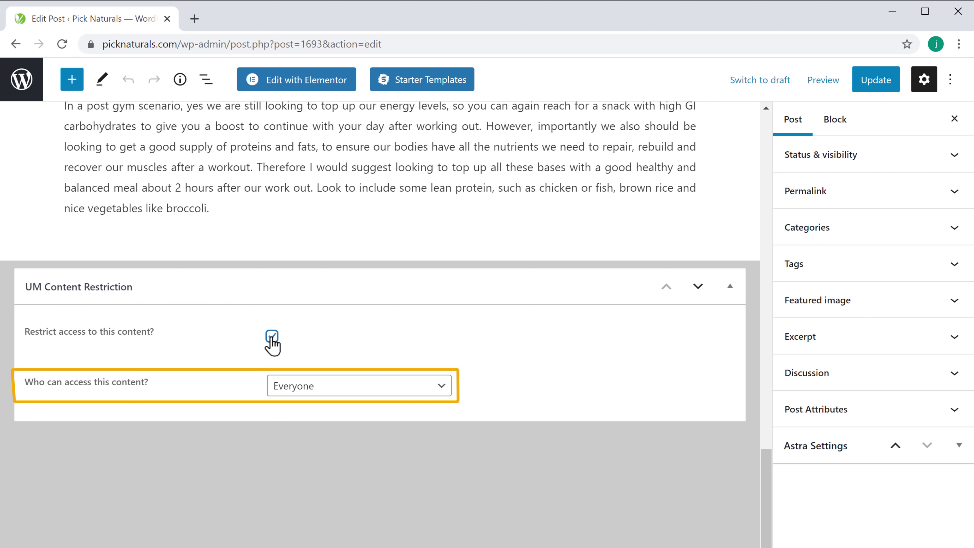
click(445, 393)
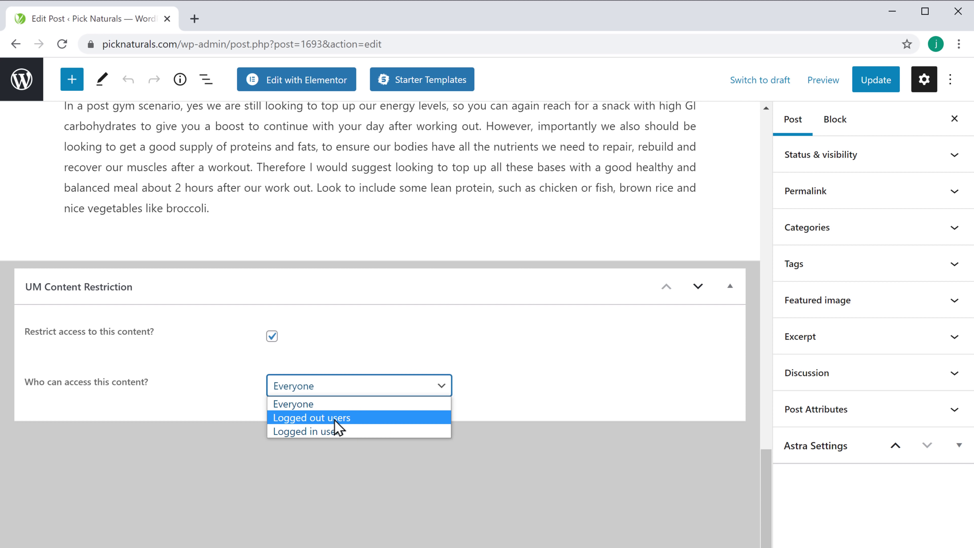
click(305, 432)
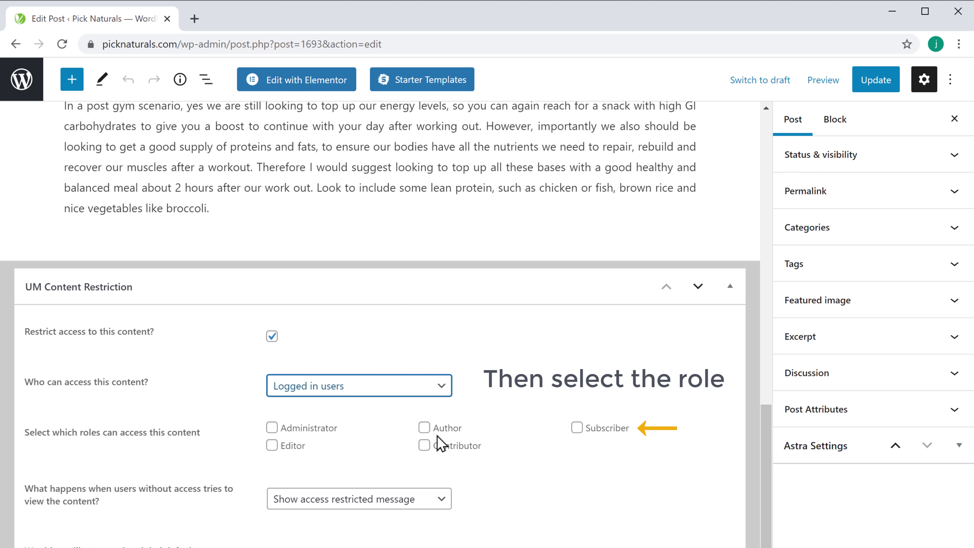
click(577, 429)
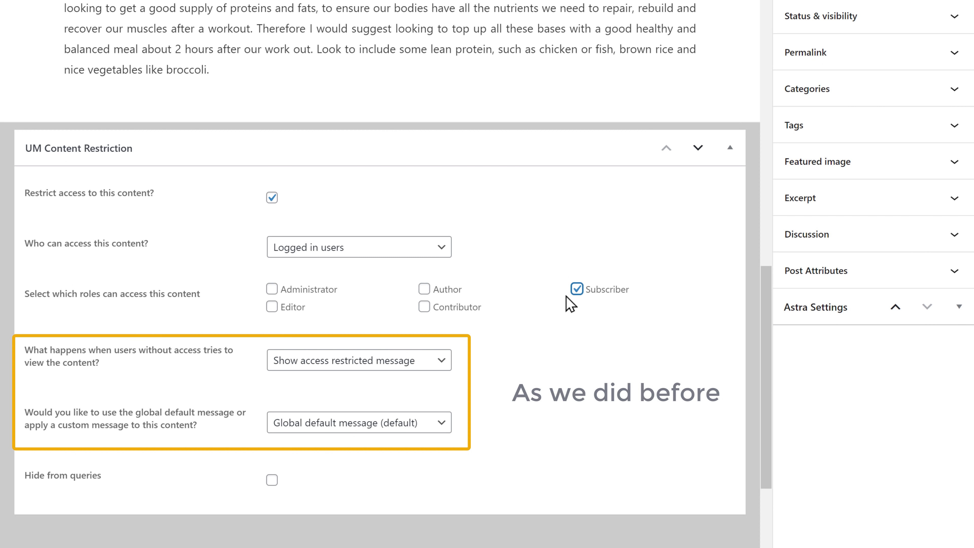
Step: Redirect users without access to the Login page and update the post
click(438, 366)
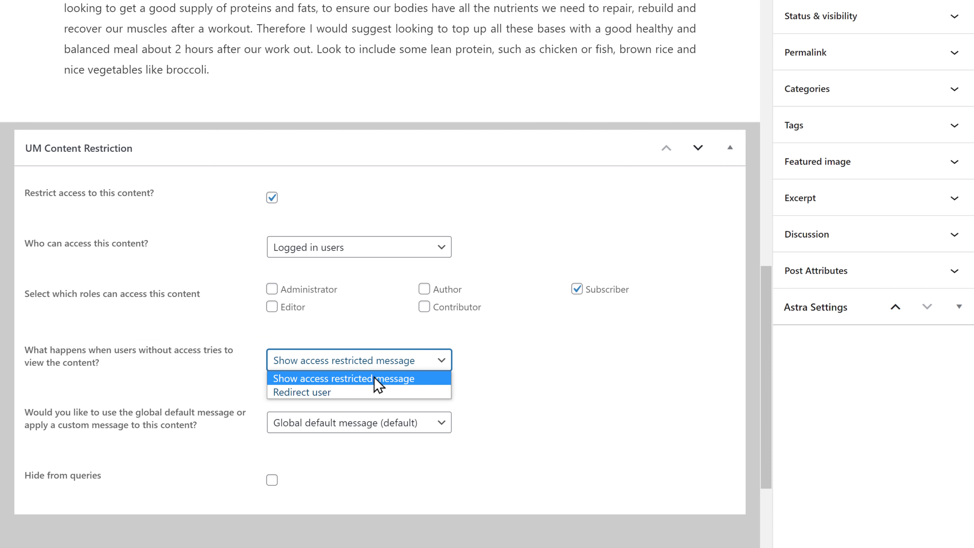
click(314, 392)
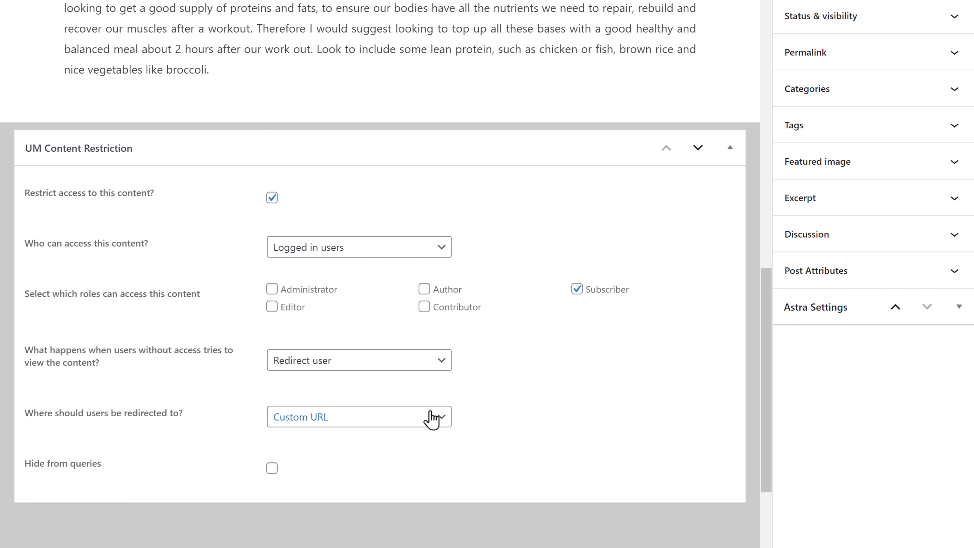
click(442, 419)
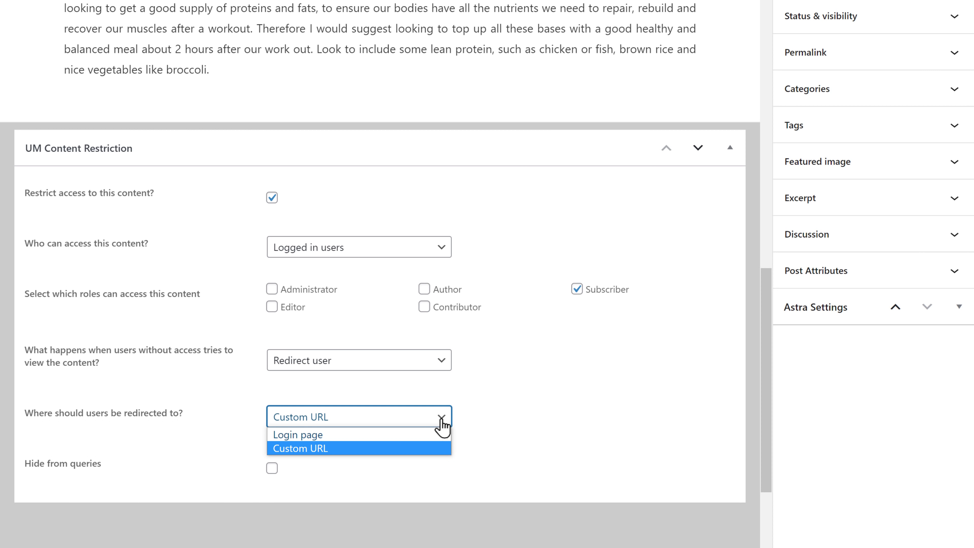
click(297, 437)
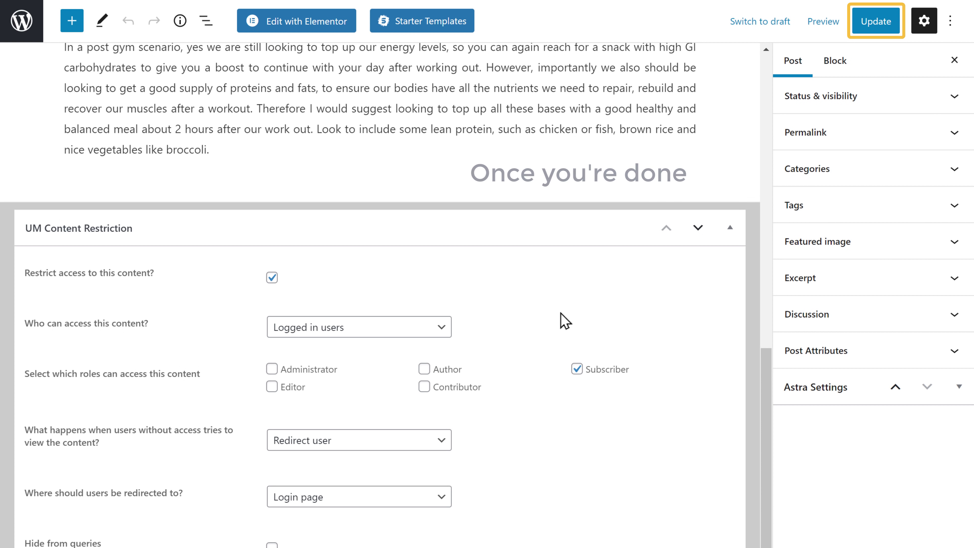
click(874, 28)
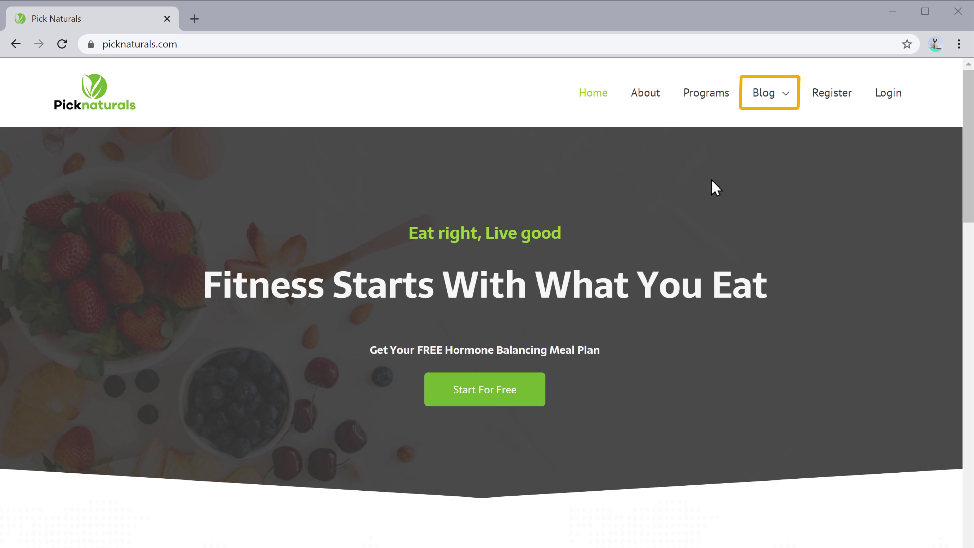
Step: Browse the Blog page and open the 'Optimal pre and post workout food' post
click(757, 109)
scroll(668, 215, down, 12)
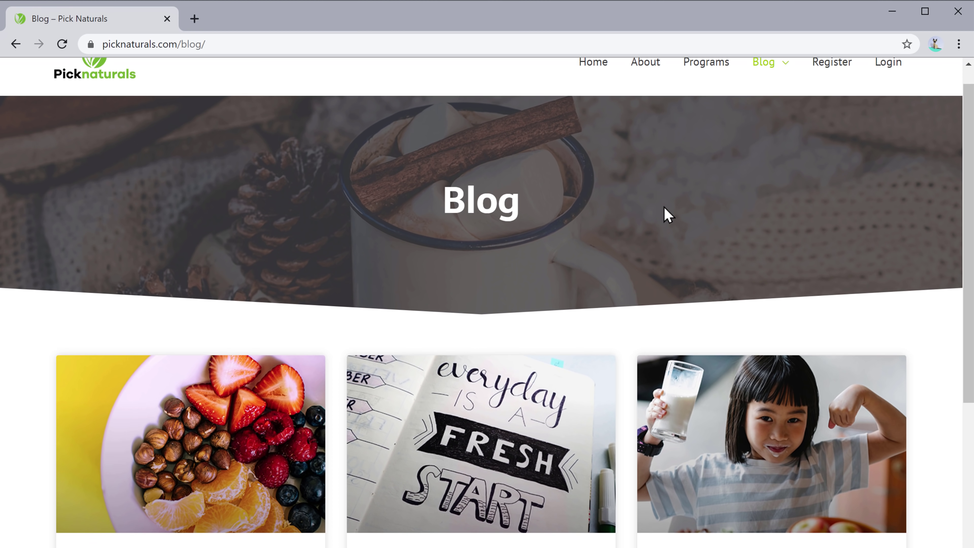
scroll(667, 215, down, 2)
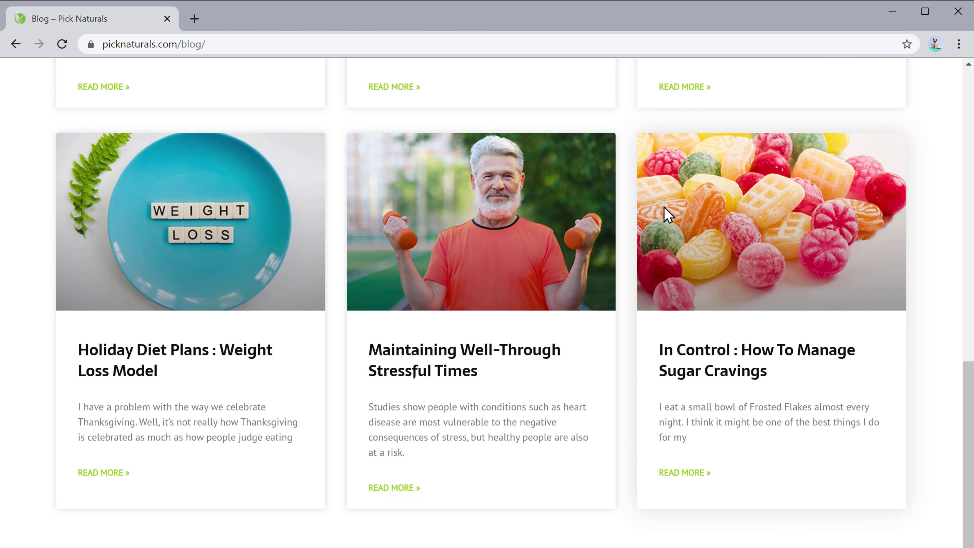
scroll(664, 207, up, 6)
scroll(665, 212, up, 4)
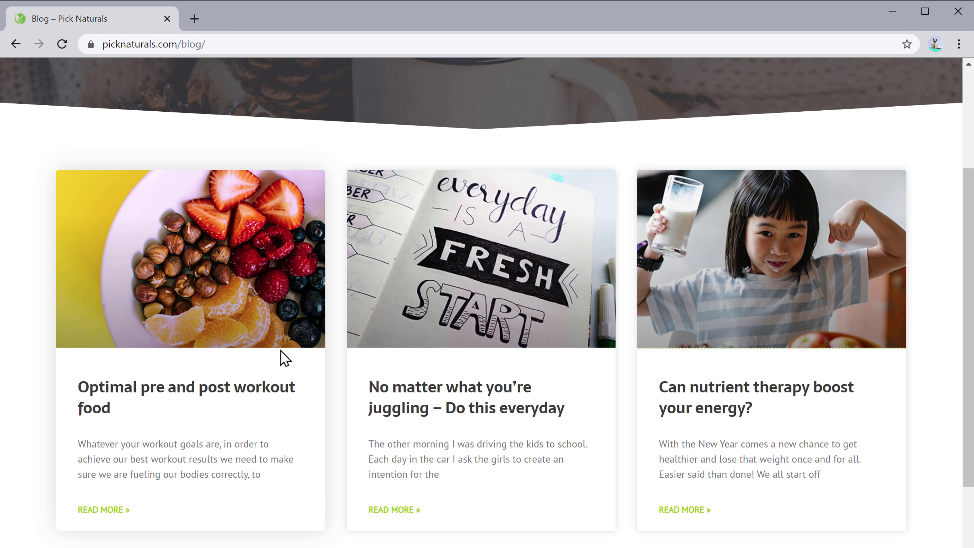
click(161, 400)
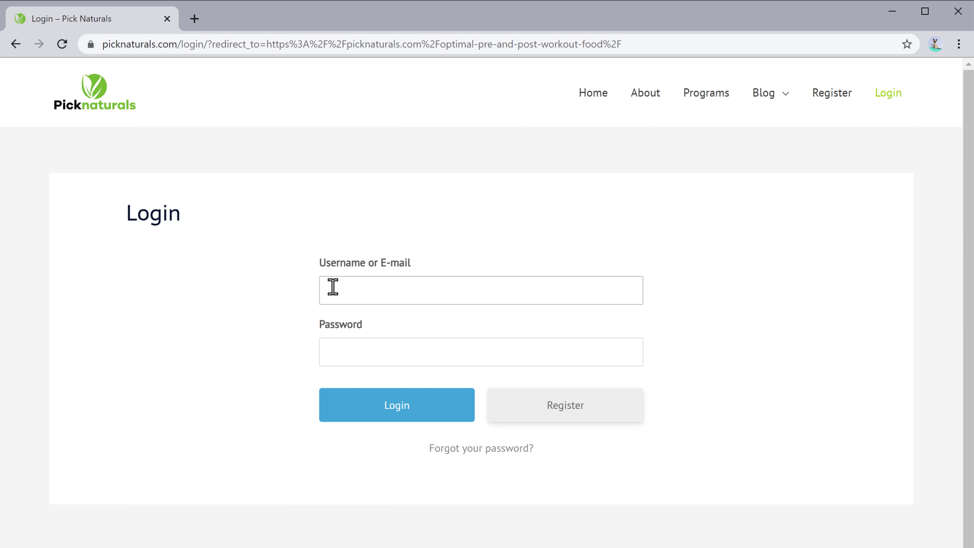
Step: Log in with the member's credentials on the redirected login page and read the post full screen
text(len)
key(Tab)
text(•••••••••)
key(Tab)
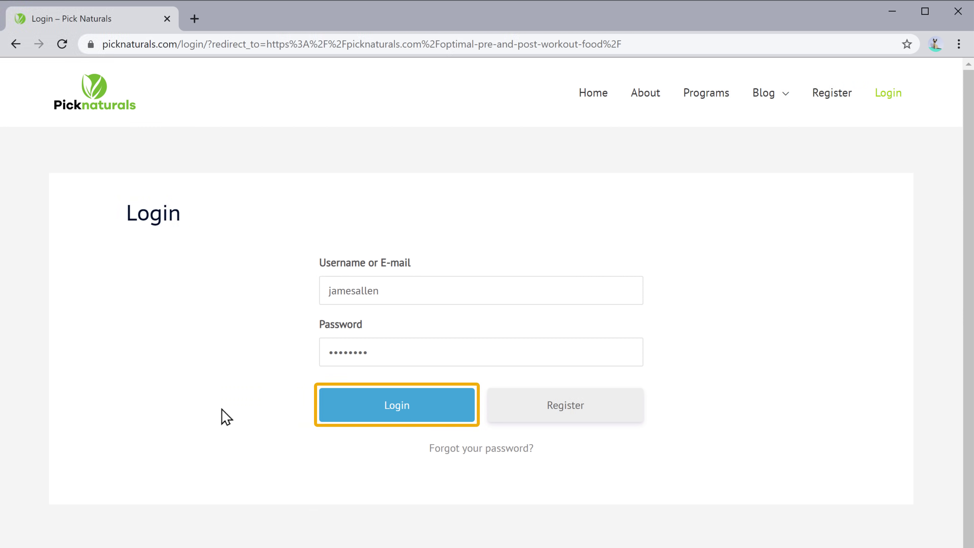
click(394, 415)
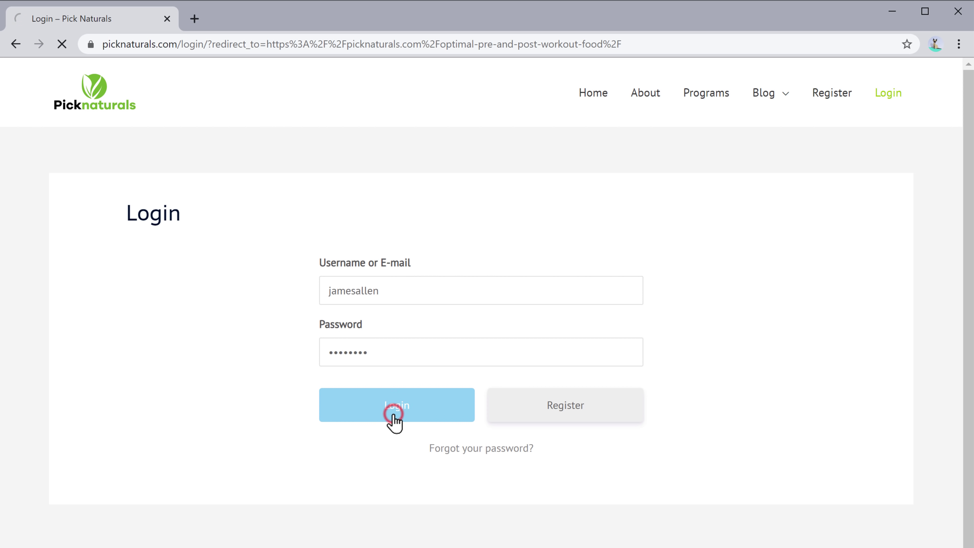
key(F11)
scroll(395, 423, down, 10)
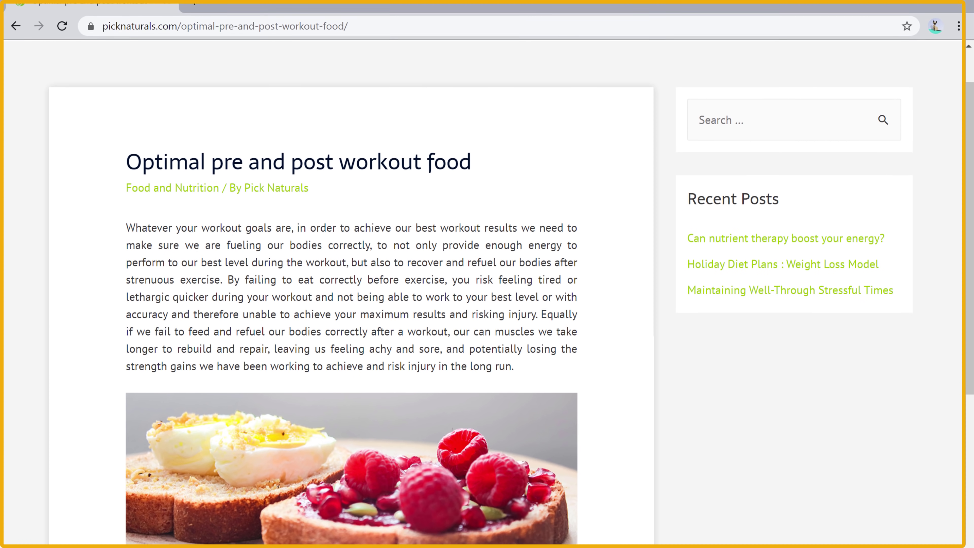
scroll(487, 274, down, 5)
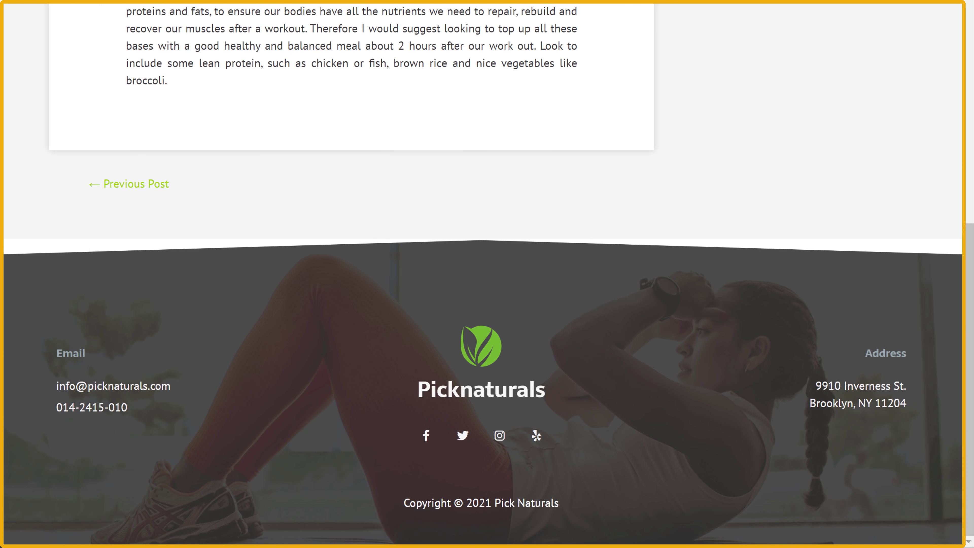
scroll(487, 274, up, 4)
scroll(351, 274, up, 15)
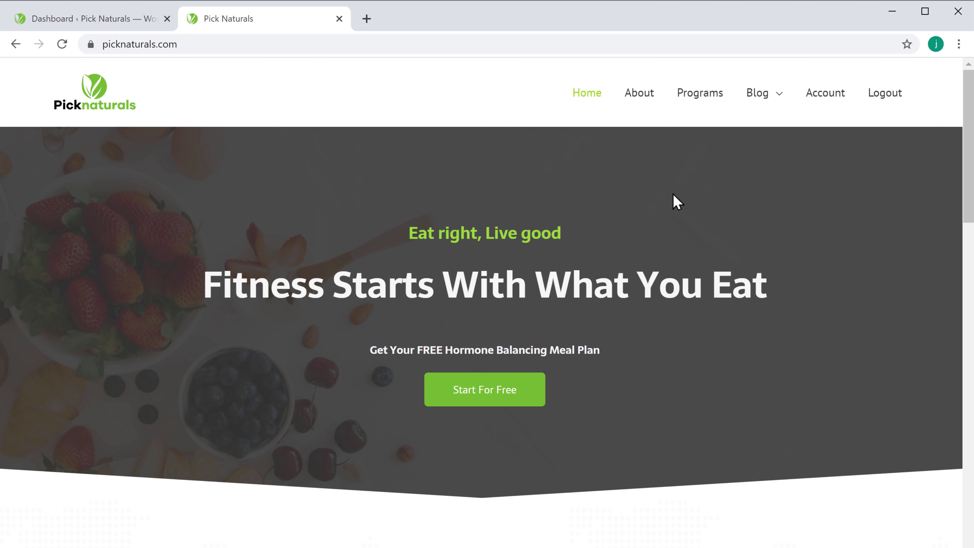
Step: View the Blog > Health and Fitness page, then open Posts > Categories in the dashboard
mouse_move(755, 103)
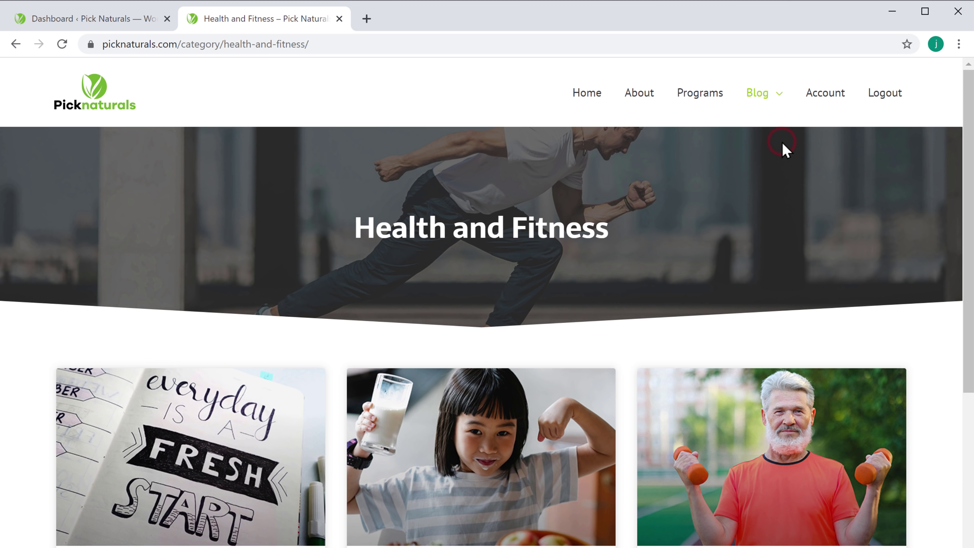
scroll(785, 150, down, 6)
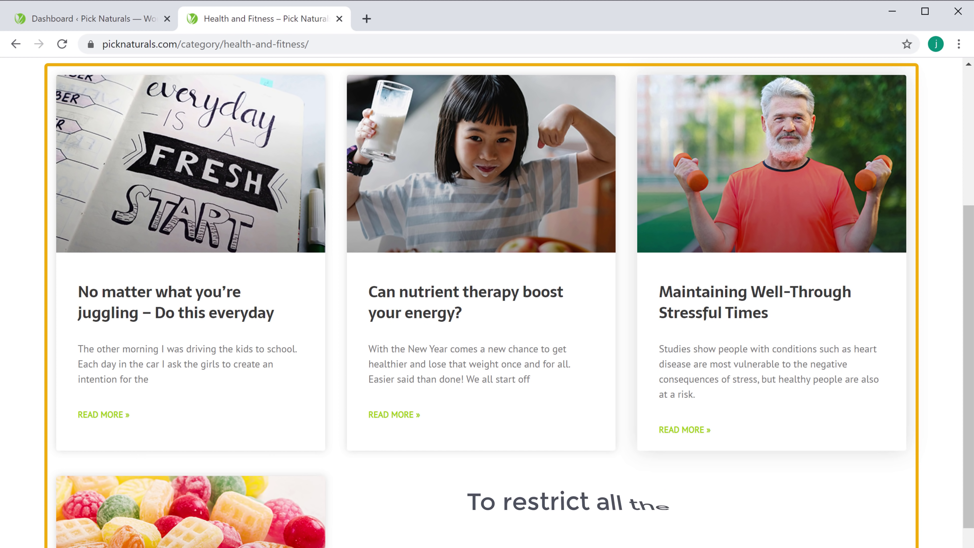
scroll(786, 150, up, 6)
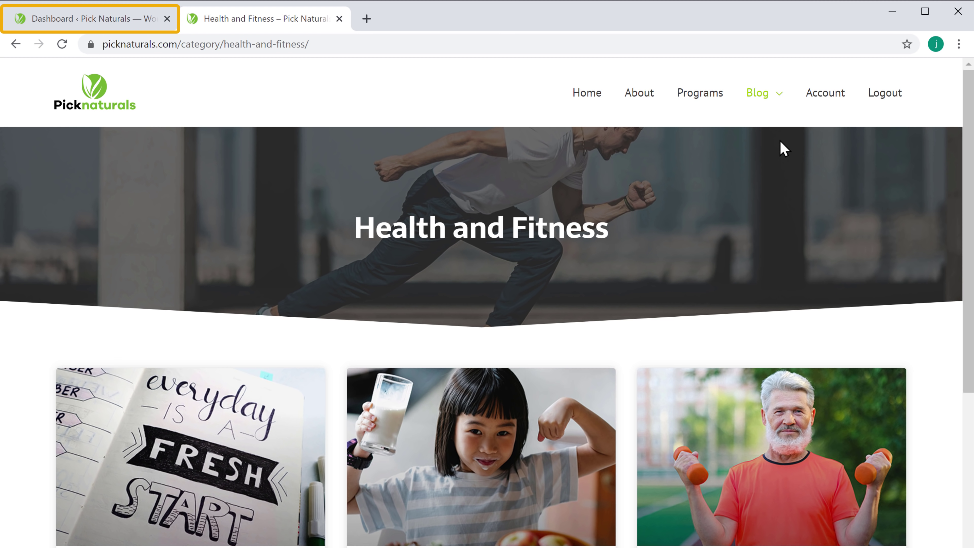
click(104, 23)
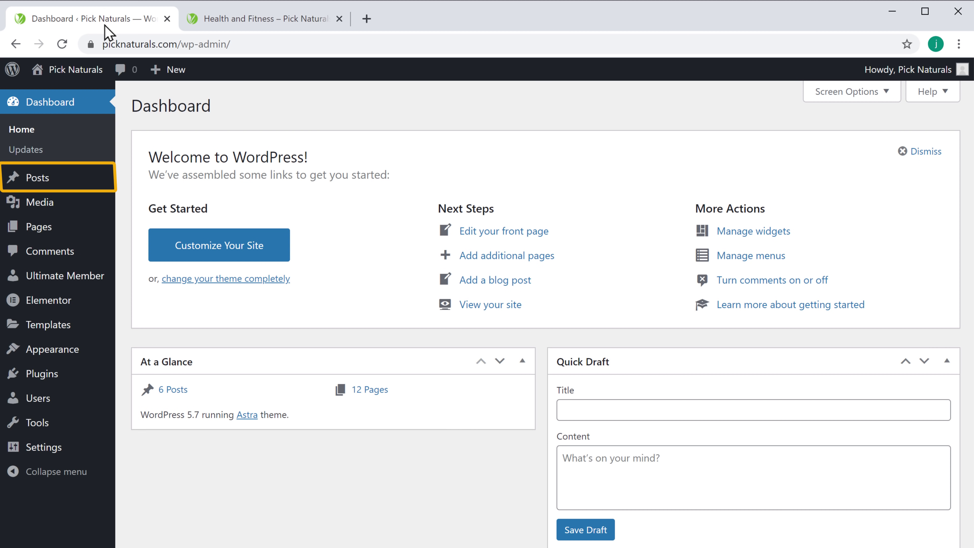
mouse_move(39, 189)
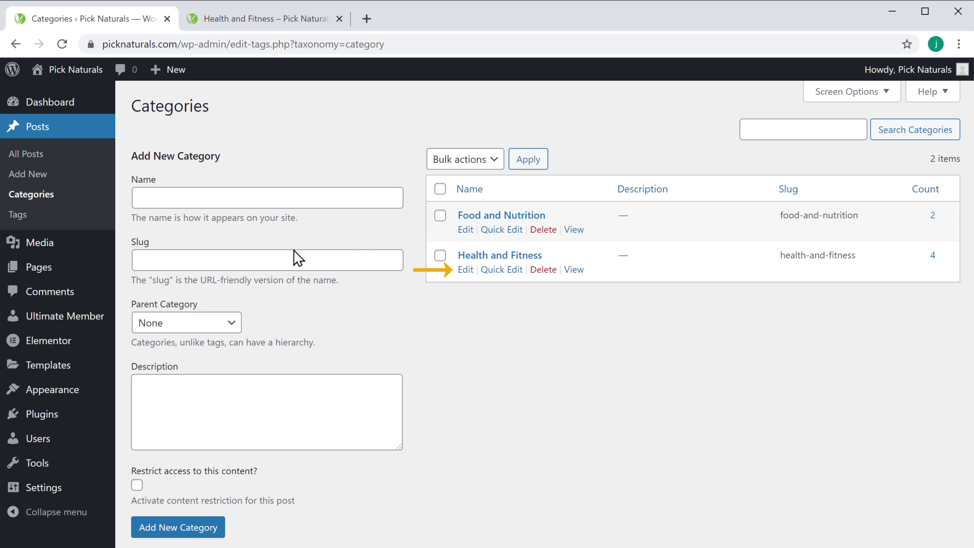
Step: Edit the Health and Fitness category and restrict it to logged-in users
click(464, 270)
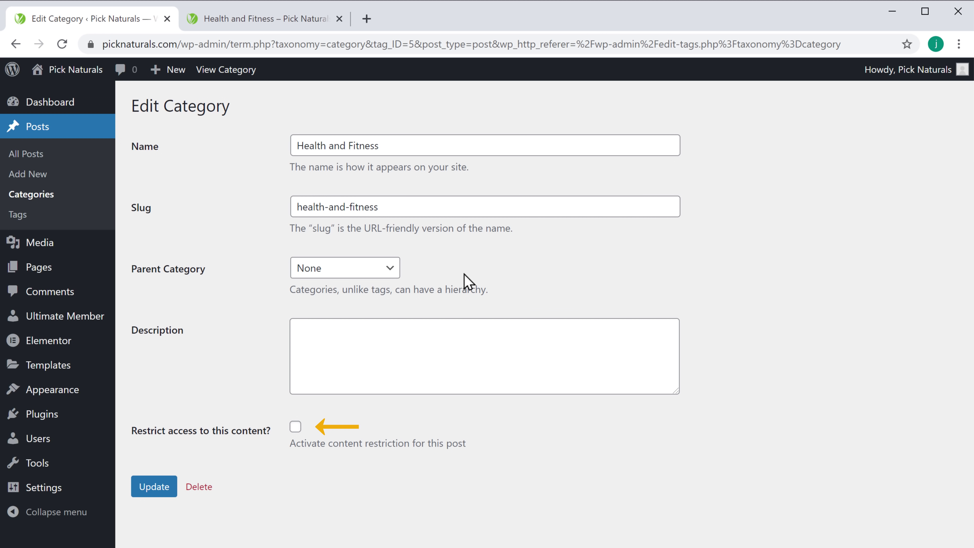
click(295, 426)
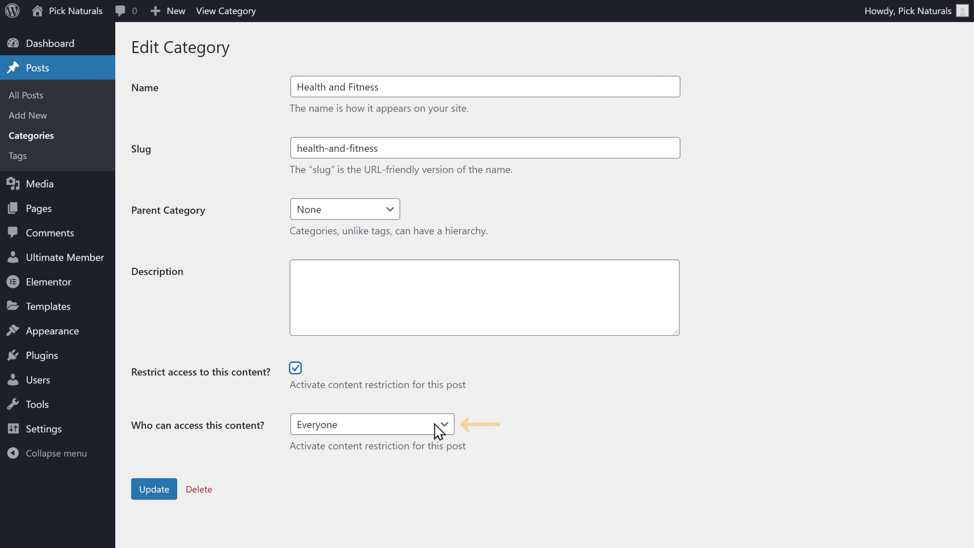
click(444, 425)
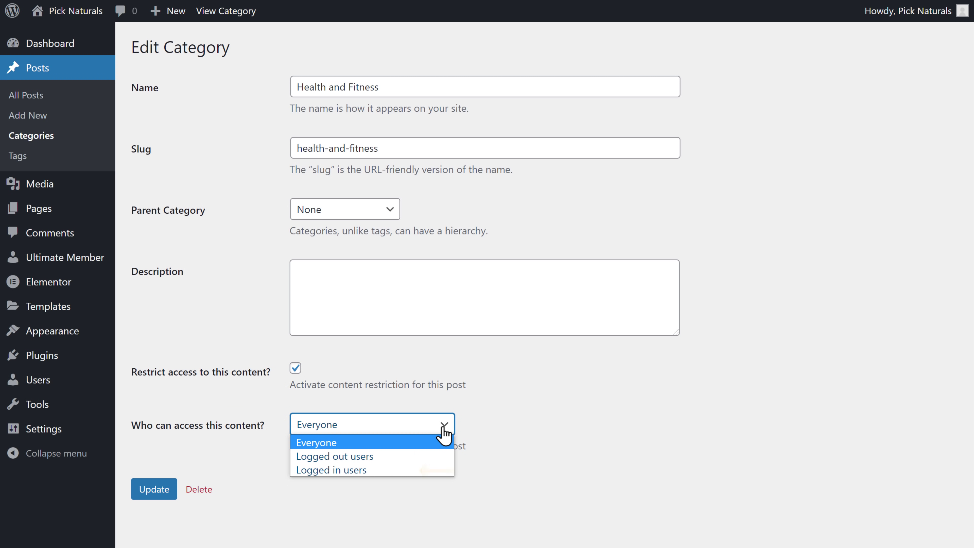
click(321, 471)
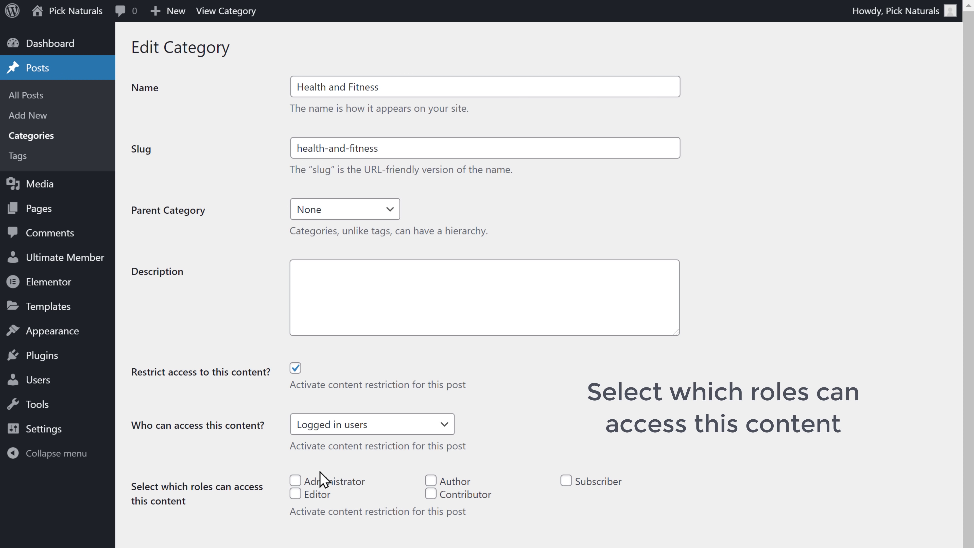
scroll(565, 495, down, 5)
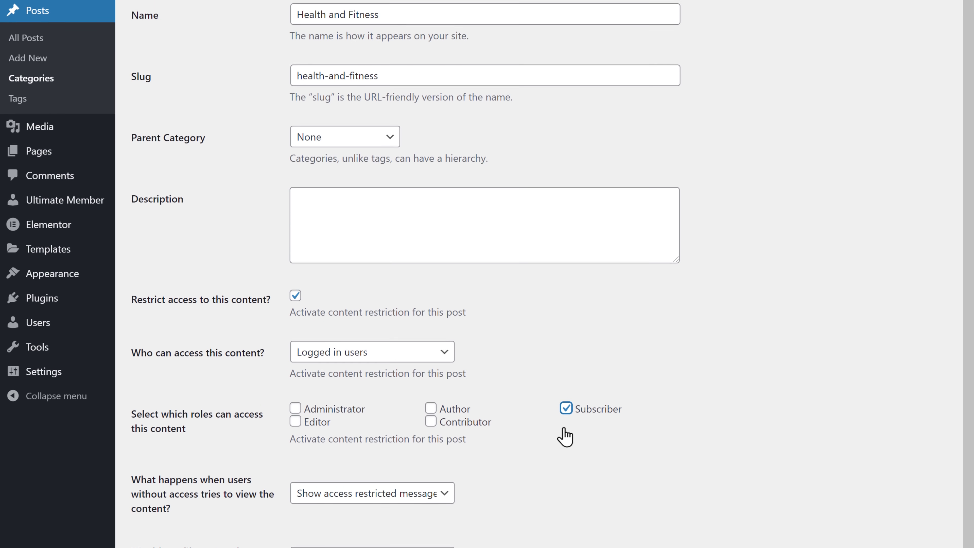
Step: Redirect users without access to the Login page and update the category
click(445, 390)
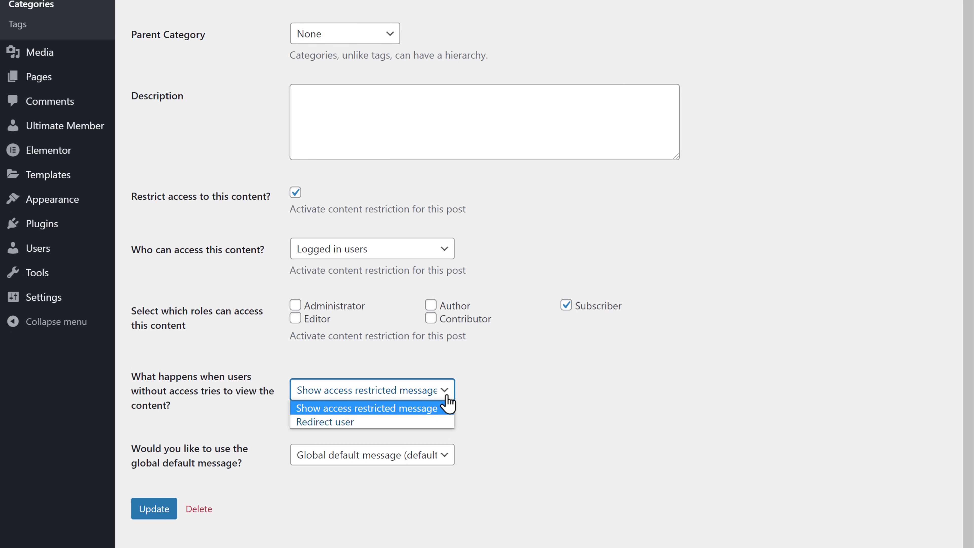
click(315, 427)
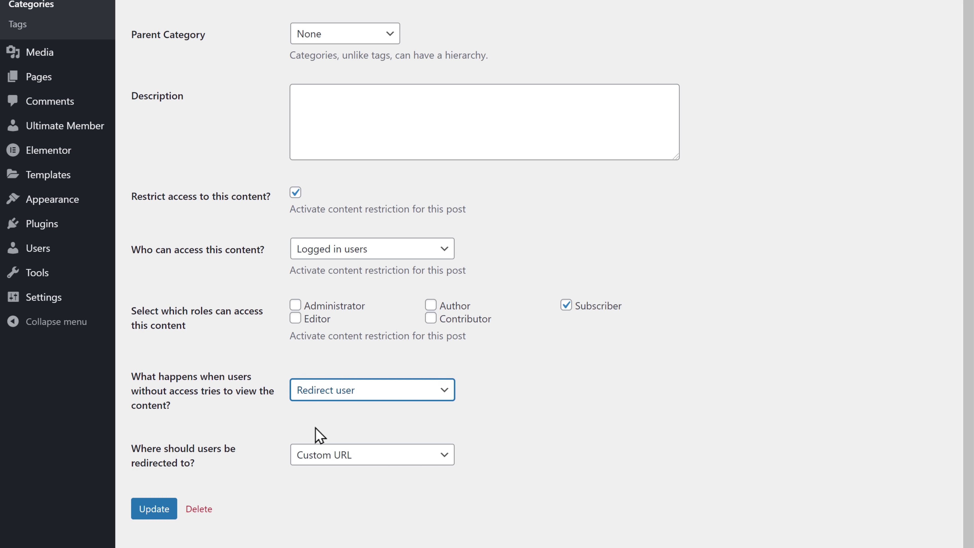
click(446, 462)
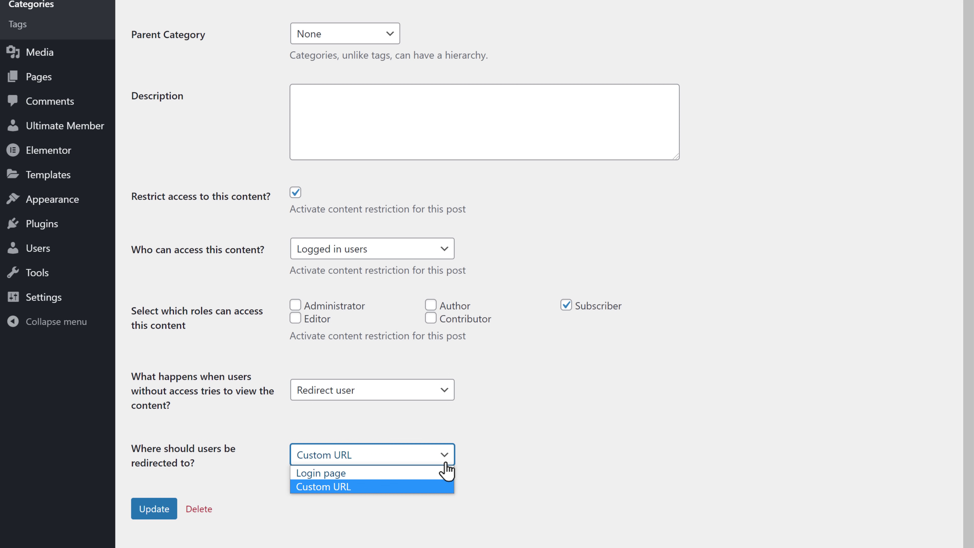
click(318, 474)
key(Tab)
click(150, 516)
scroll(150, 526, up, 6)
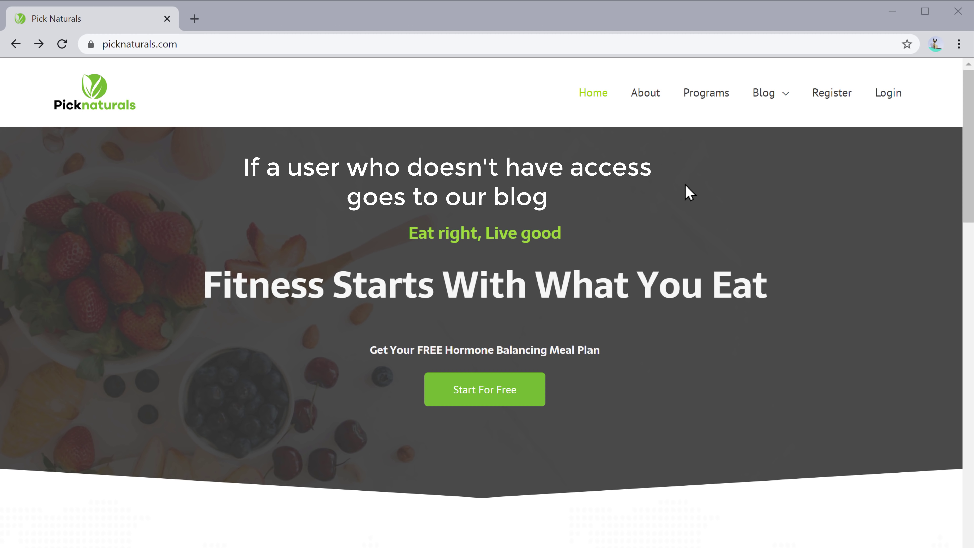
Step: Open Blog > Health and Fitness, log in as the member on the redirect page, and scroll its posts
mouse_move(762, 109)
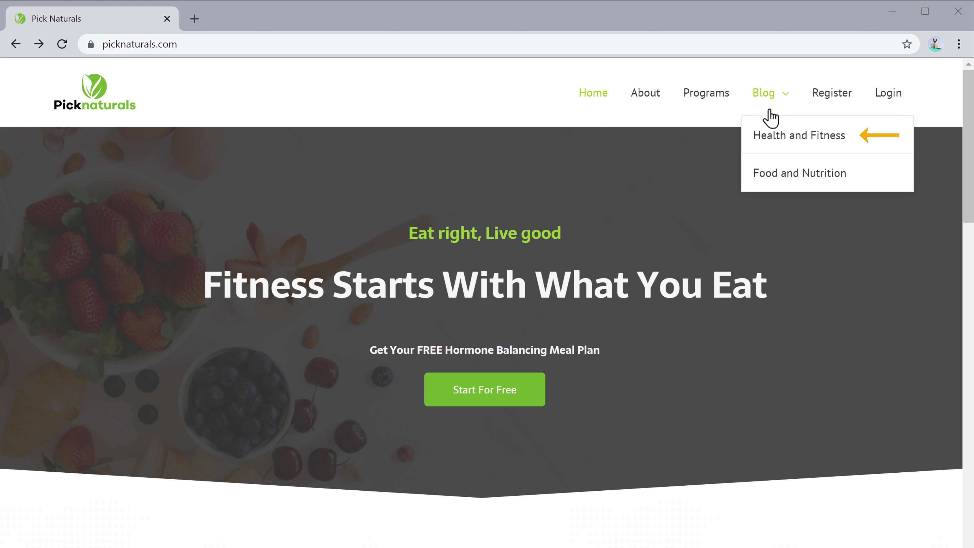
click(792, 147)
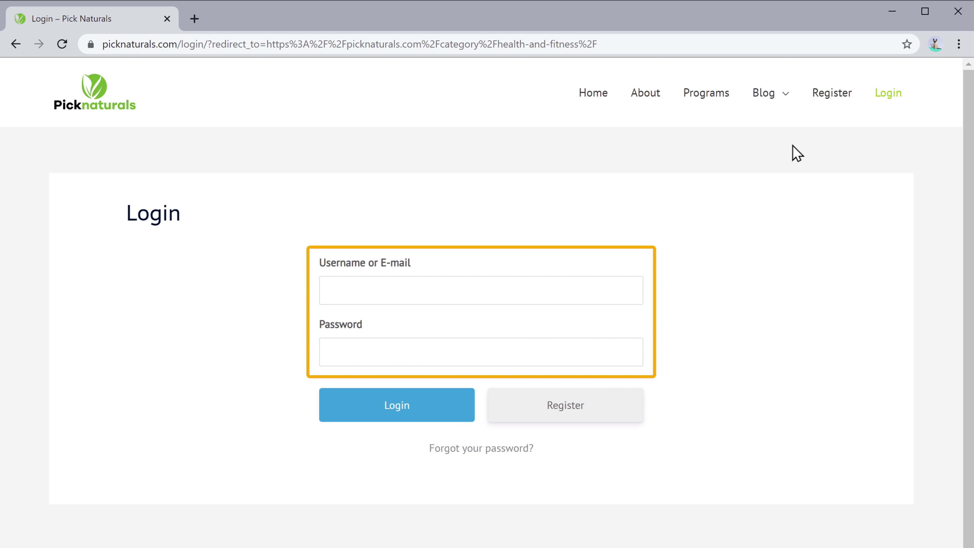
click(420, 288)
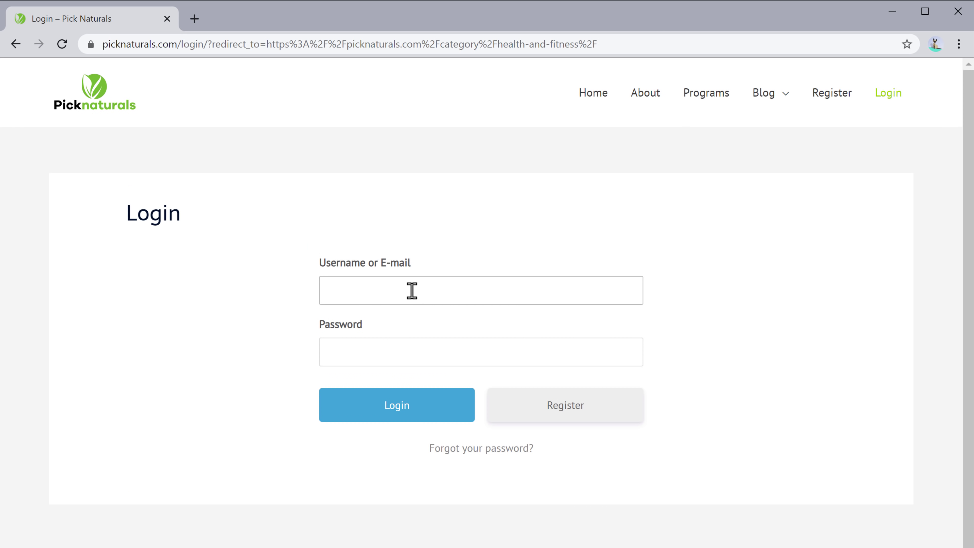
key(Tab)
text(••••••••)
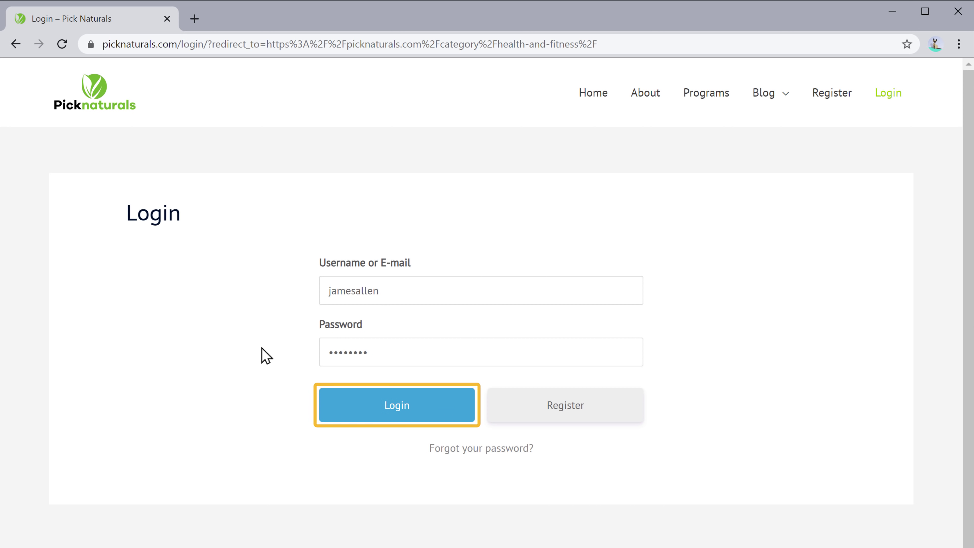
click(397, 418)
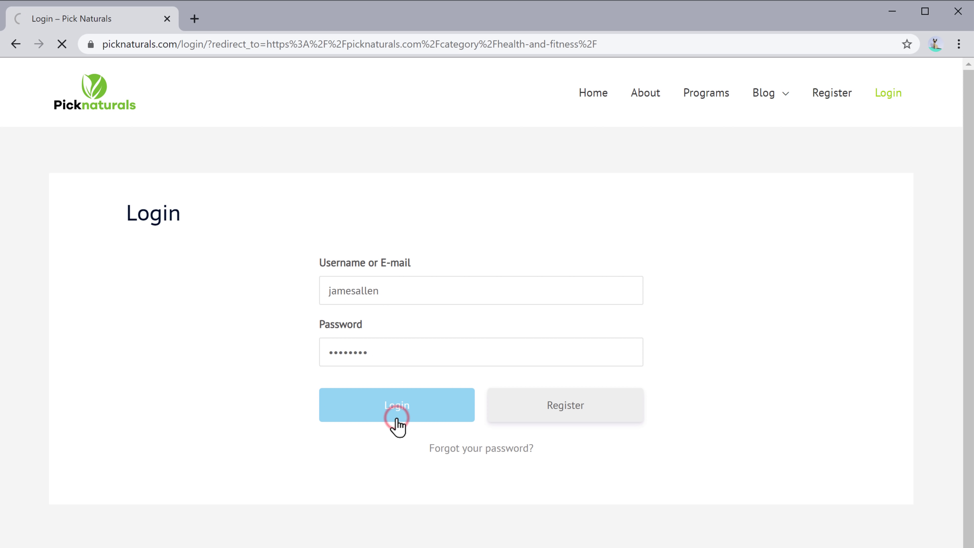
scroll(397, 420, down, 6)
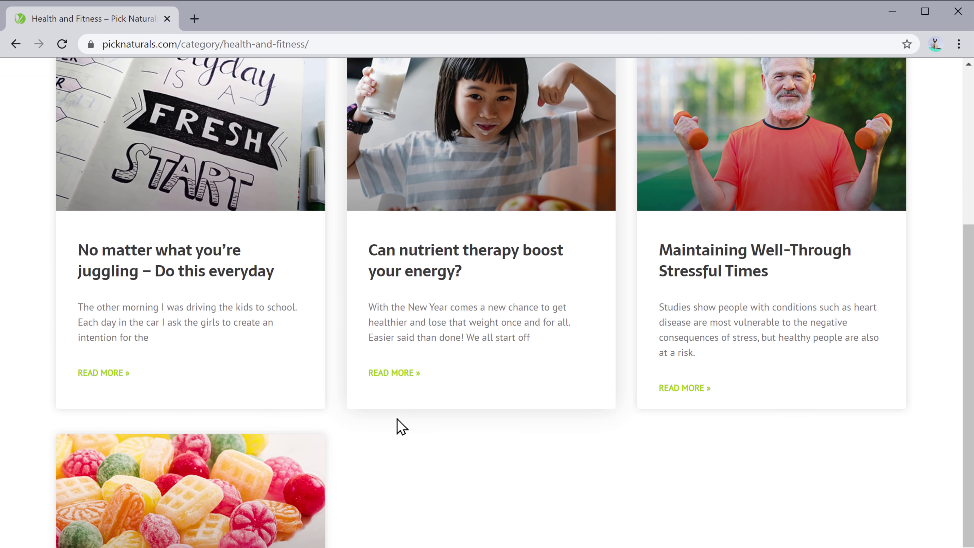
scroll(399, 424, down, 6)
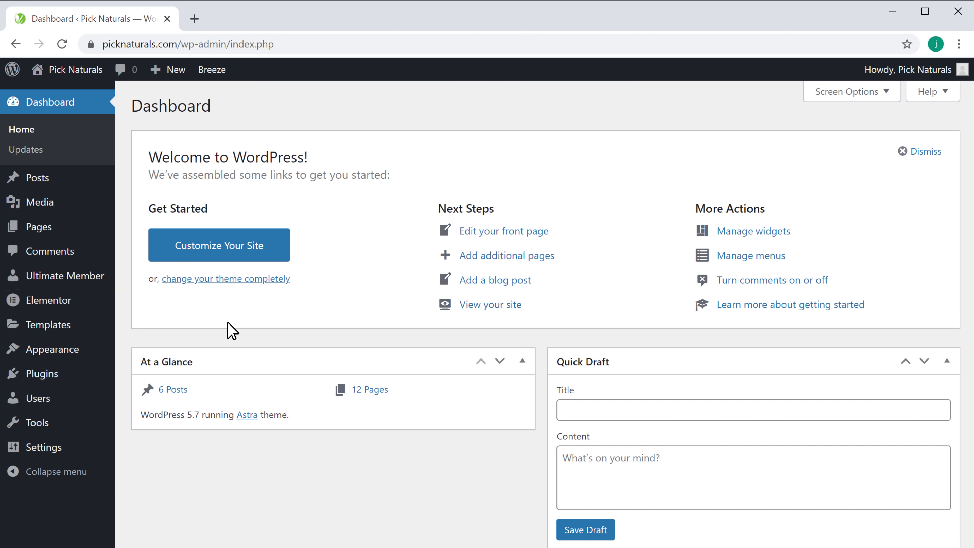
Step: Set the Subscriber role's Registration Status to Require Admin Review and update the role
mouse_move(58, 290)
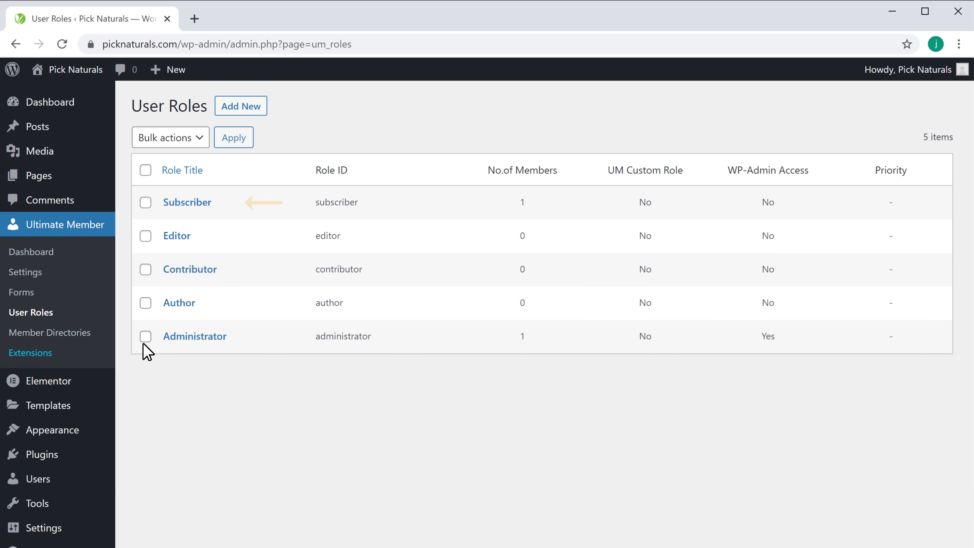
click(181, 205)
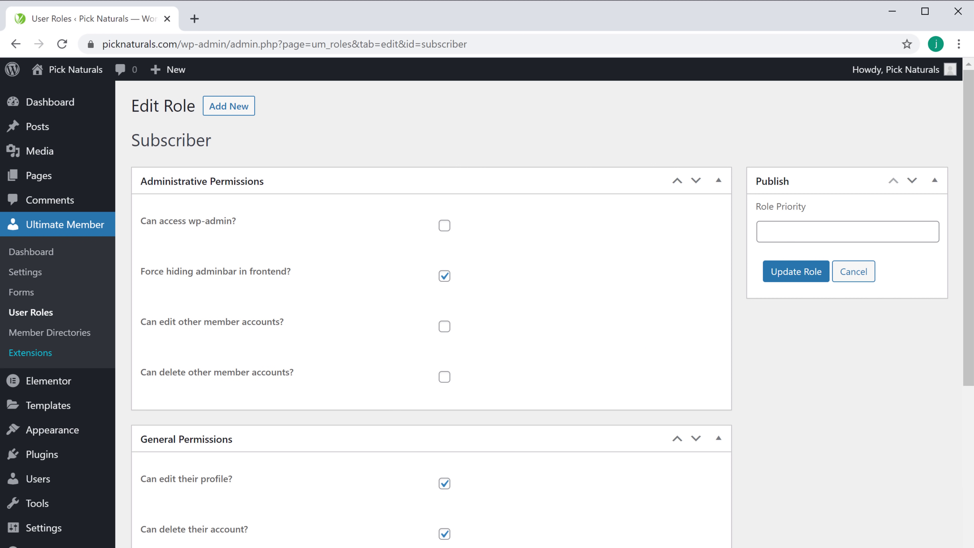
scroll(823, 349, down, 10)
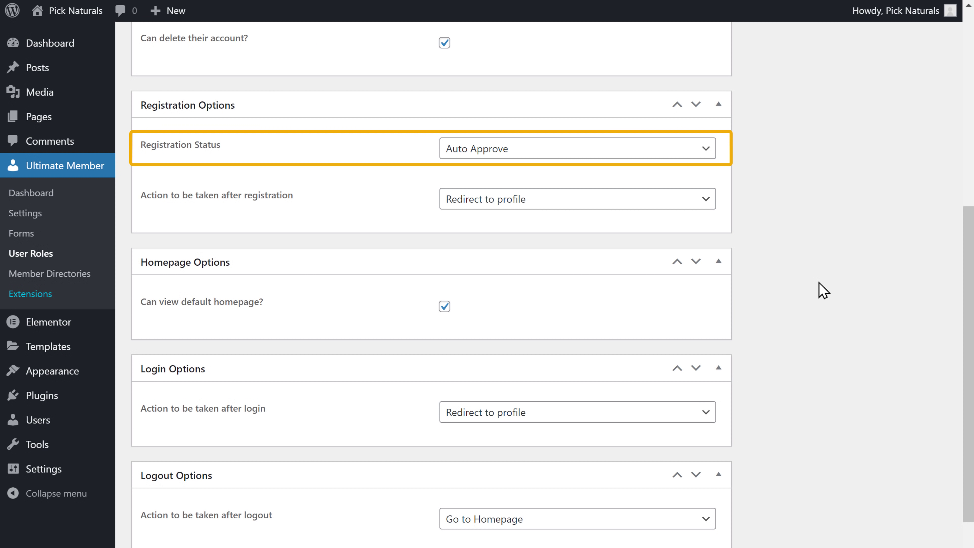
click(707, 150)
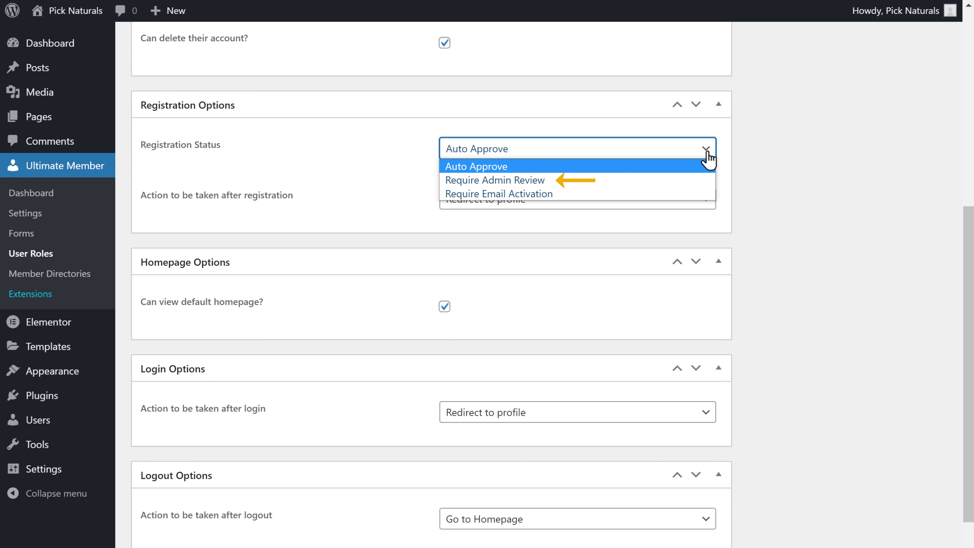
click(486, 183)
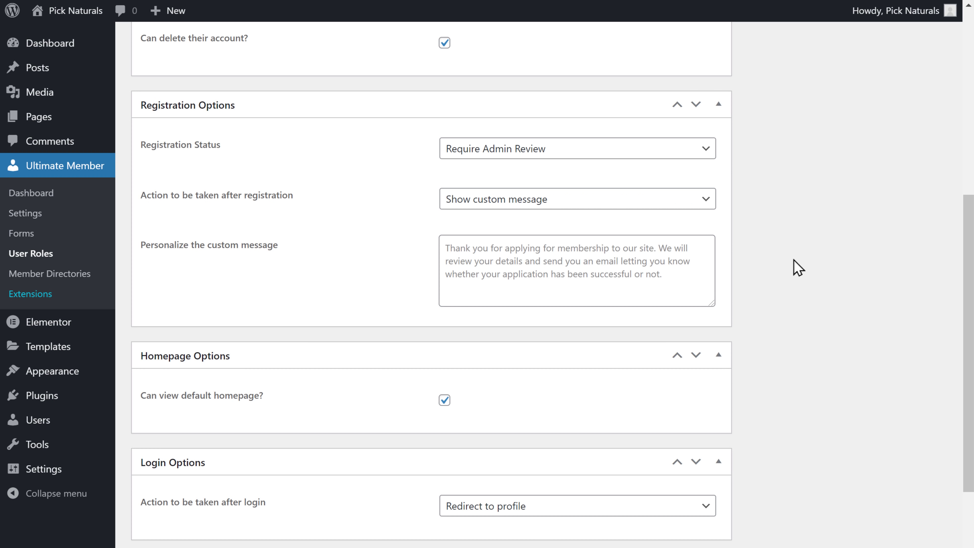
scroll(799, 267, up, 10)
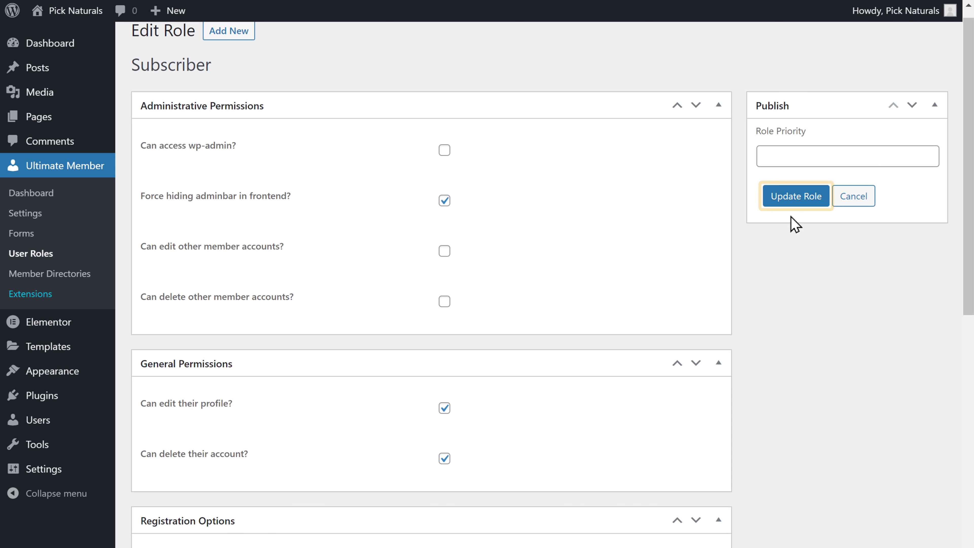
click(791, 202)
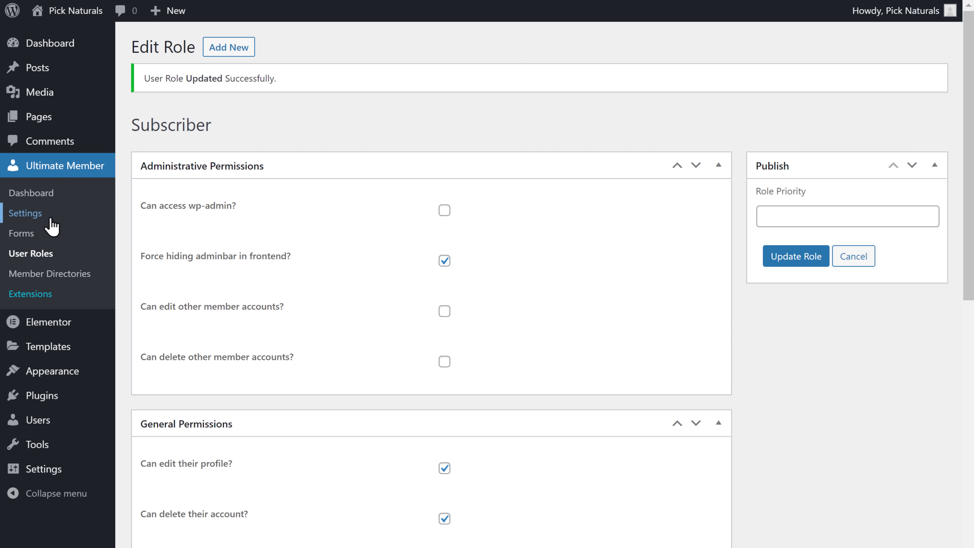
Step: Enable the Account Needs Review Notification email under Ultimate Member Email settings and save
click(26, 215)
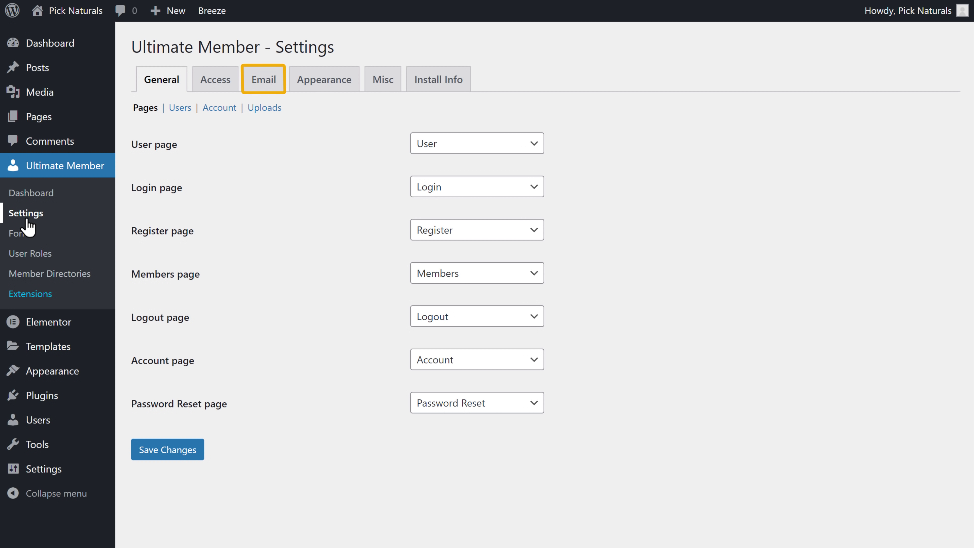
click(264, 88)
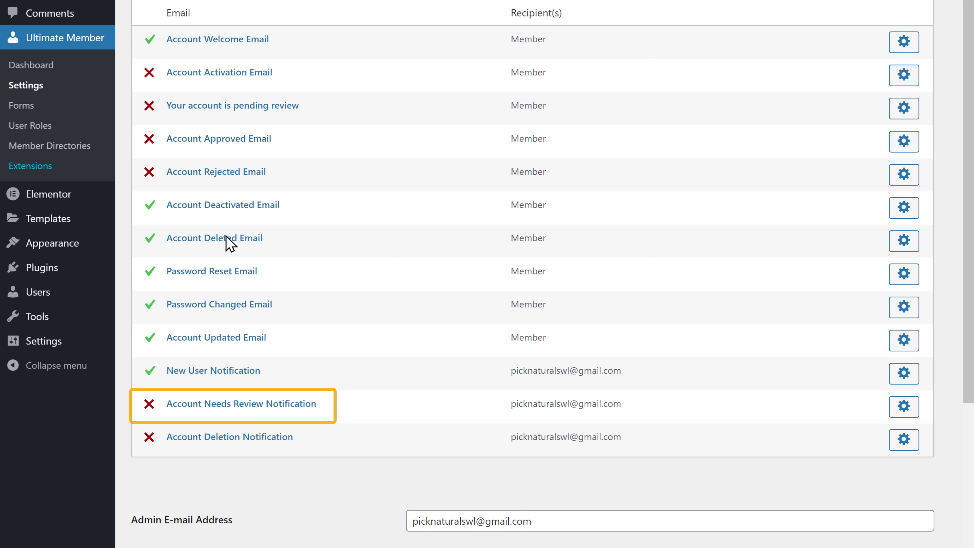
click(196, 413)
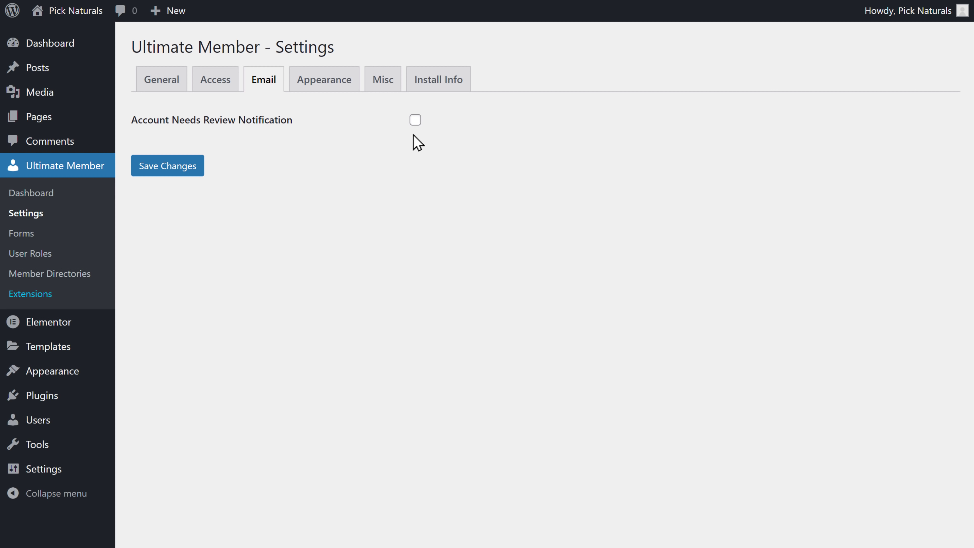
click(415, 121)
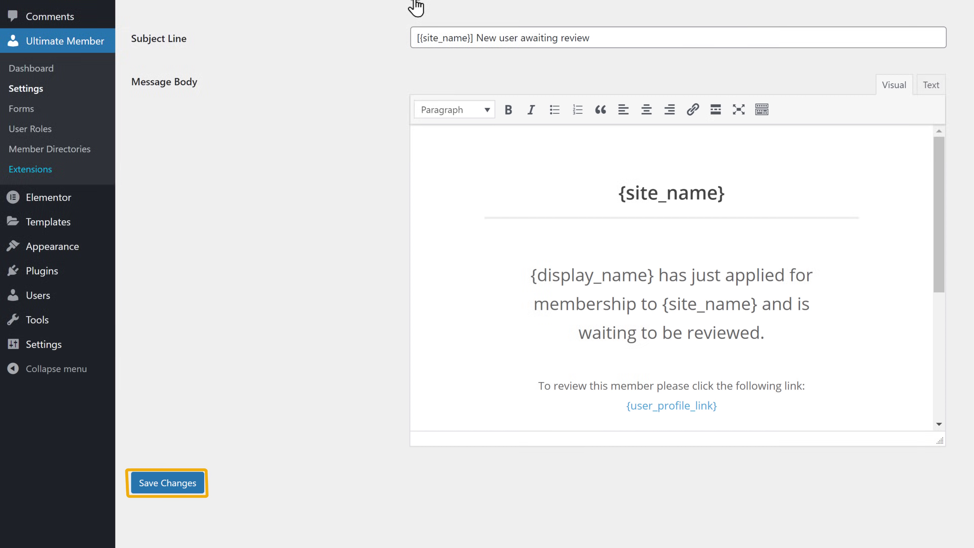
click(165, 490)
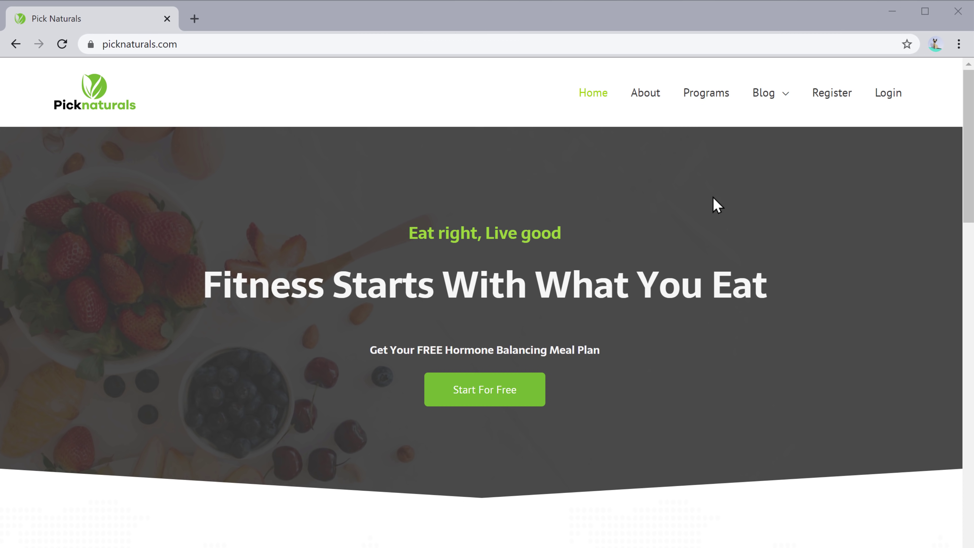
Step: Register a test account with a username, first and last name, e-mail and password
click(831, 113)
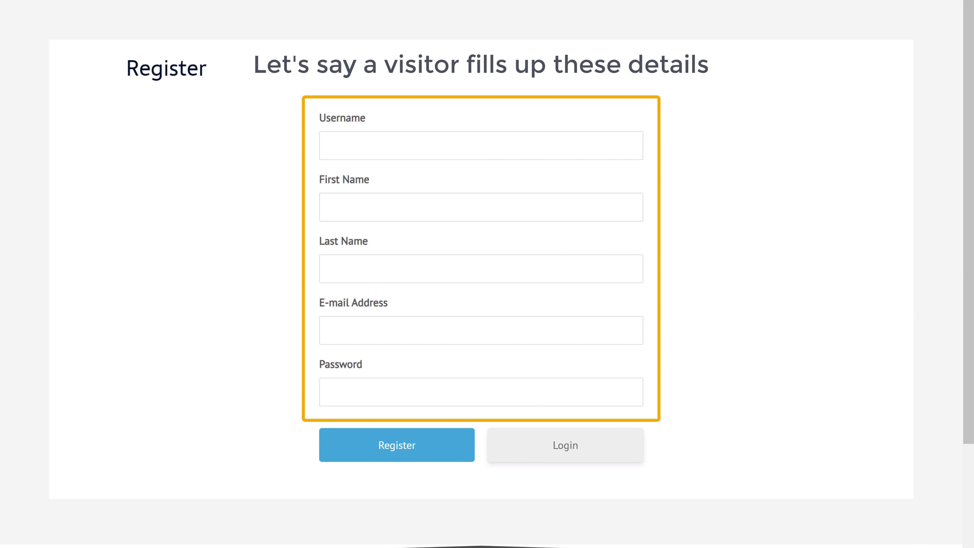
click(382, 145)
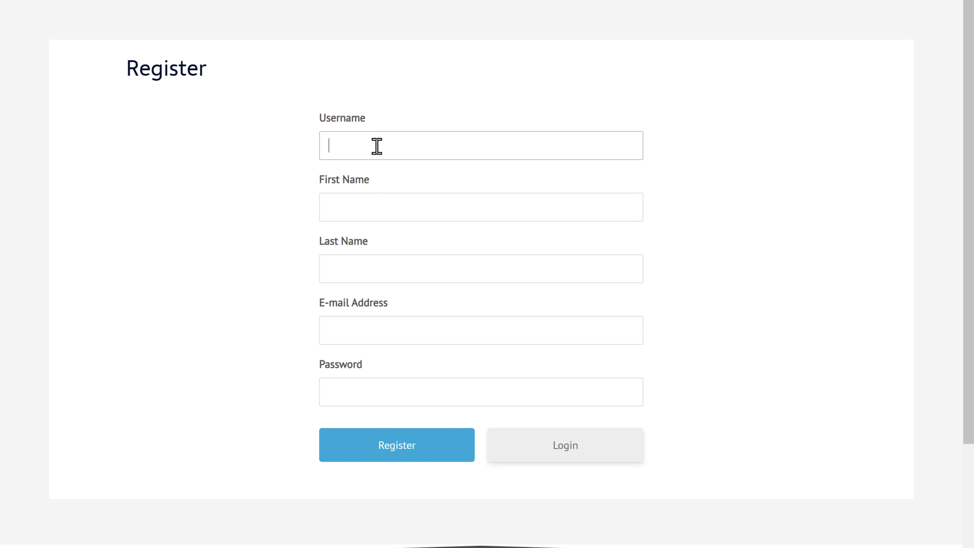
key(Tab)
key(Tab)
key(Tab)
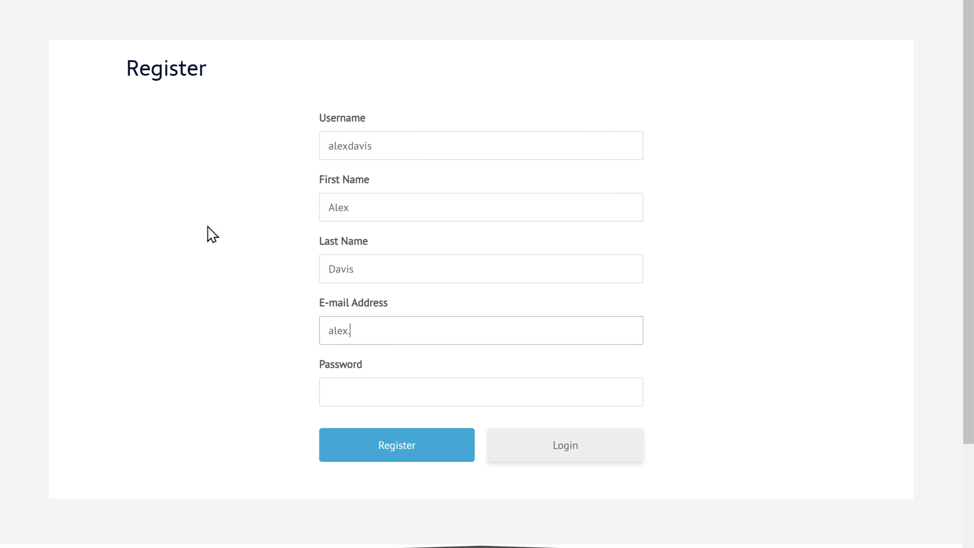
key(Tab)
text(********)
key(Tab)
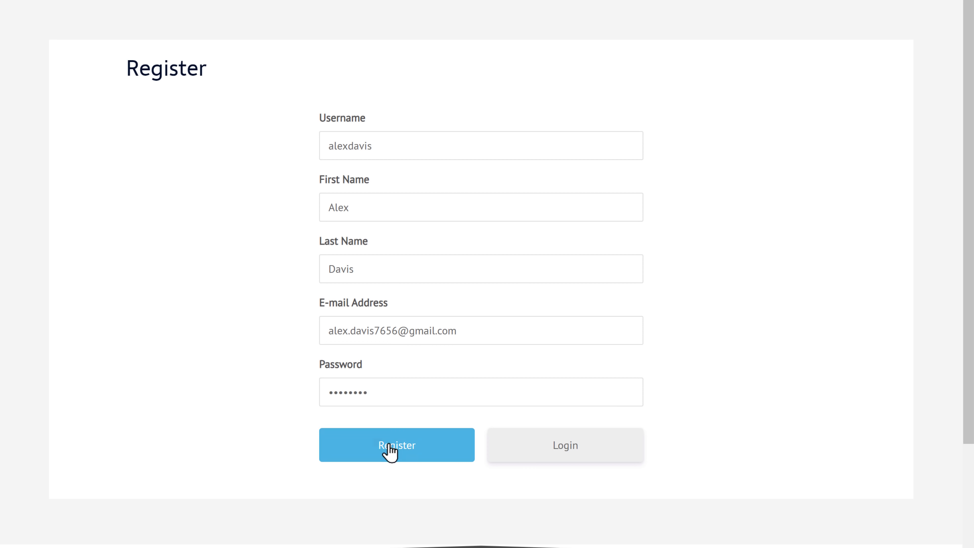
click(399, 453)
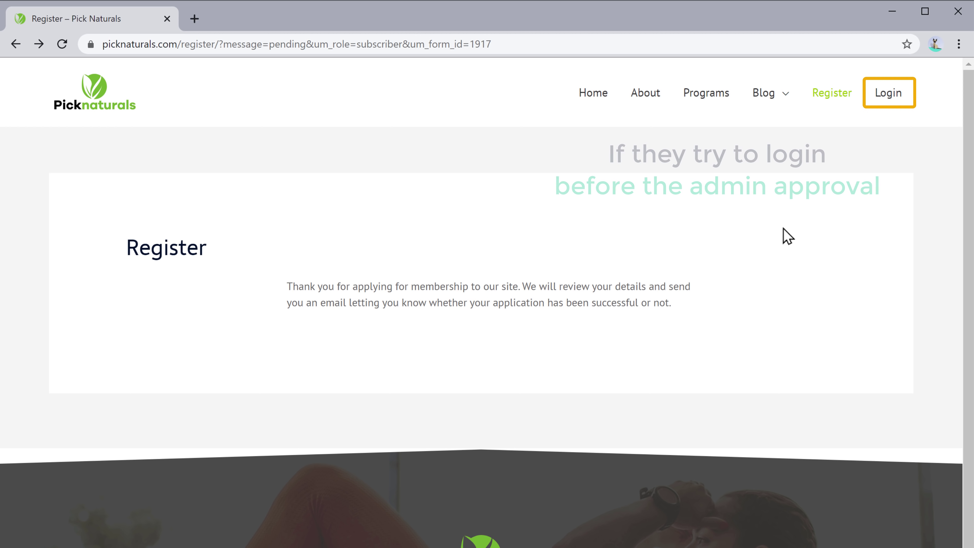
Step: Try logging in with the new unapproved account's username and password
click(883, 111)
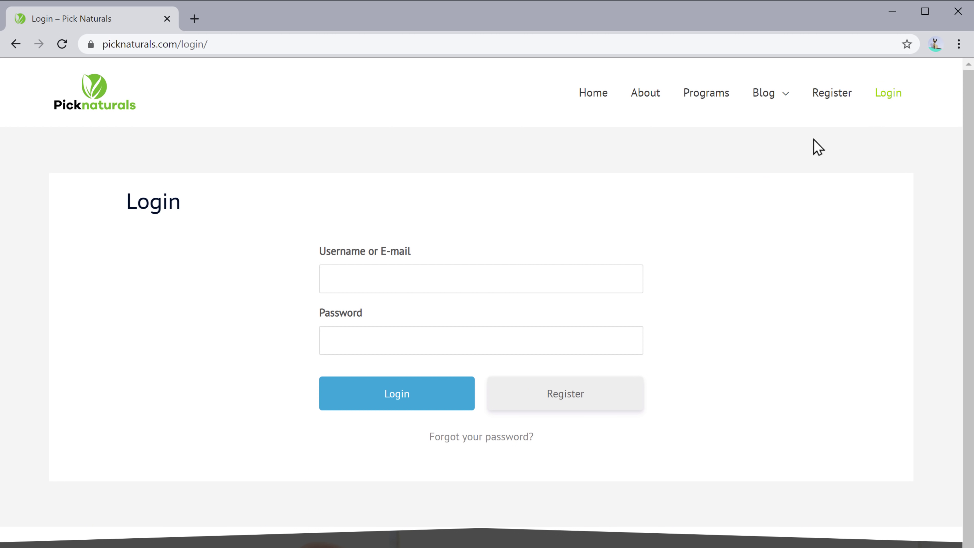
click(426, 279)
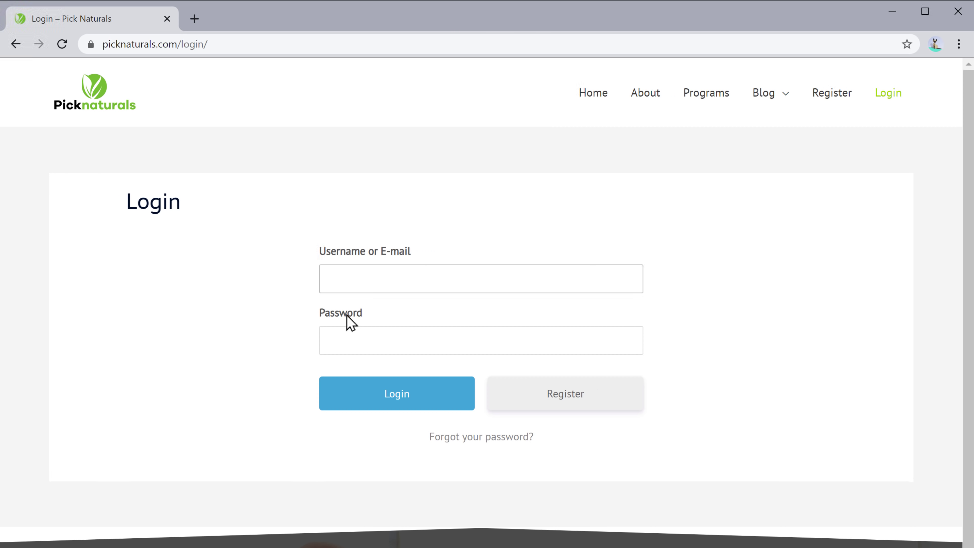
key(Tab)
text(password)
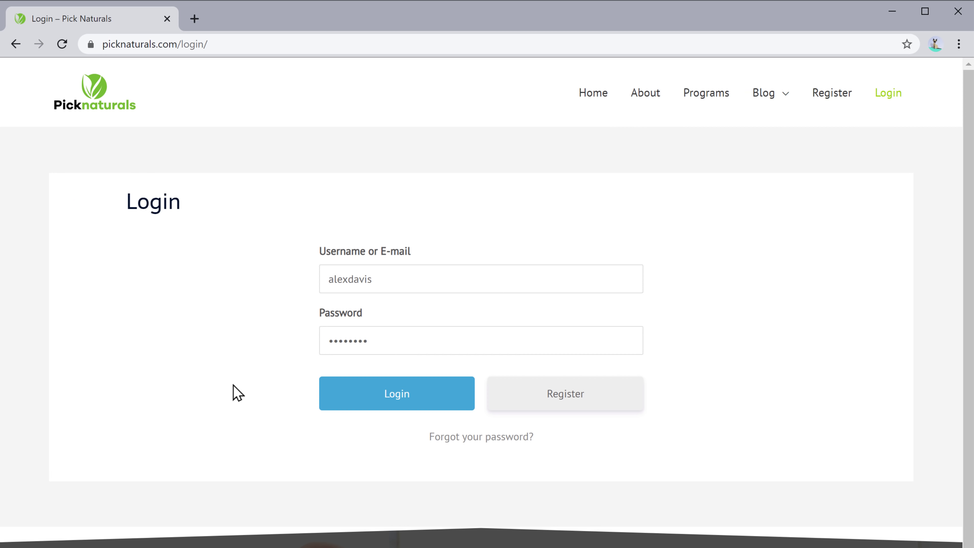
click(392, 404)
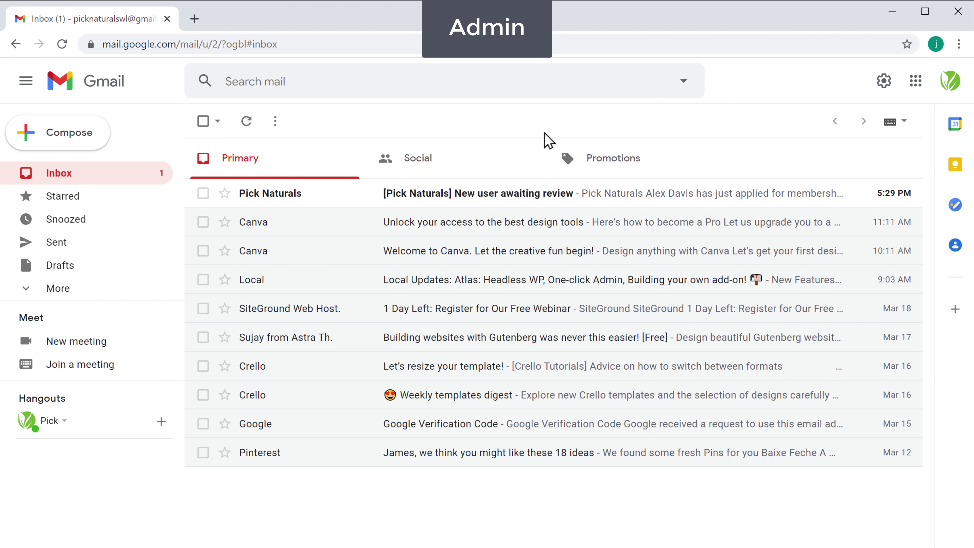
Step: Read the '[Pick Naturals] New user awaiting review' email, then return to the WordPress Dashboard
click(472, 203)
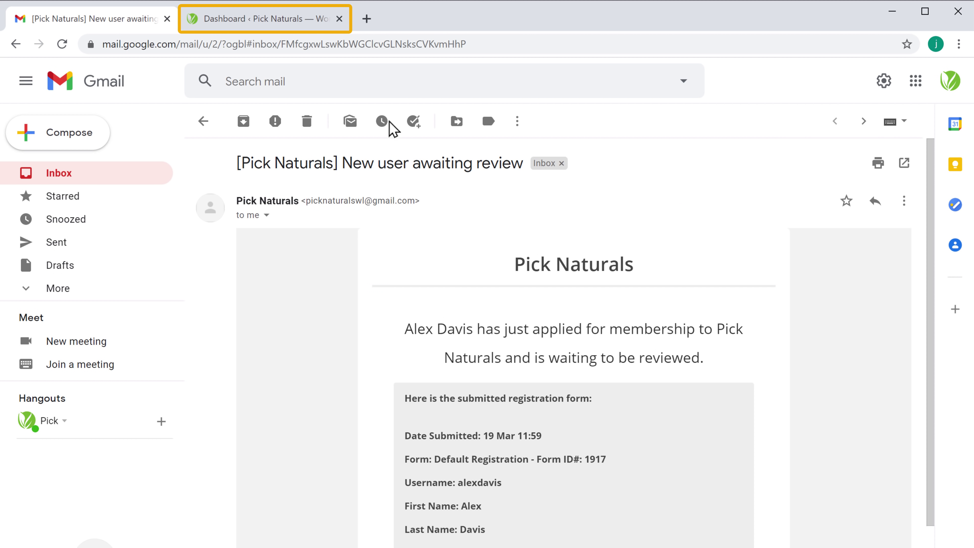
click(273, 21)
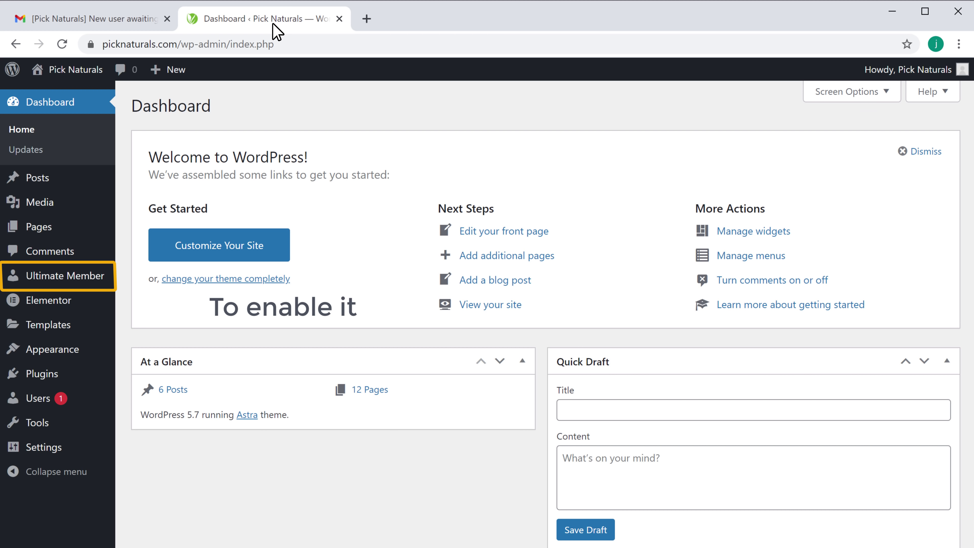
Step: Enable the Account Approved Email in Ultimate Member's Email settings and save the changes
mouse_move(51, 284)
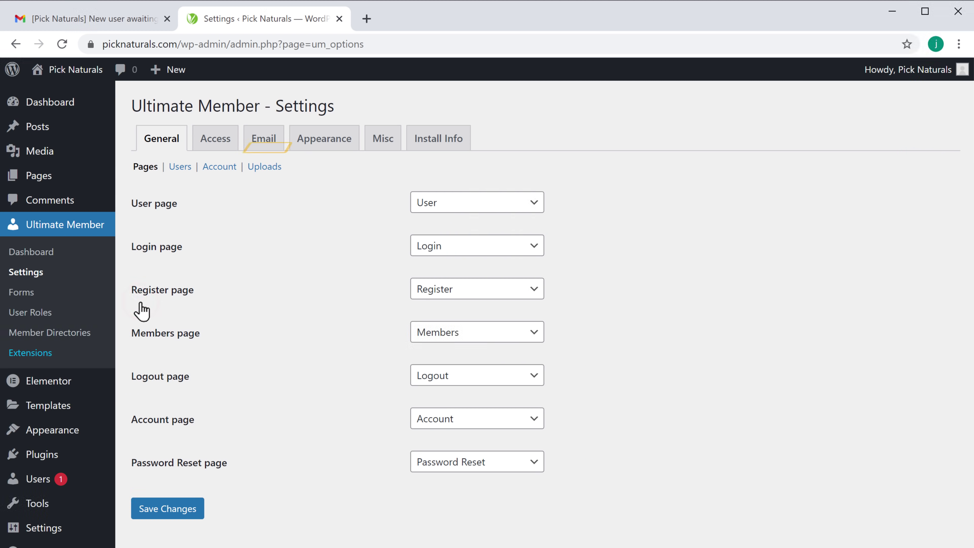
click(262, 141)
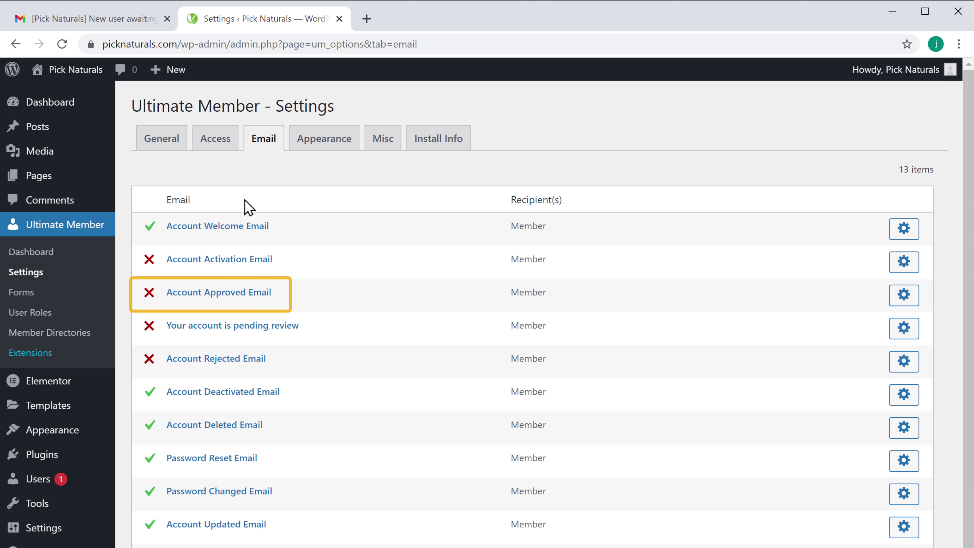
click(214, 296)
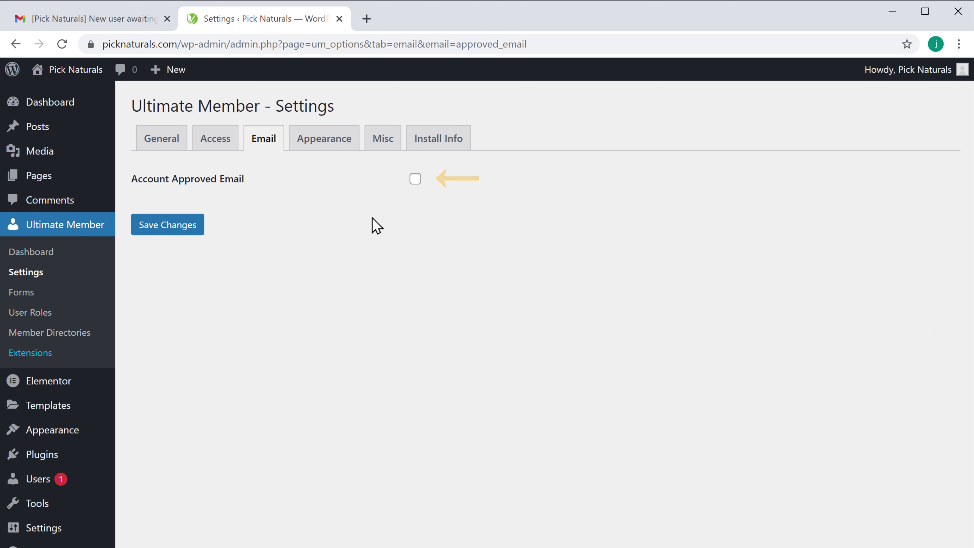
click(415, 180)
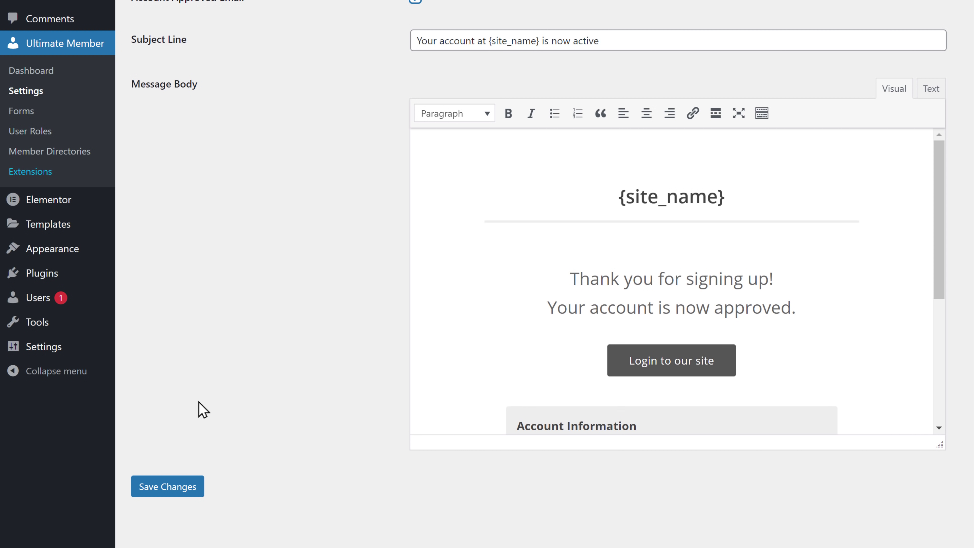
click(152, 492)
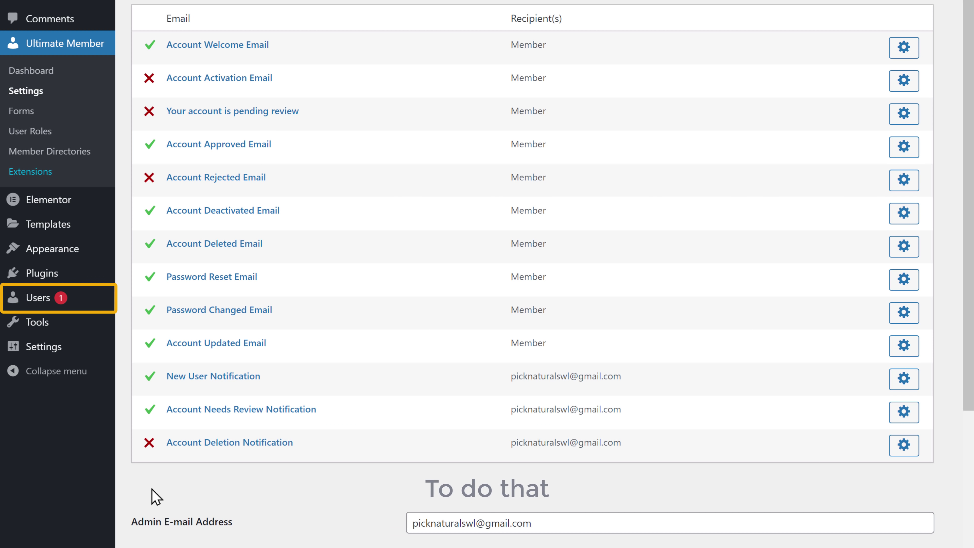
Step: Filter All Users to Pending review and view the pending Subscriber's registration details
mouse_move(44, 307)
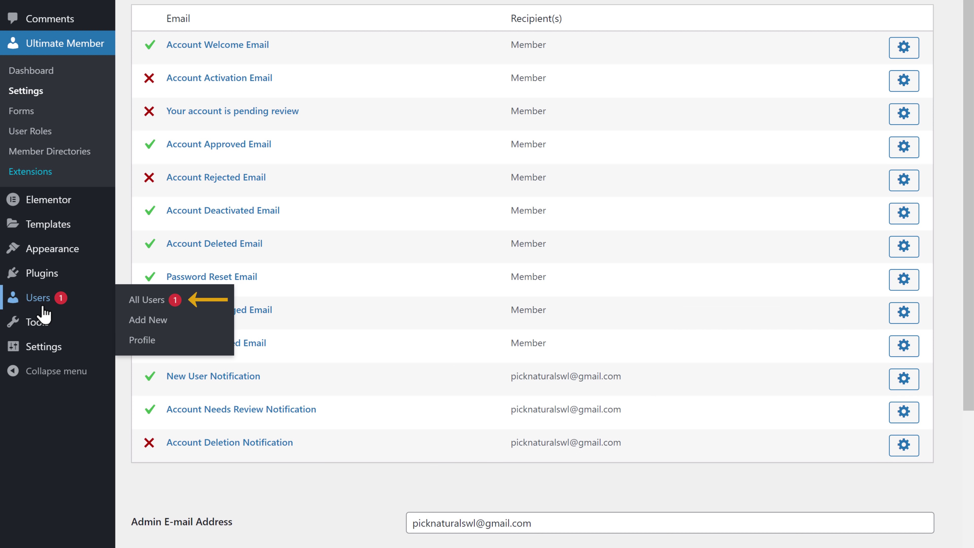
click(147, 300)
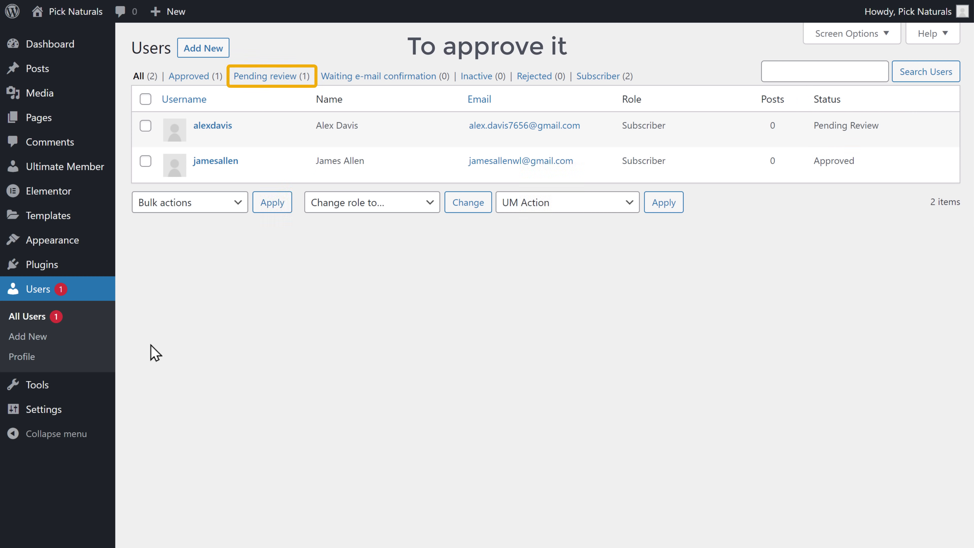
click(262, 78)
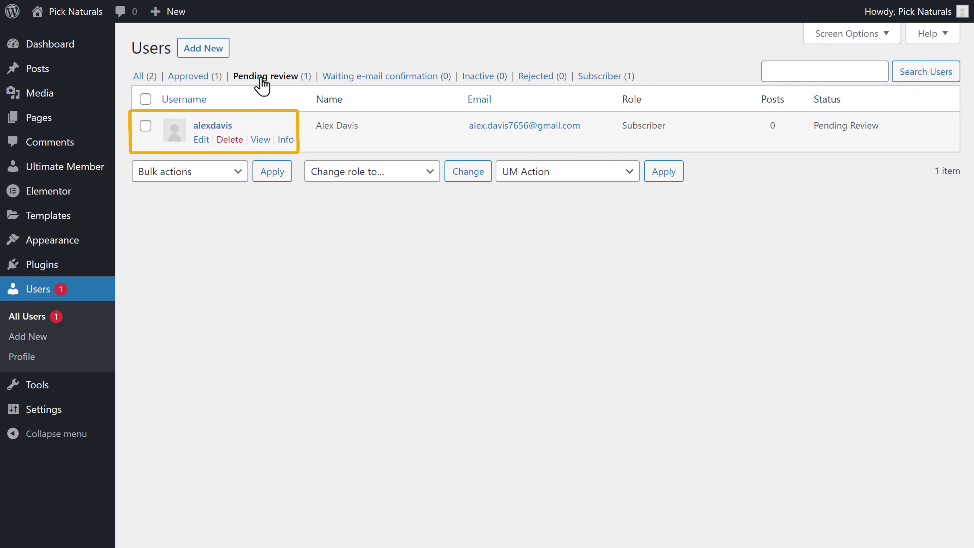
click(286, 141)
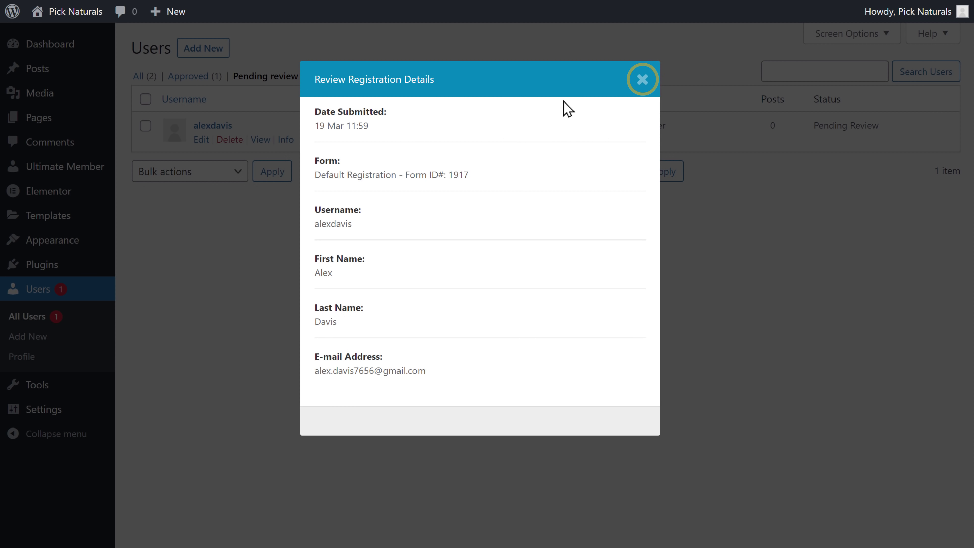
click(642, 88)
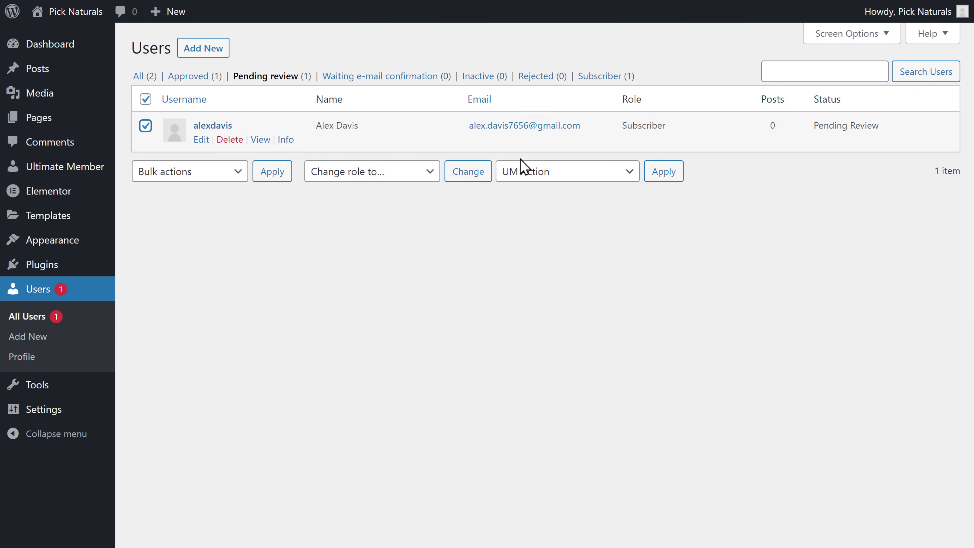
Step: Apply the Approve Membership UM Action to the ticked pending user
click(629, 180)
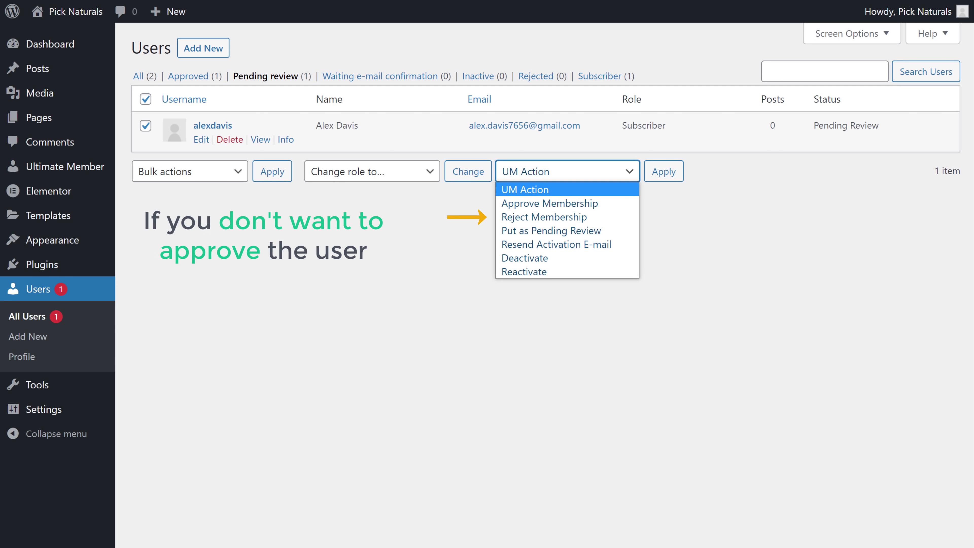
click(525, 209)
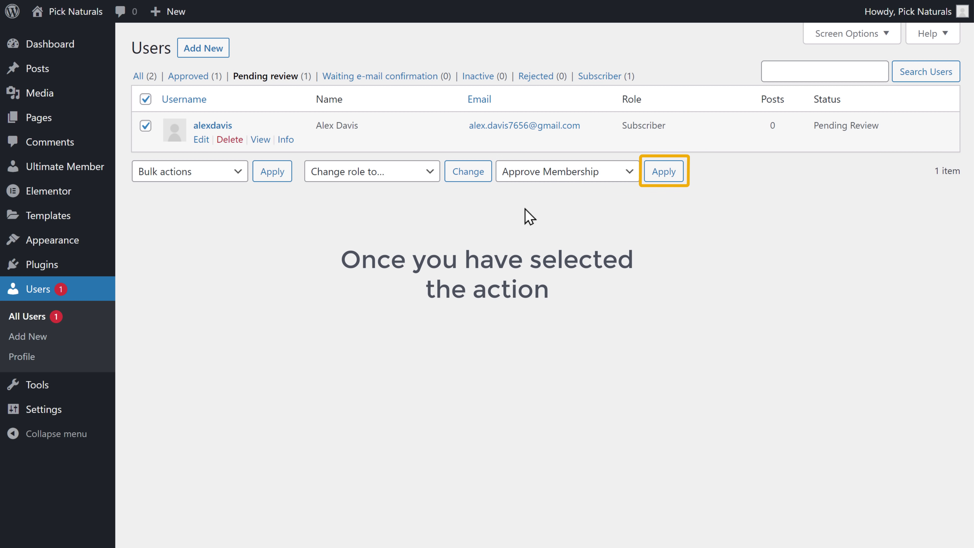
click(662, 173)
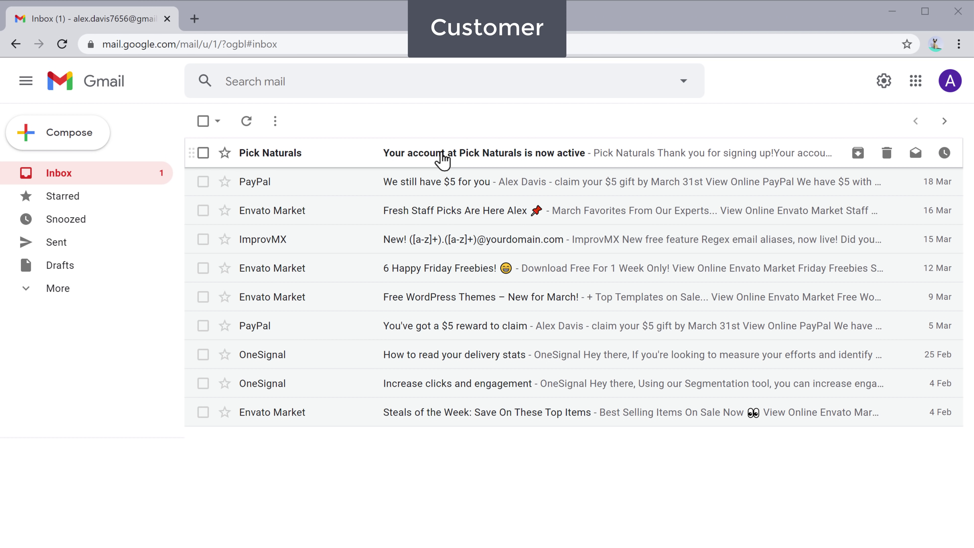
Step: Open the 'Your account at Pick Naturals is now active' email and follow 'Login to our site'
click(429, 160)
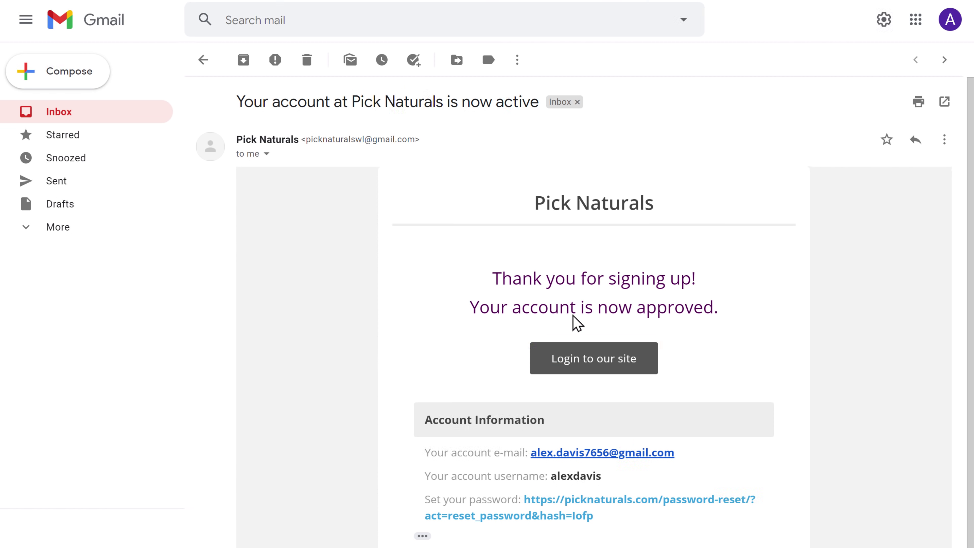
click(590, 375)
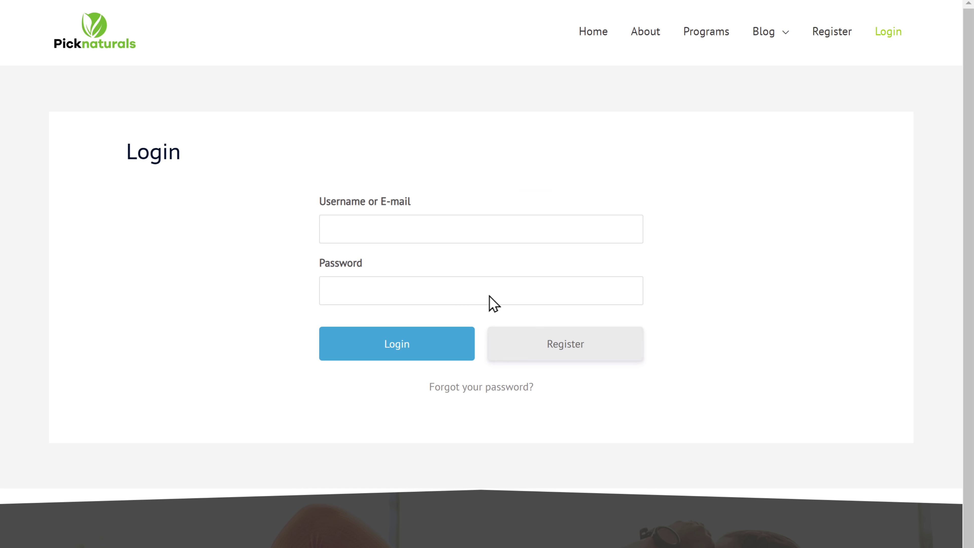
Step: Log in with the approved member's username and password on the Pick Naturals login page
click(430, 228)
key(Tab)
text(*********)
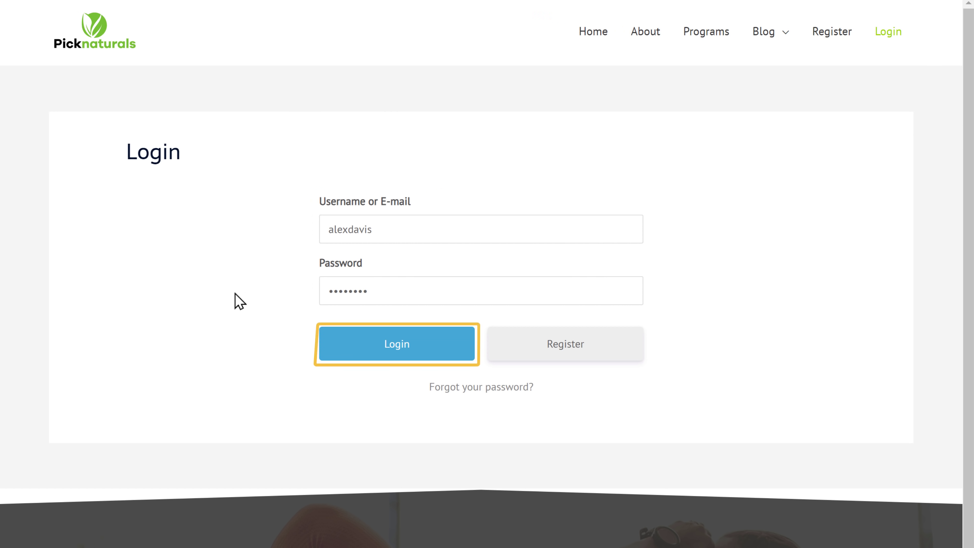
click(401, 357)
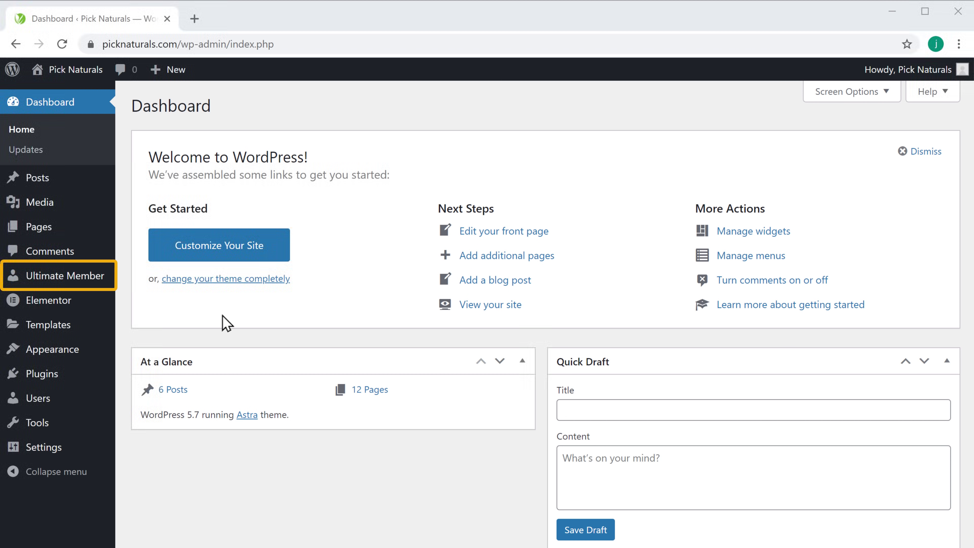
Step: Set the Subscriber role's Registration Status to Require Email Activation and update the role
mouse_move(59, 284)
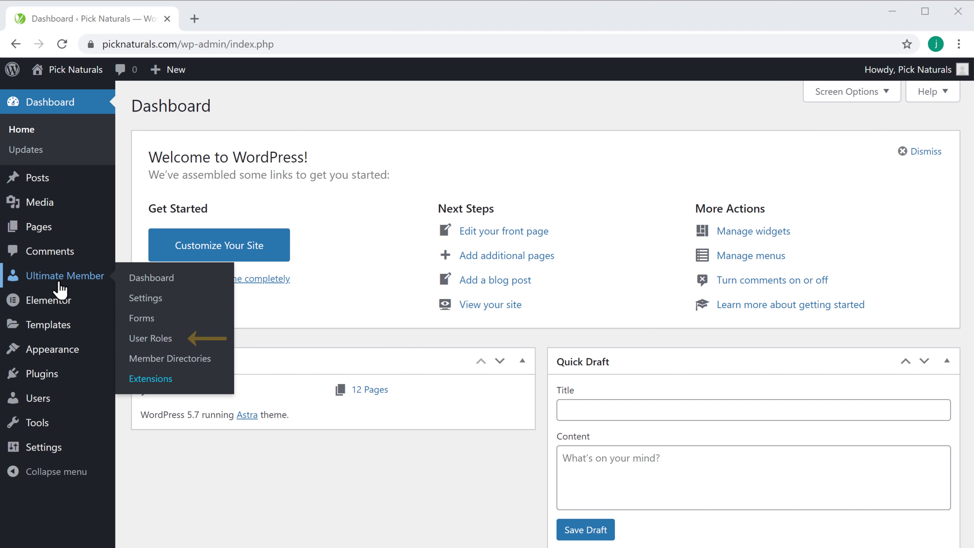
click(143, 344)
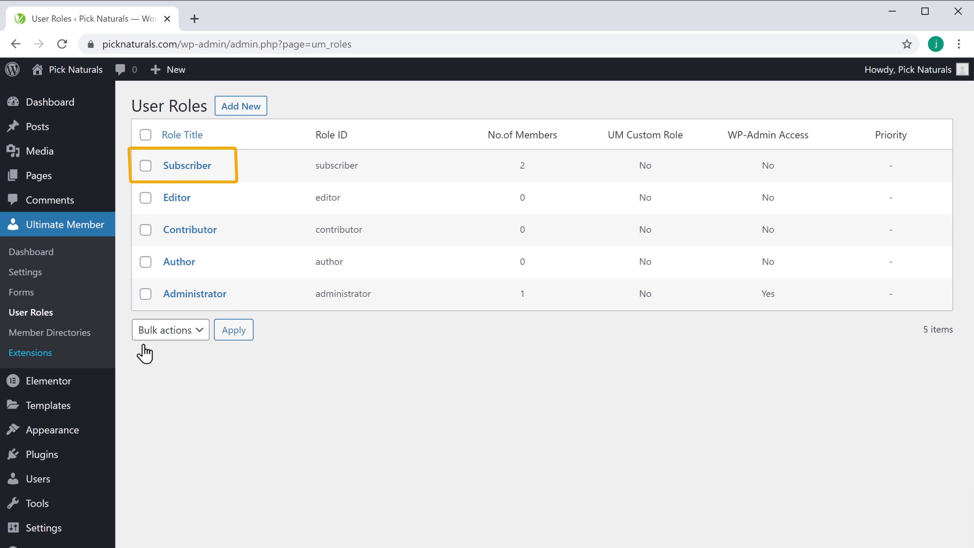
click(186, 171)
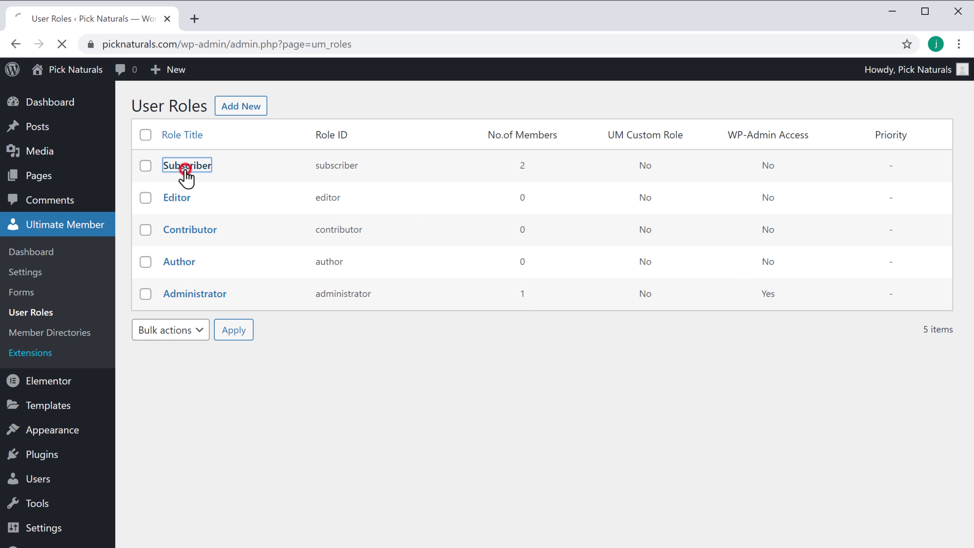
scroll(366, 134, down, 9)
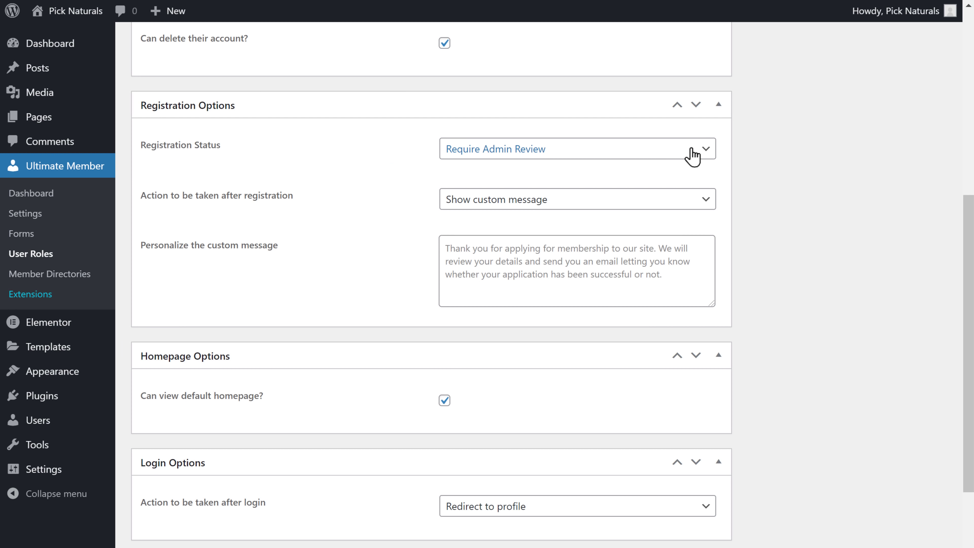
click(703, 150)
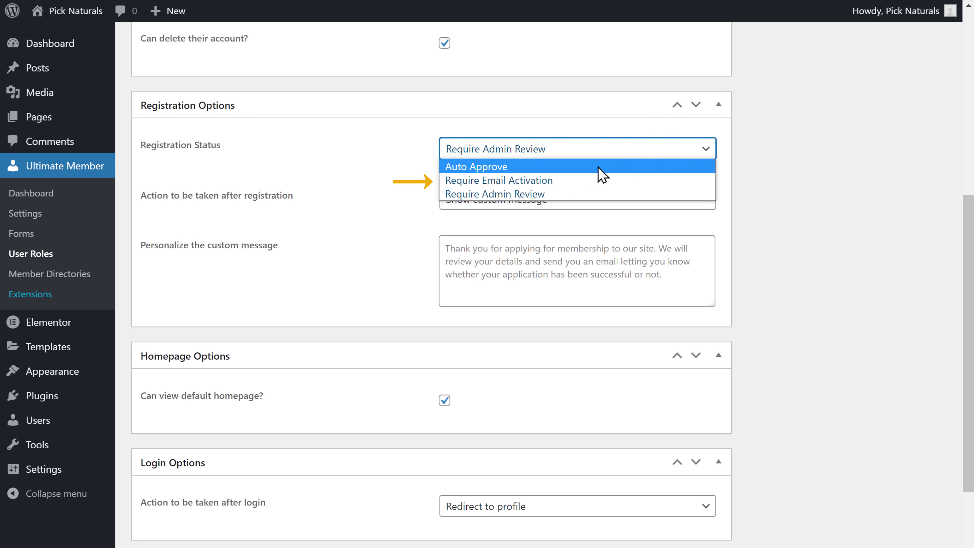
click(495, 183)
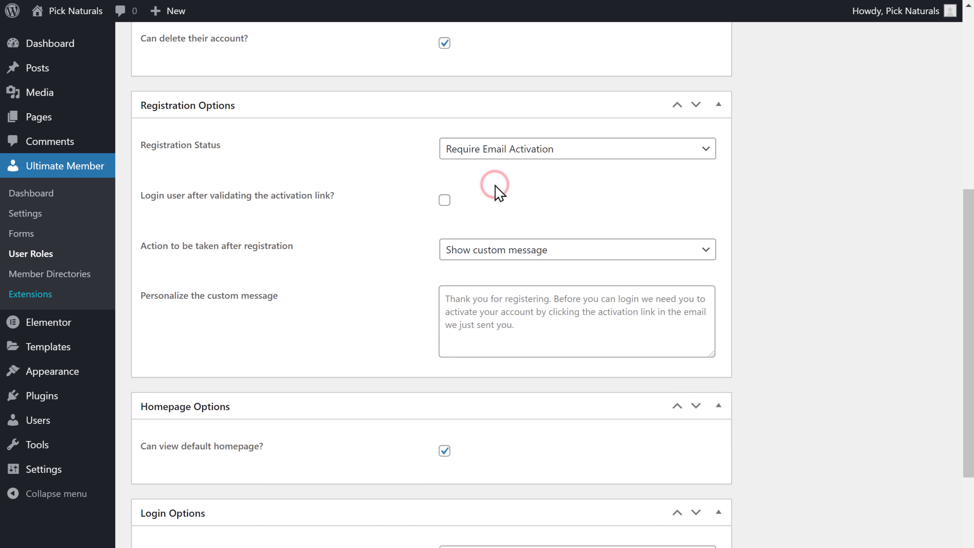
scroll(802, 273, up, 10)
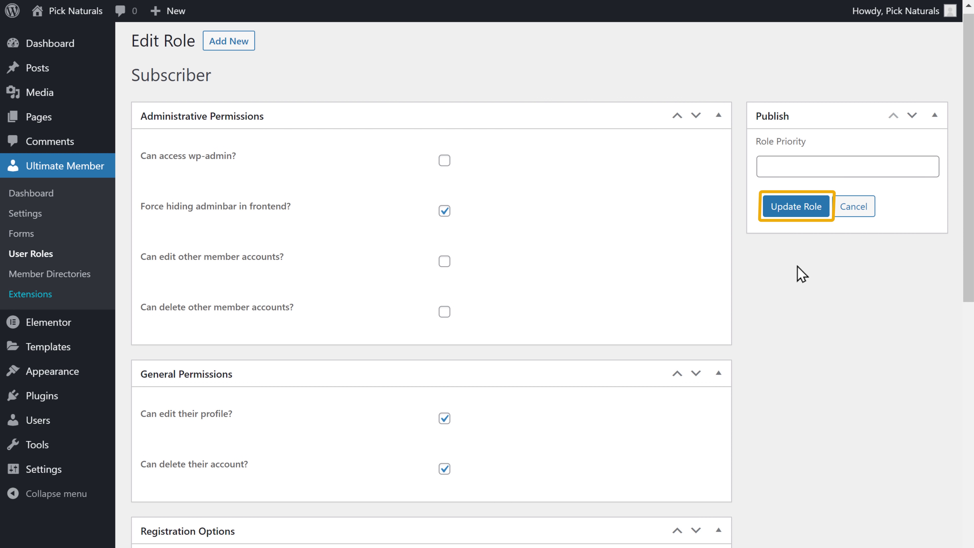
click(796, 210)
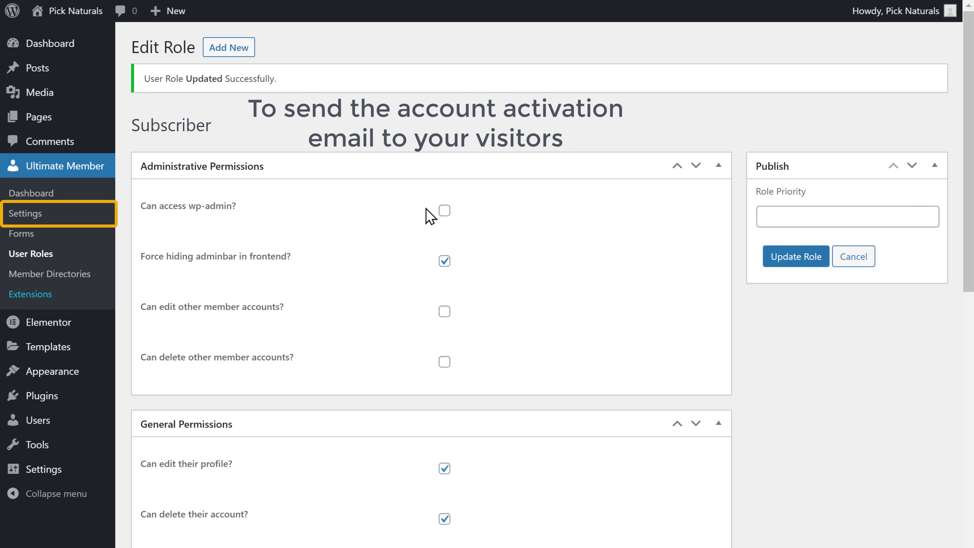
Step: Tick the enable box for the Account Activation Email in Ultimate Member's Email settings and save
click(22, 221)
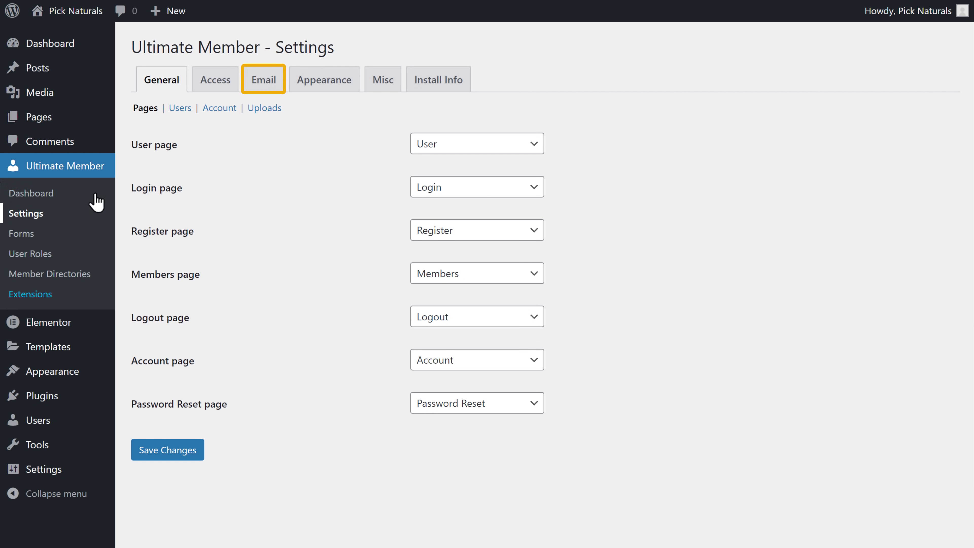
click(262, 83)
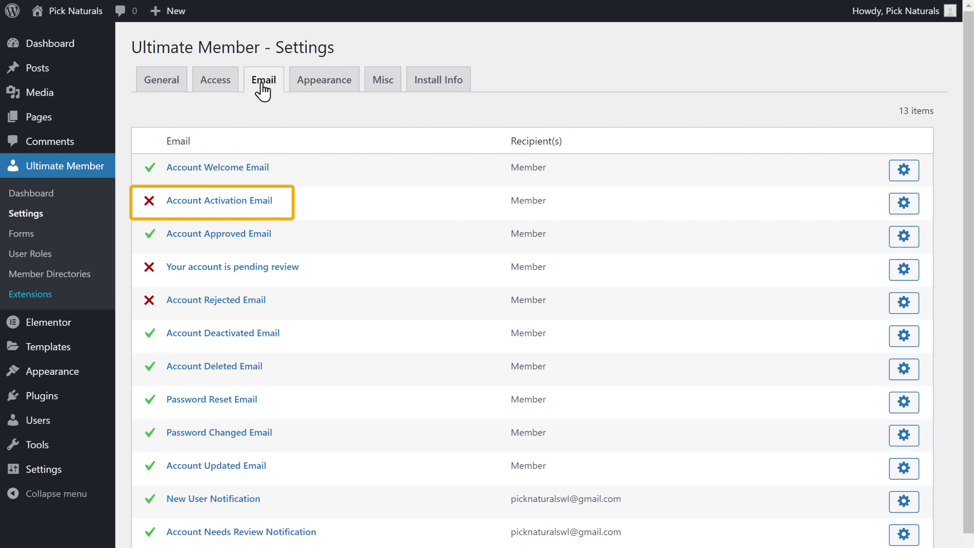
click(207, 206)
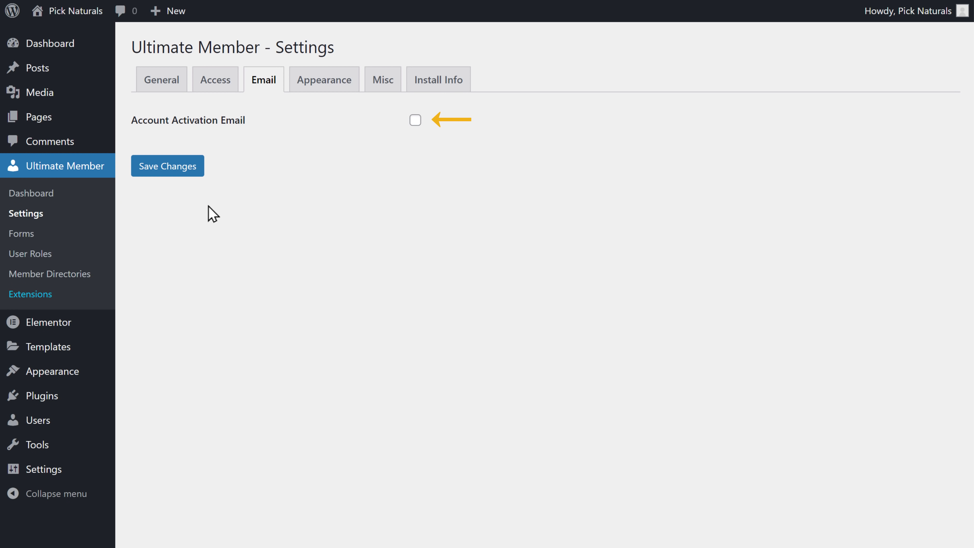
click(416, 119)
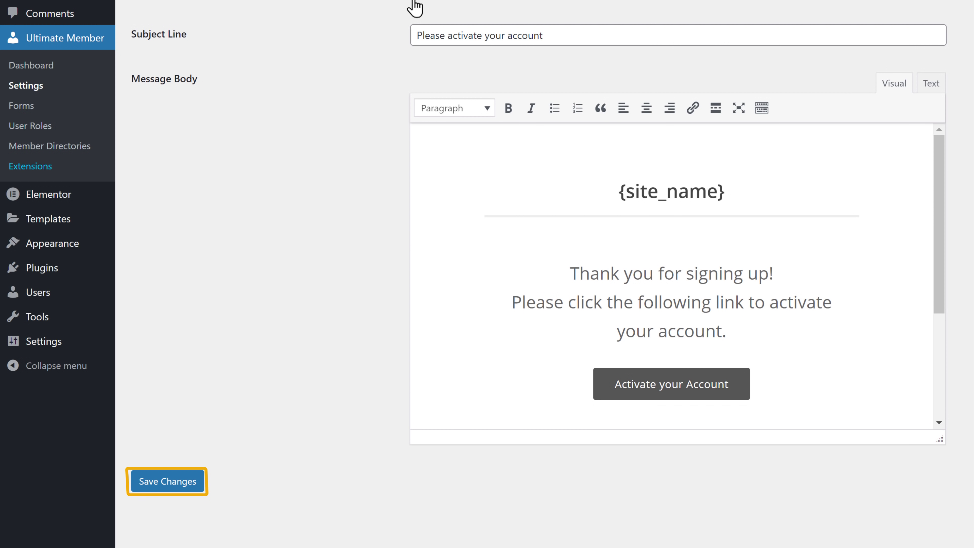
click(150, 486)
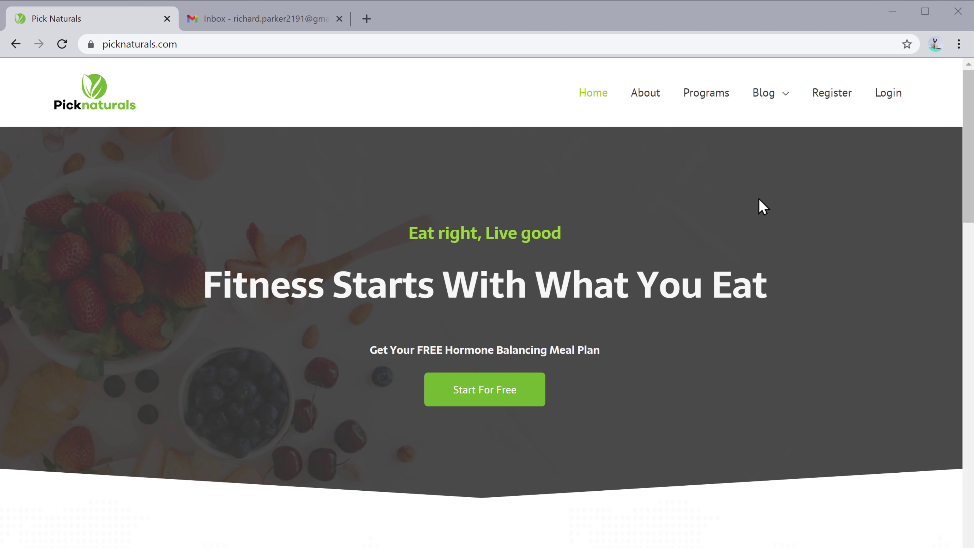
Step: Fill the Register form with a test user's username, first and last name, e-mail and password, and submit
click(832, 100)
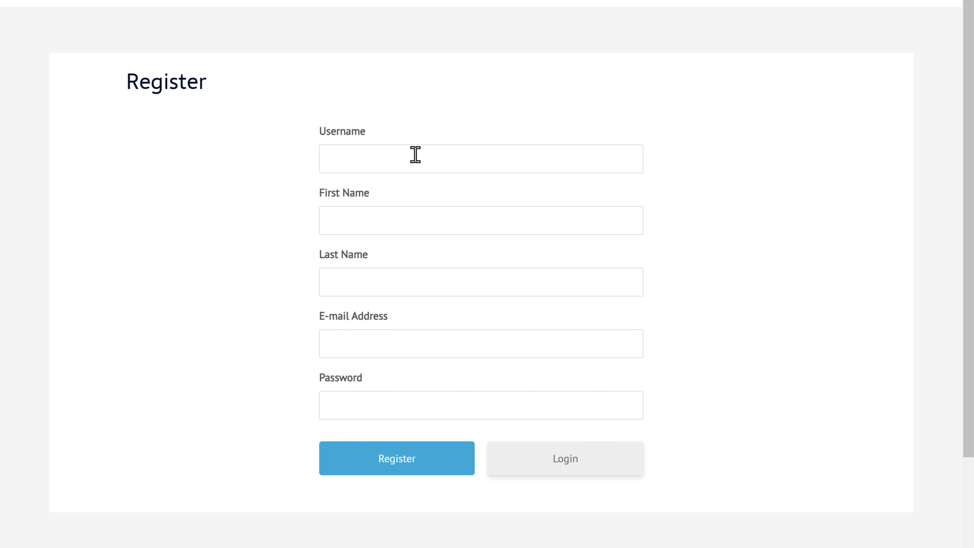
click(397, 162)
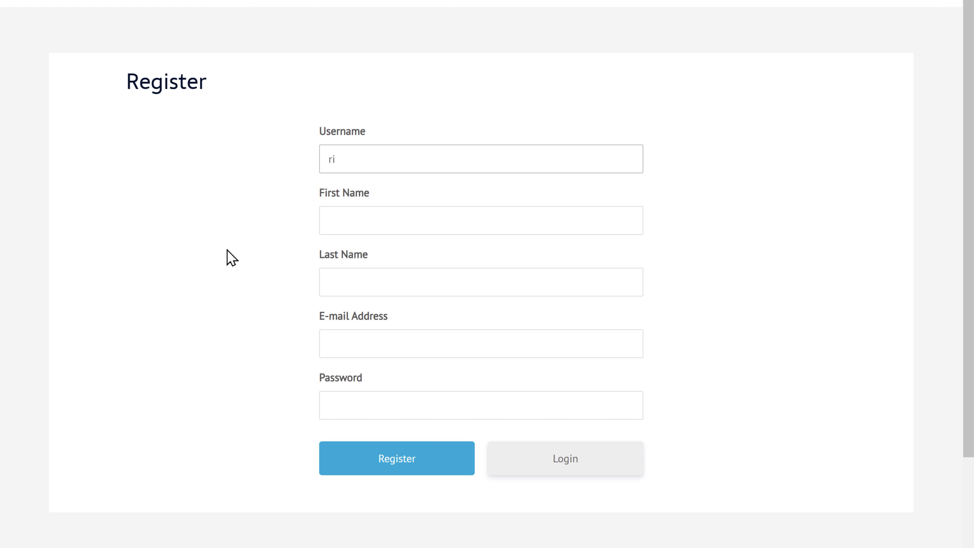
key(Tab)
key(Tab)
key(Tab)
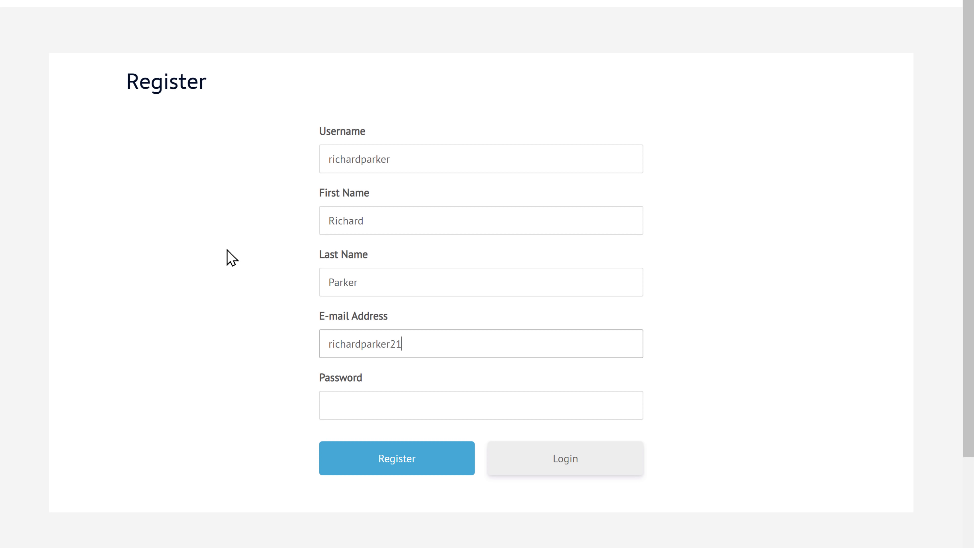
key(Tab)
text(•••••••••)
key(Tab)
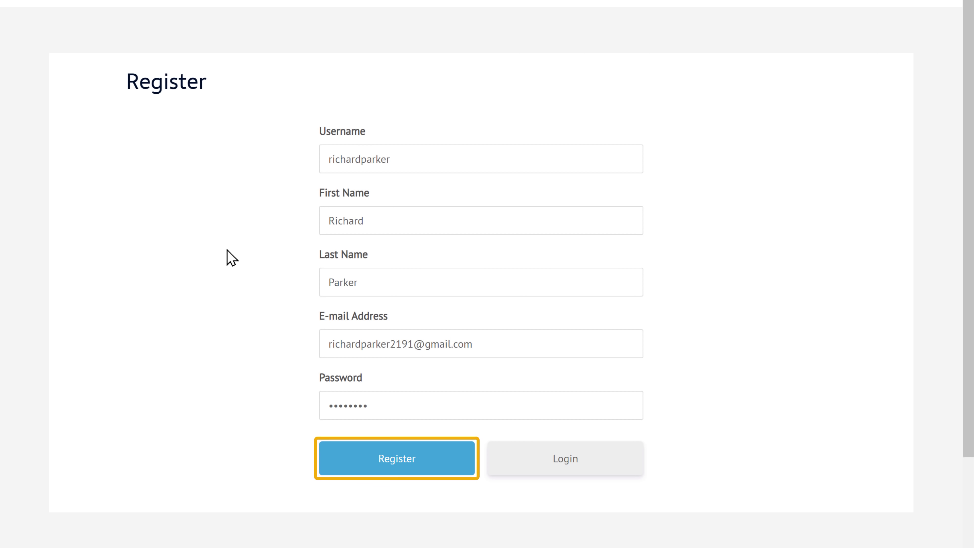
click(397, 469)
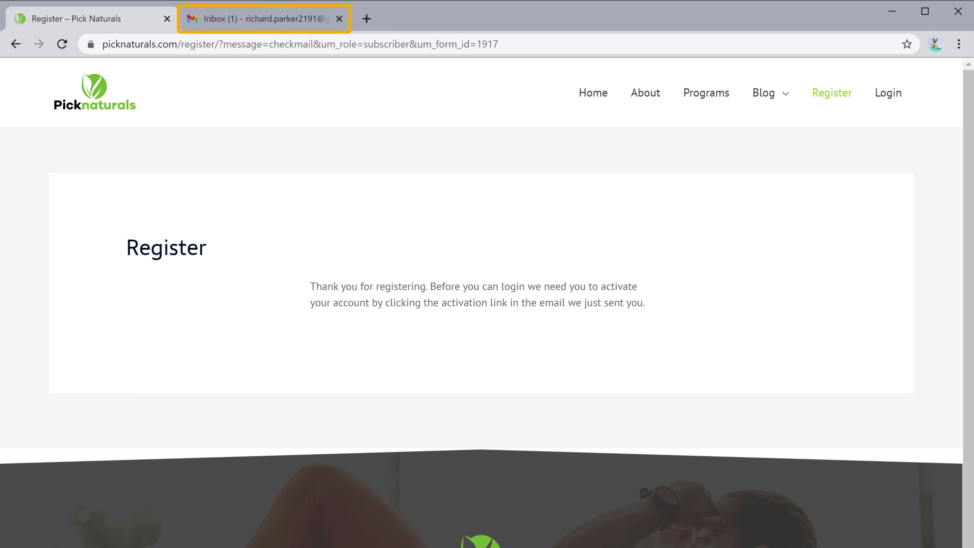
Step: In Gmail, open the 'Please activate your account' email and click 'Activate your Account'
click(269, 23)
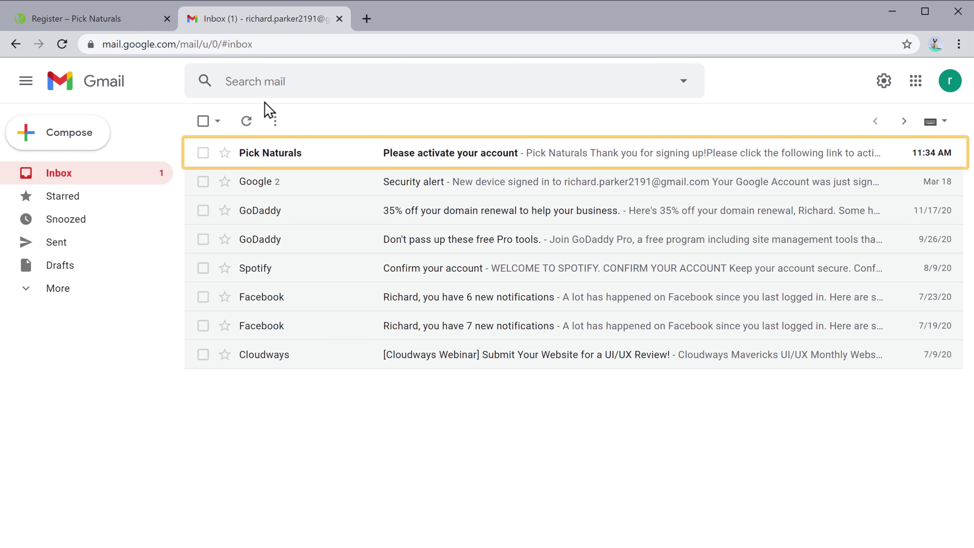
click(256, 168)
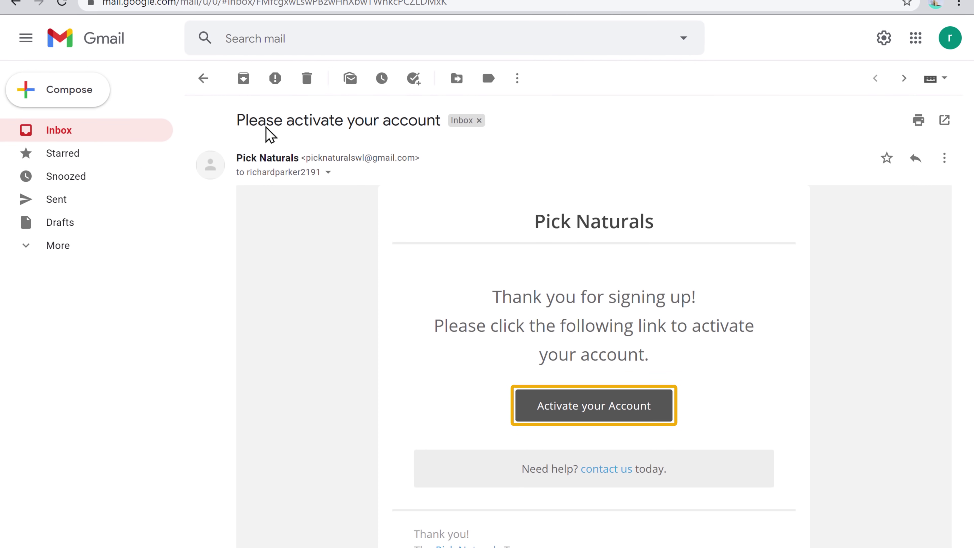
click(583, 403)
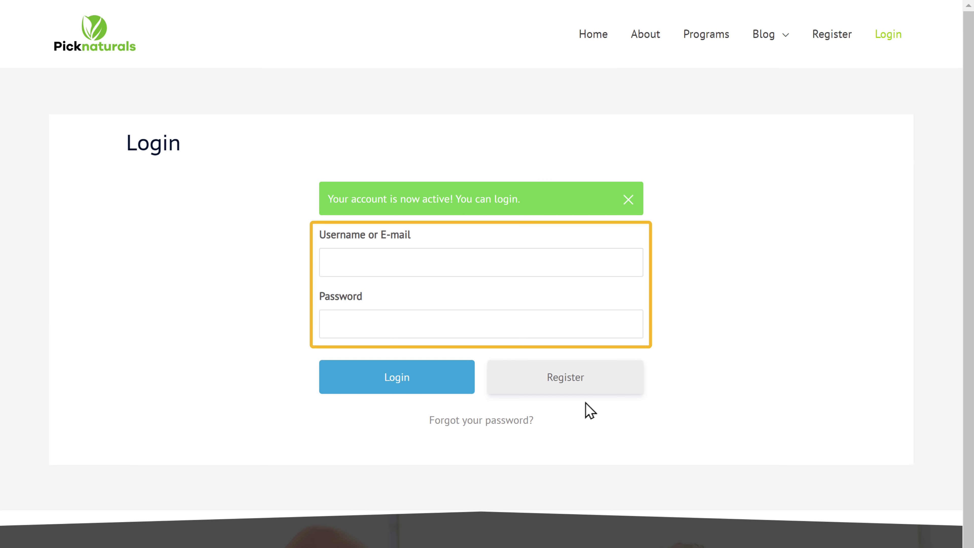
Step: Log in on the Login page with the newly activated member's username and password
click(403, 261)
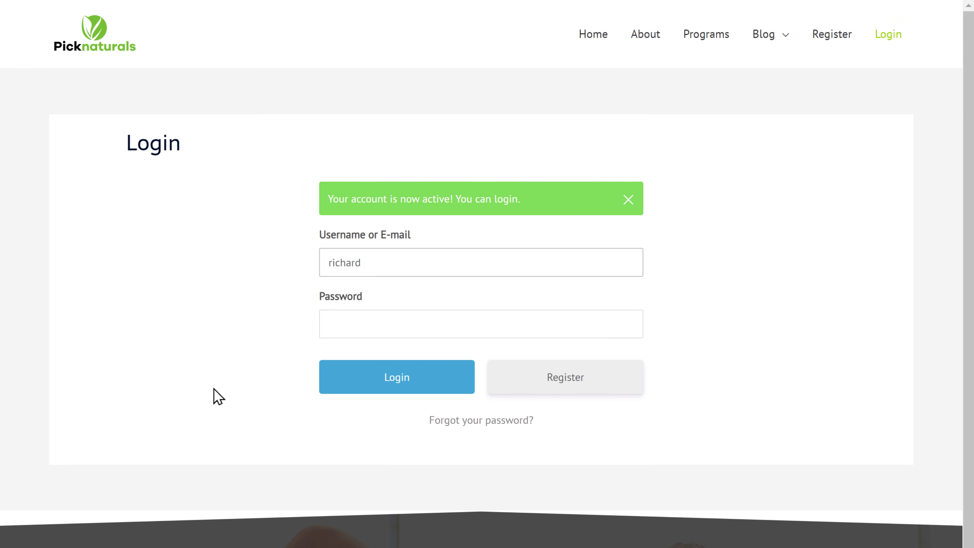
text(*********)
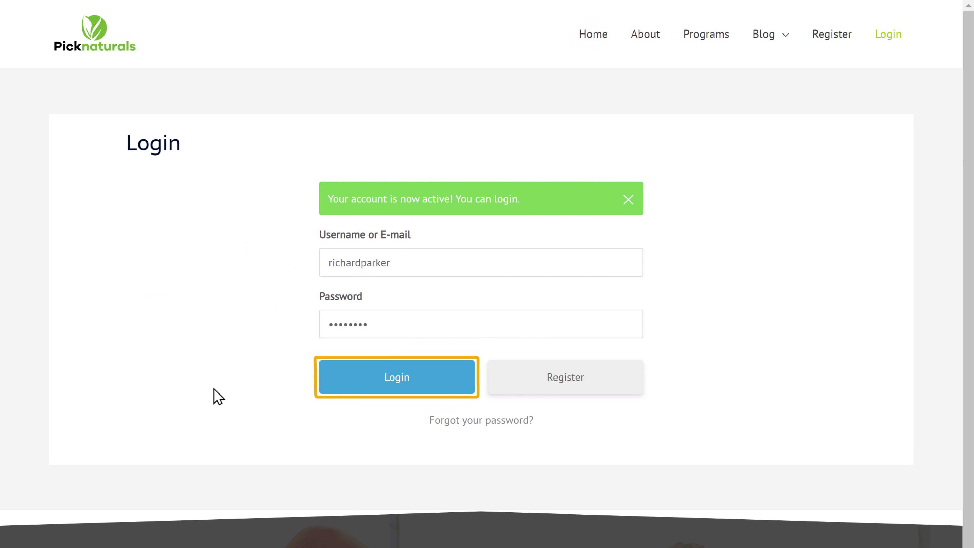
click(398, 387)
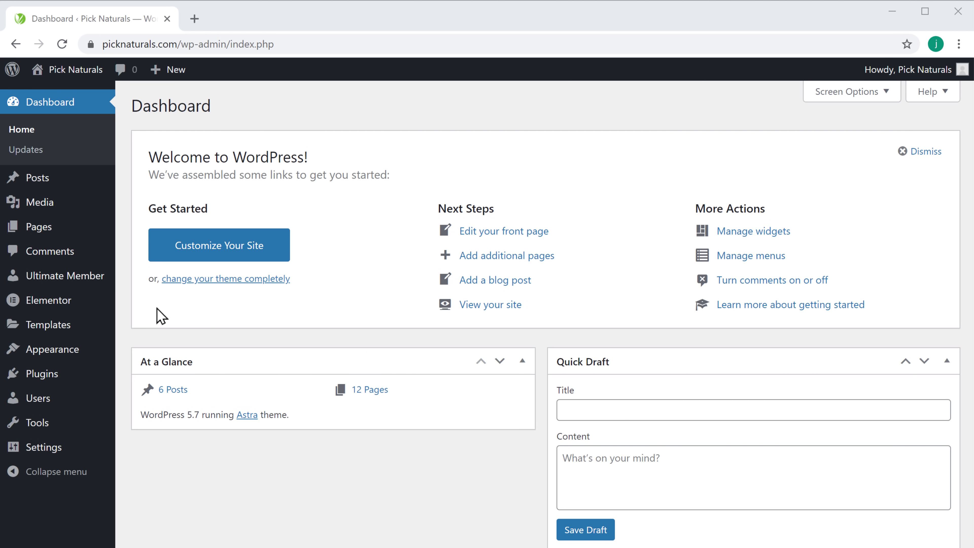
Step: Open Default Registration from the Ultimate Member Forms list in the Form Builder
mouse_move(58, 285)
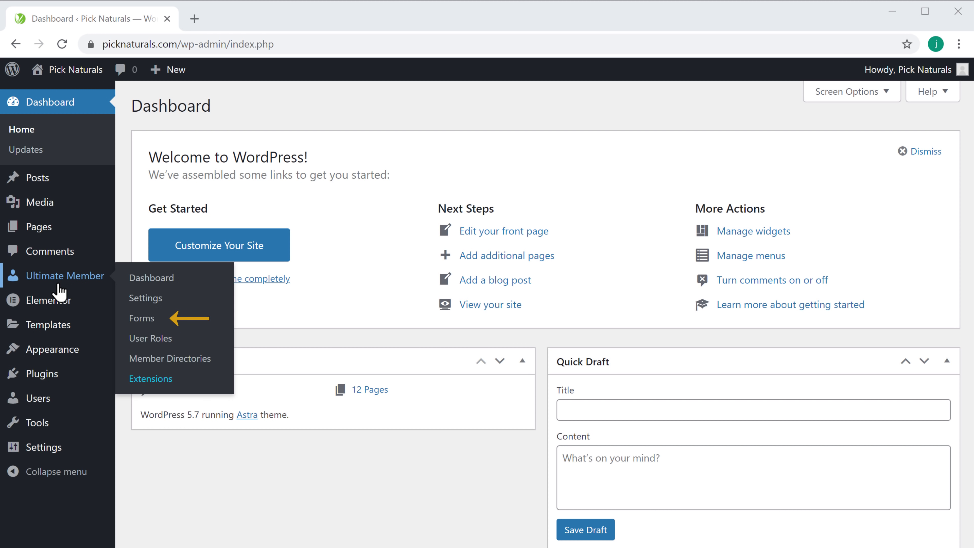
click(142, 319)
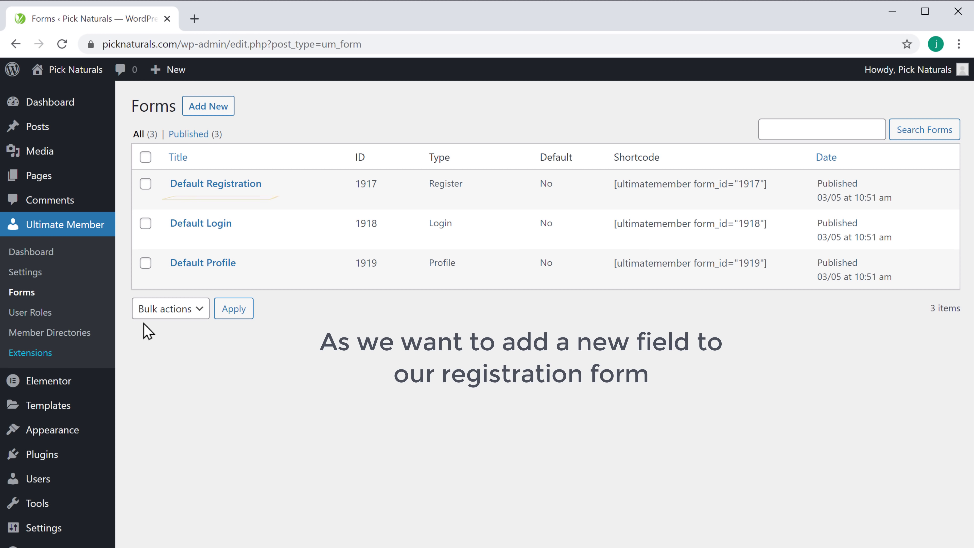
click(194, 190)
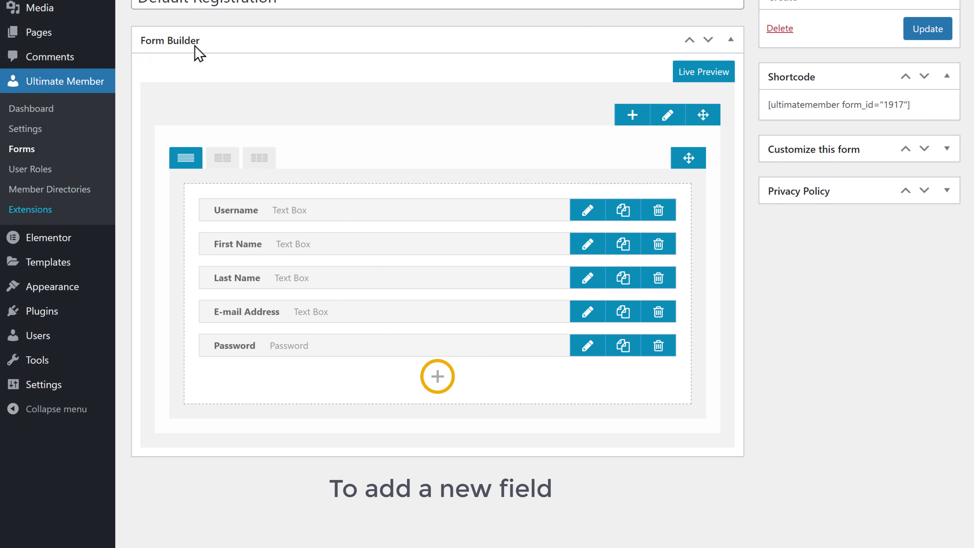
Step: Add a new Radio field with meta key Gender_Select and help text 'Select Your Gender'
click(438, 377)
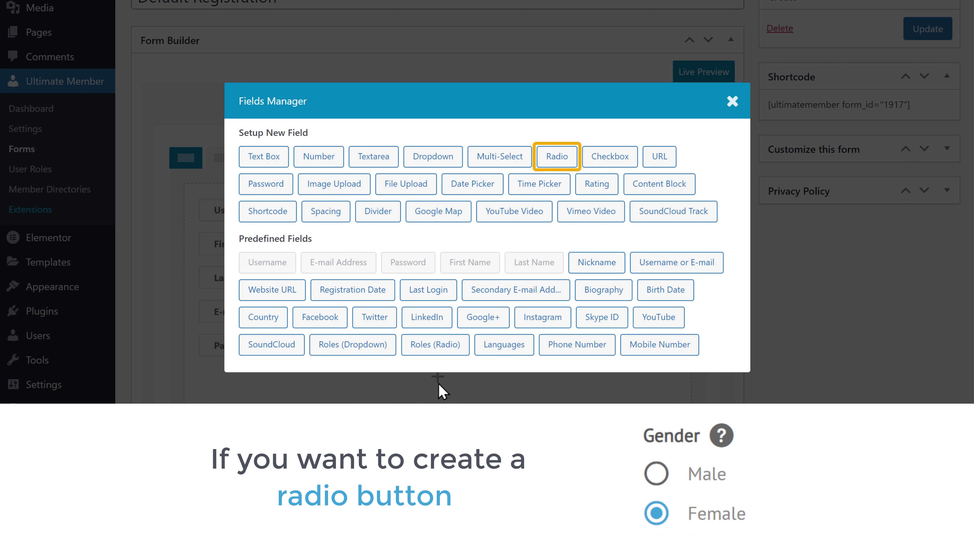
click(557, 165)
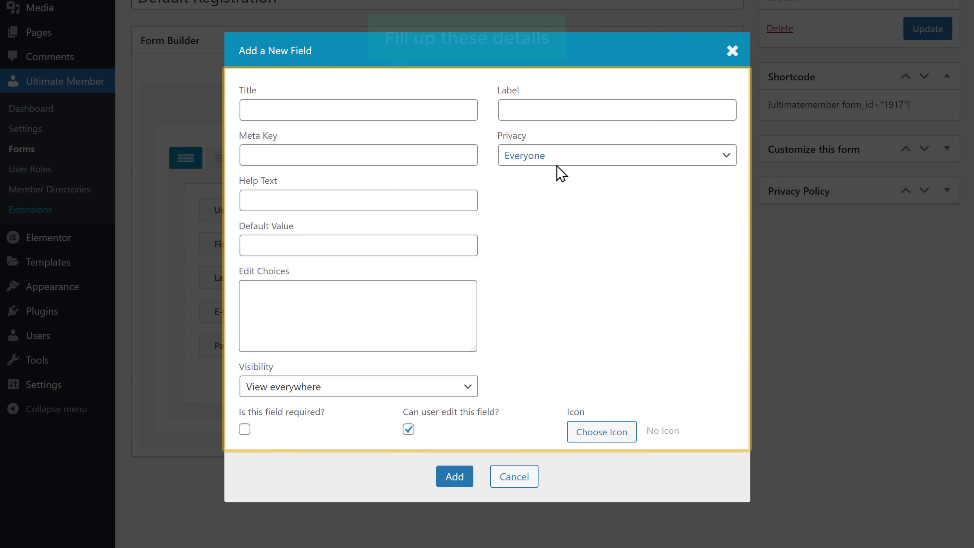
click(342, 110)
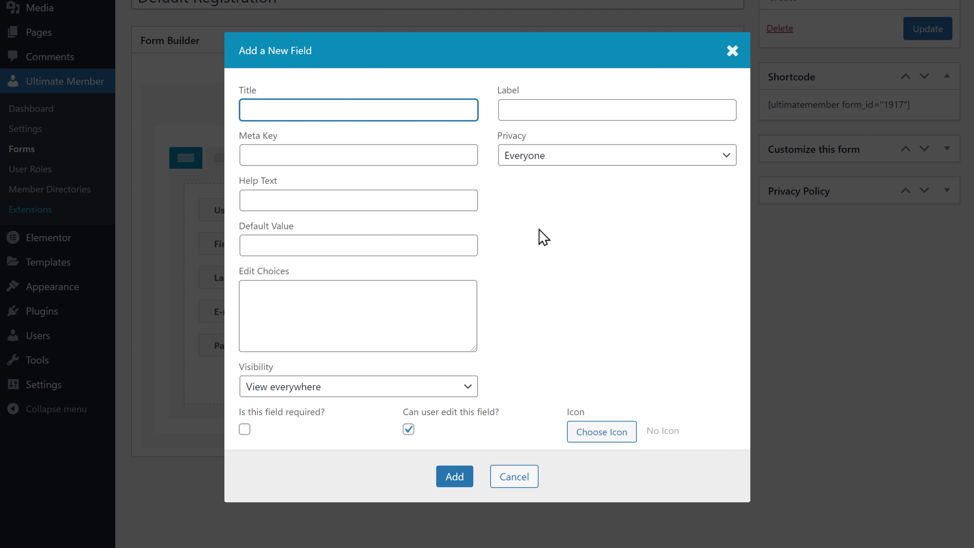
text(r)
key(Tab)
text(Gender_Select)
key(Tab)
text(Se)
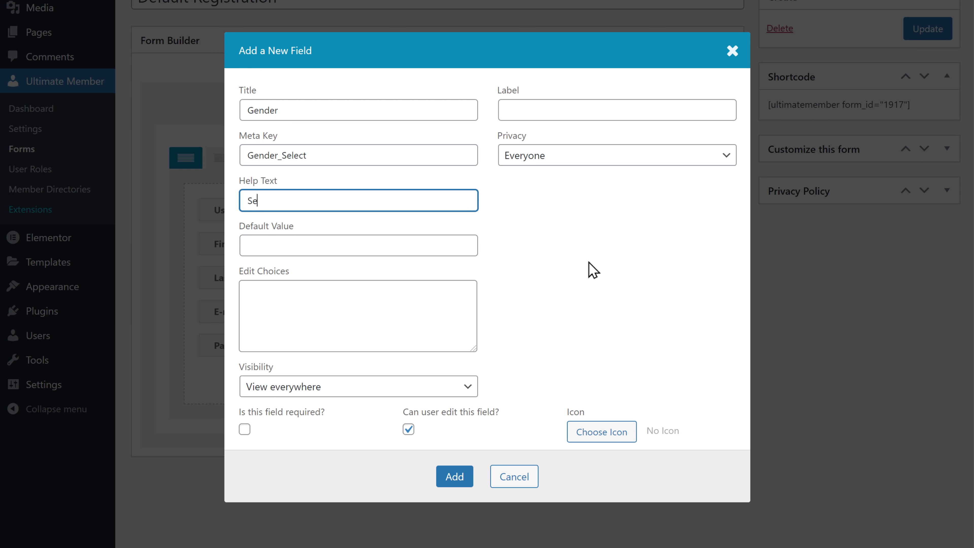
text(lect Your Gender)
Step: Give it Male/Female choices and label Gender, mark it required, and update the form
key(Tab)
key(Tab)
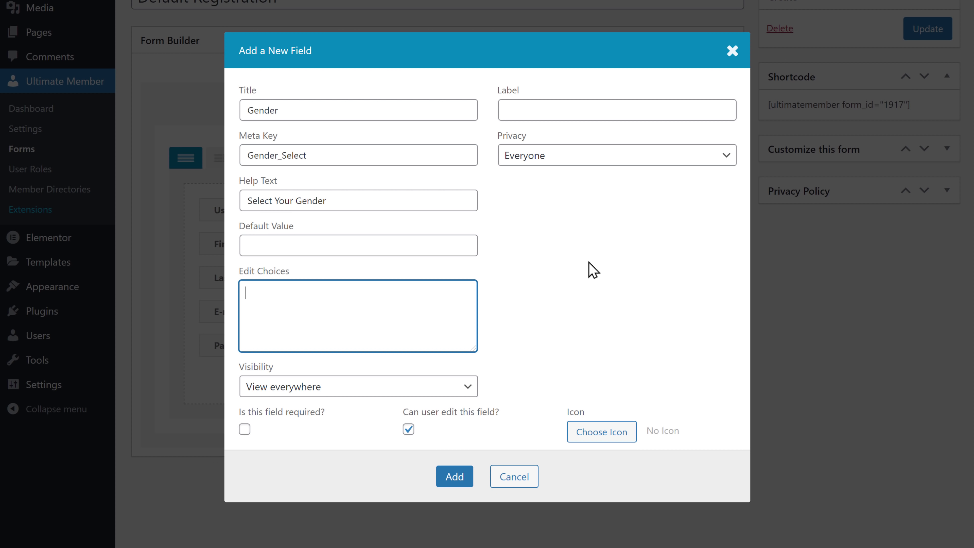
key(Tab)
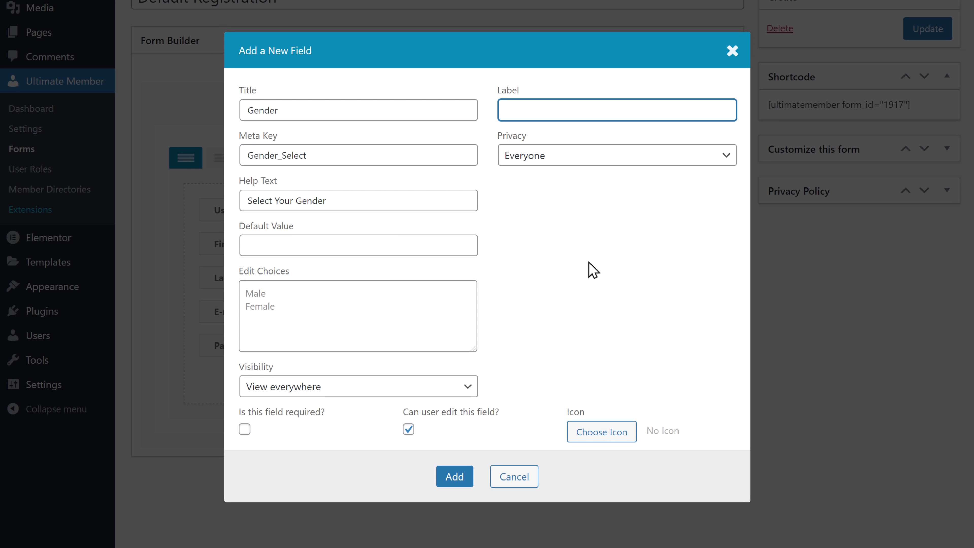
text(Gender)
click(594, 271)
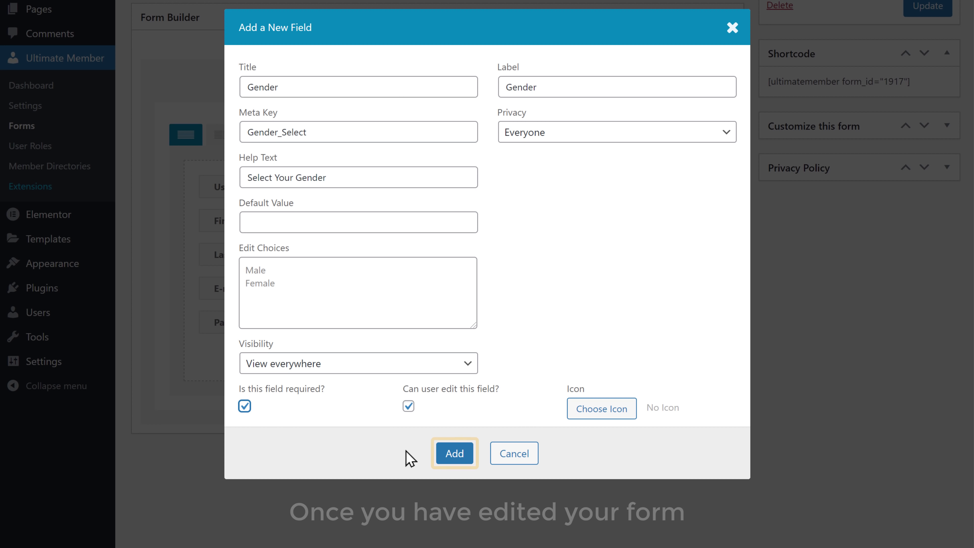
click(453, 459)
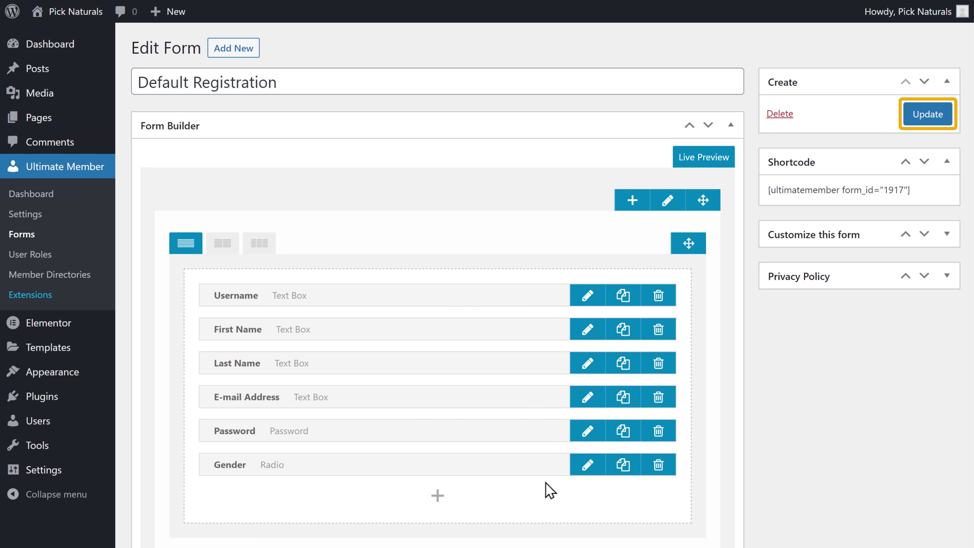
click(928, 124)
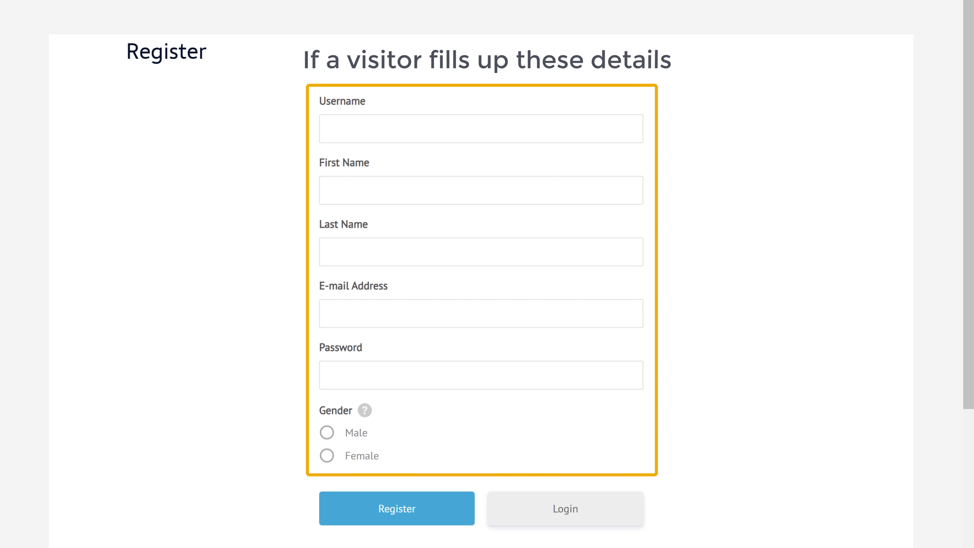
Step: Register a test member with username, first/last name, e-mail and password, choosing Female for Gender
click(350, 128)
key(Tab)
key(Tab)
key(Tab)
key(Tab)
text(********)
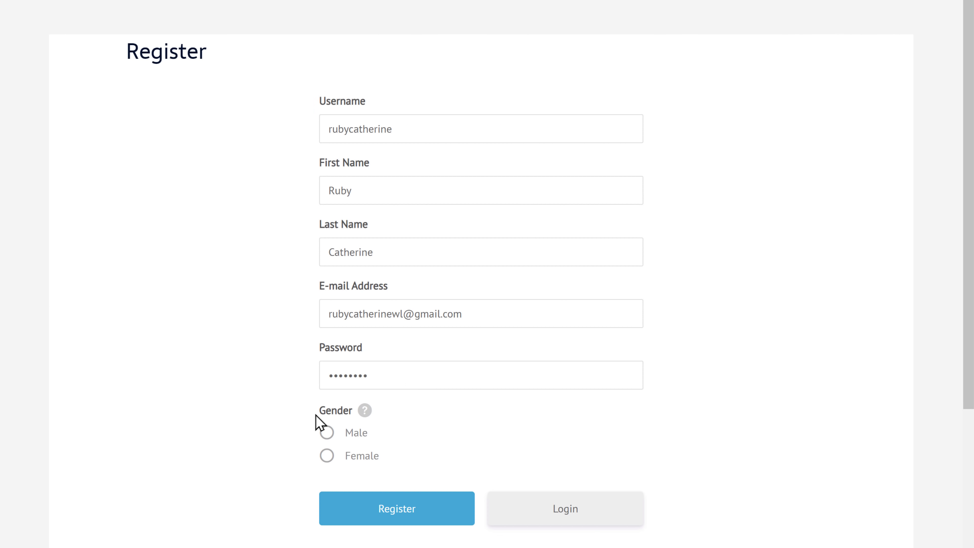
mouse_move(364, 422)
click(400, 522)
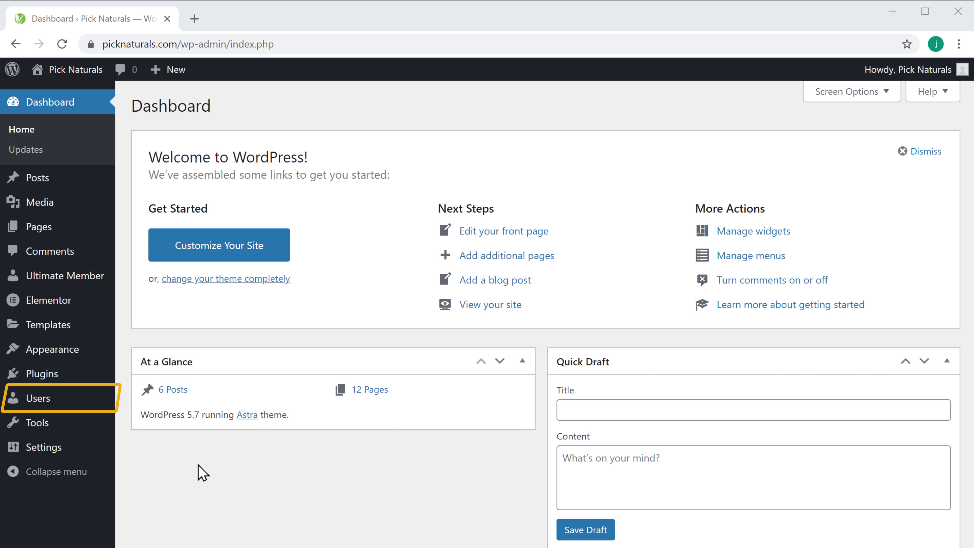
Step: Open the new user's Info under Users > All Users to check Gender shows Female
mouse_move(39, 407)
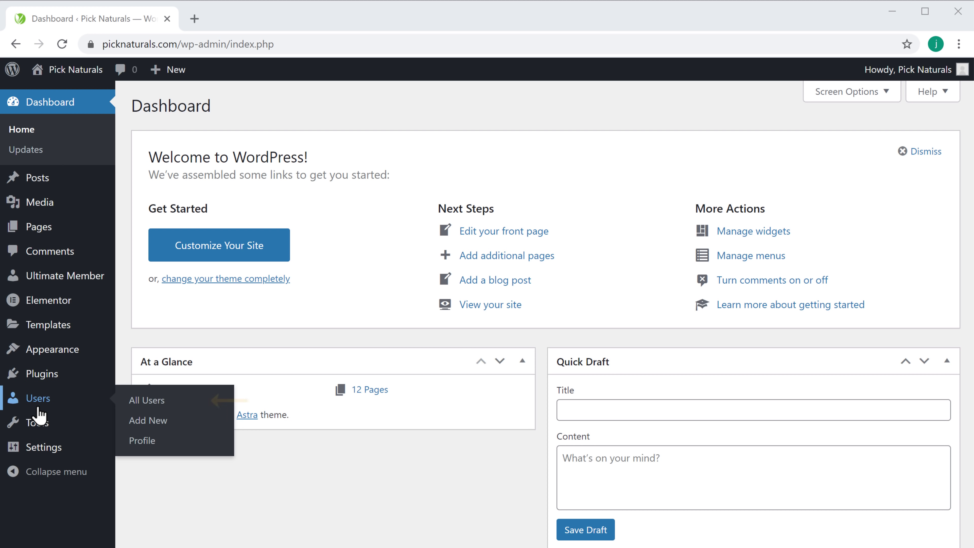
click(147, 406)
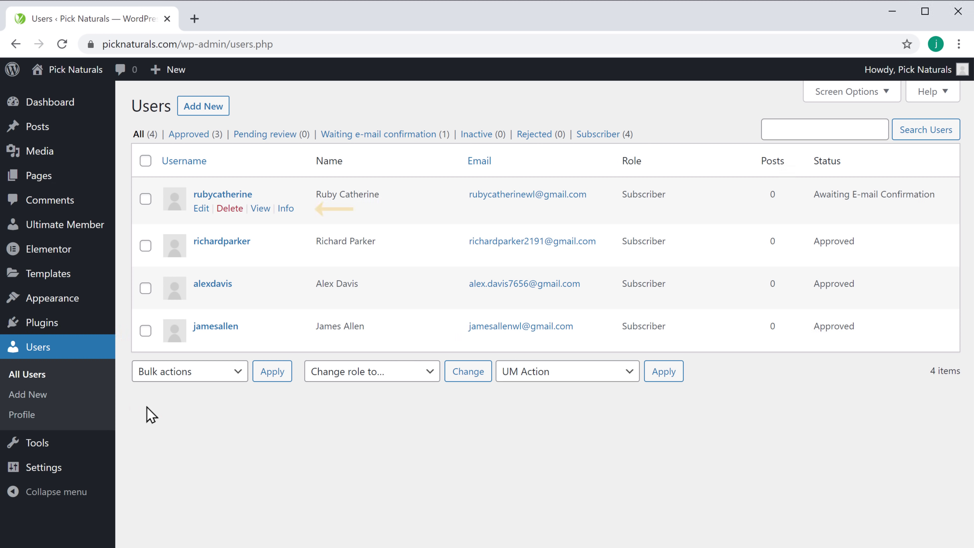
click(286, 209)
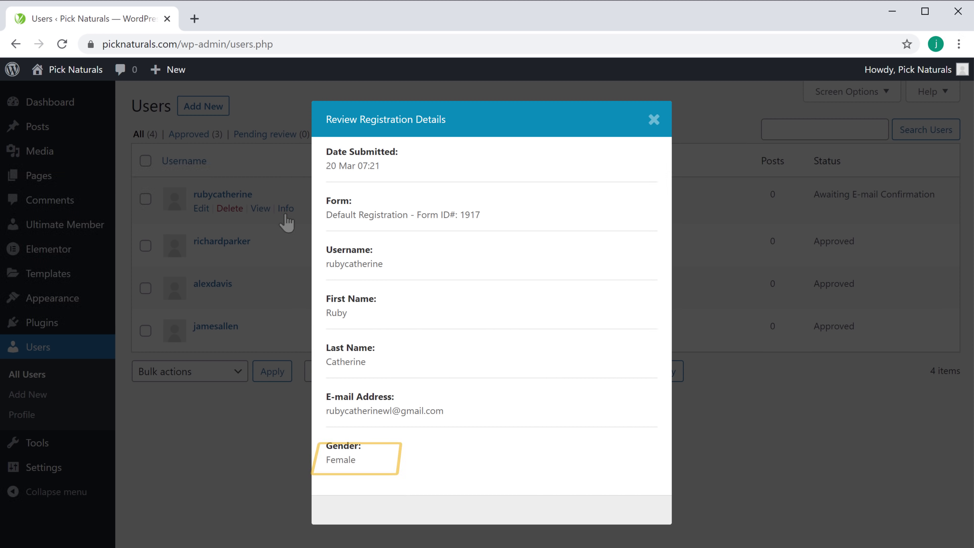